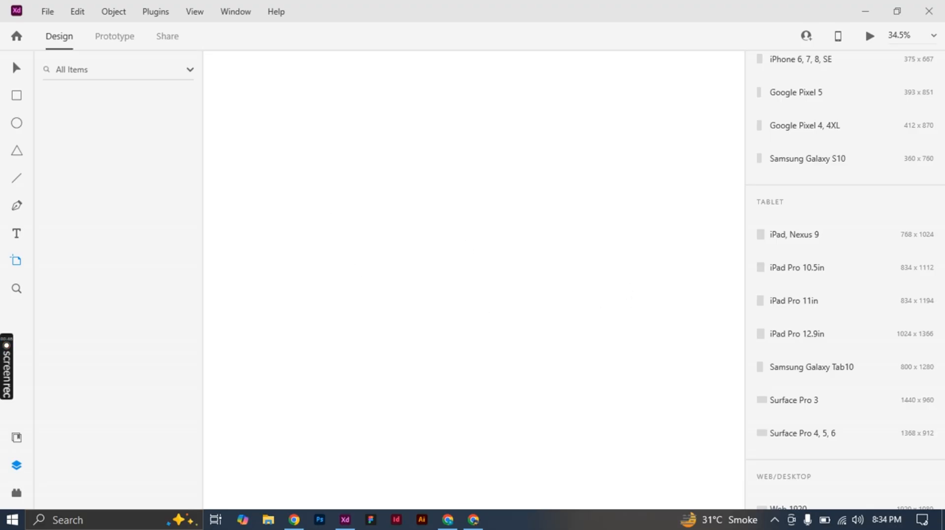
Create a Web 1920 artboard from the web/desktop presets.
{"action": "scroll", "coordinate": [812, 359], "scroll_direction": "down", "scroll_amount": 4}
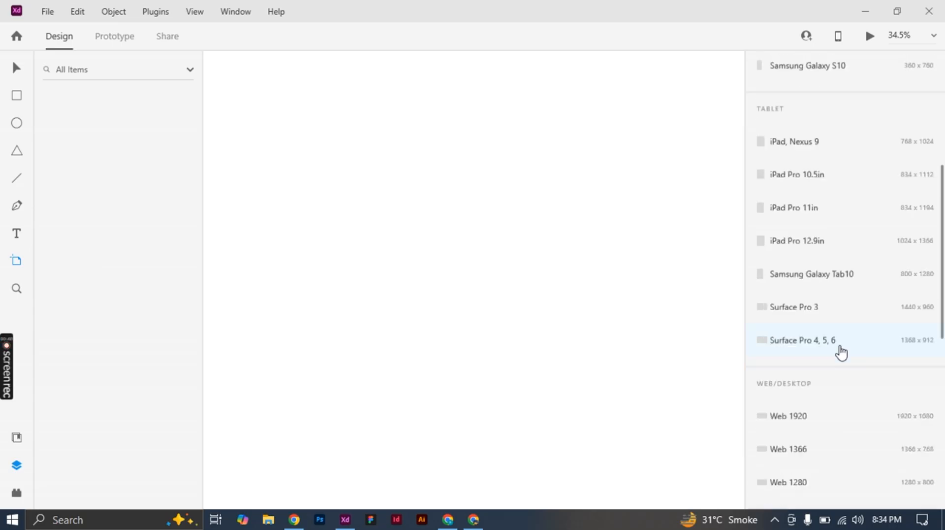
{"action": "left_click", "coordinate": [793, 302]}
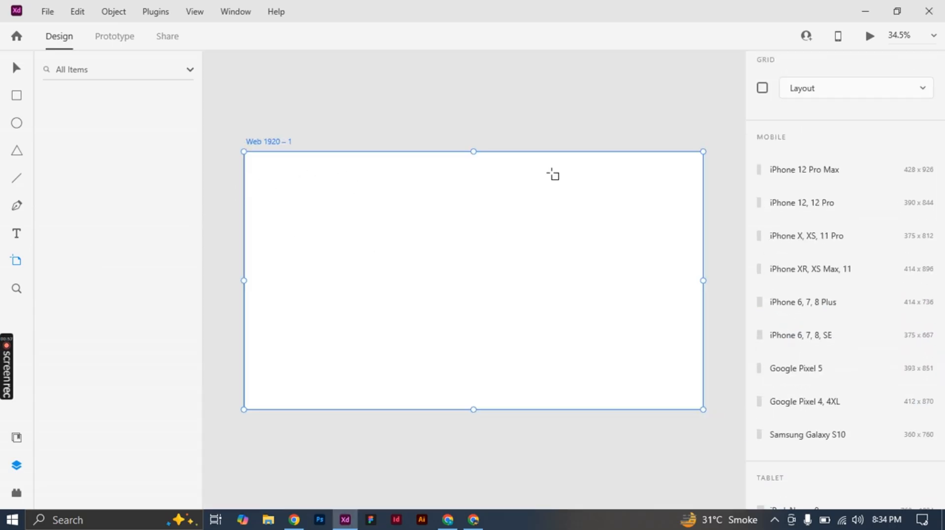
Draw a rectangle about 699 by 185 near the artboard's upper left and remove its border.
{"action": "left_click", "coordinate": [17, 100]}
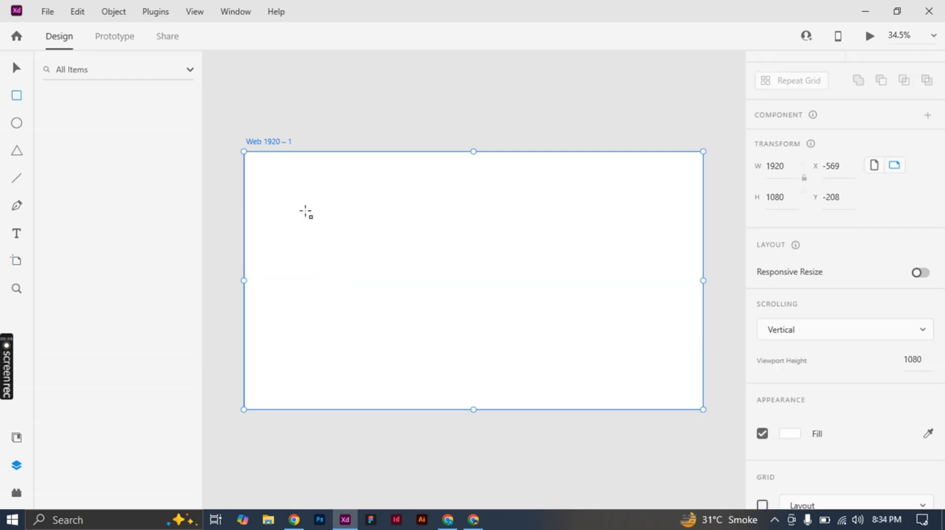
{"action": "mouse_move", "coordinate": [299, 183]}
{"action": "left_mouse_down"}
{"action": "mouse_move", "coordinate": [498, 238]}
{"action": "mouse_move", "coordinate": [544, 228]}
{"action": "mouse_move", "coordinate": [465, 227]}
{"action": "left_mouse_up"}
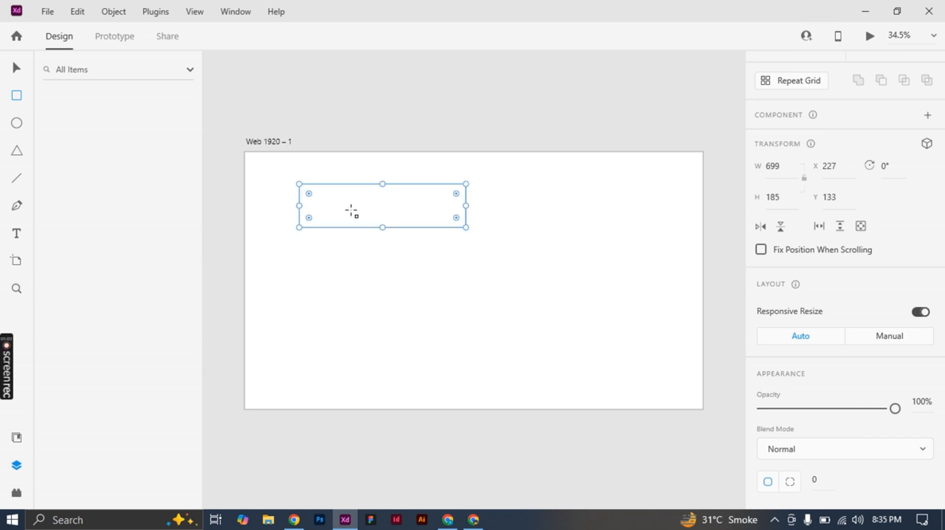
{"action": "scroll", "coordinate": [803, 330], "scroll_direction": "down", "scroll_amount": 5}
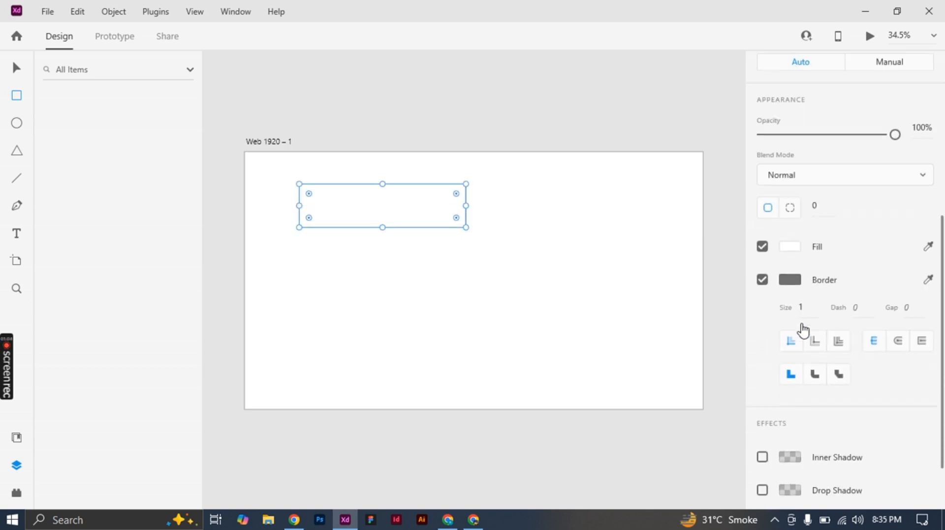
{"action": "left_click", "coordinate": [762, 280]}
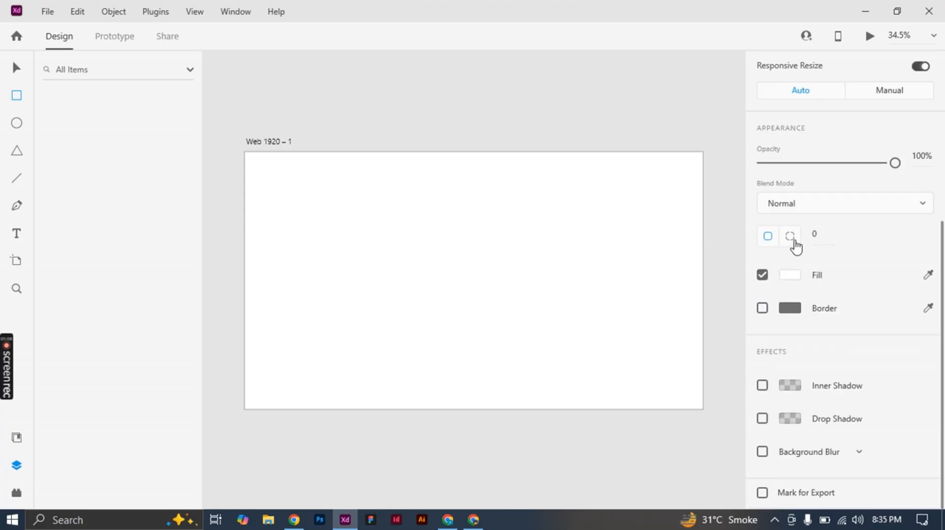
Fill the rectangle with dark teal #09696D and round its corners to a radius of about 84.
{"action": "left_click", "coordinate": [790, 275]}
{"action": "left_click", "coordinate": [689, 251]}
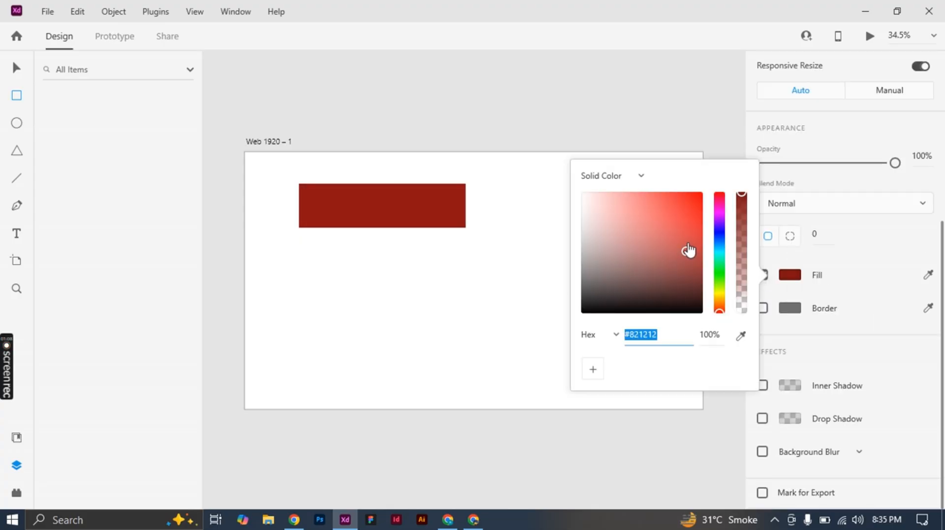
{"action": "left_click_drag", "start_coordinate": [688, 251], "coordinate": [688, 239]}
{"action": "mouse_move", "coordinate": [718, 275]}
{"action": "left_mouse_down"}
{"action": "mouse_move", "coordinate": [719, 290]}
{"action": "mouse_move", "coordinate": [720, 252]}
{"action": "left_mouse_up"}
{"action": "left_click", "coordinate": [691, 257]}
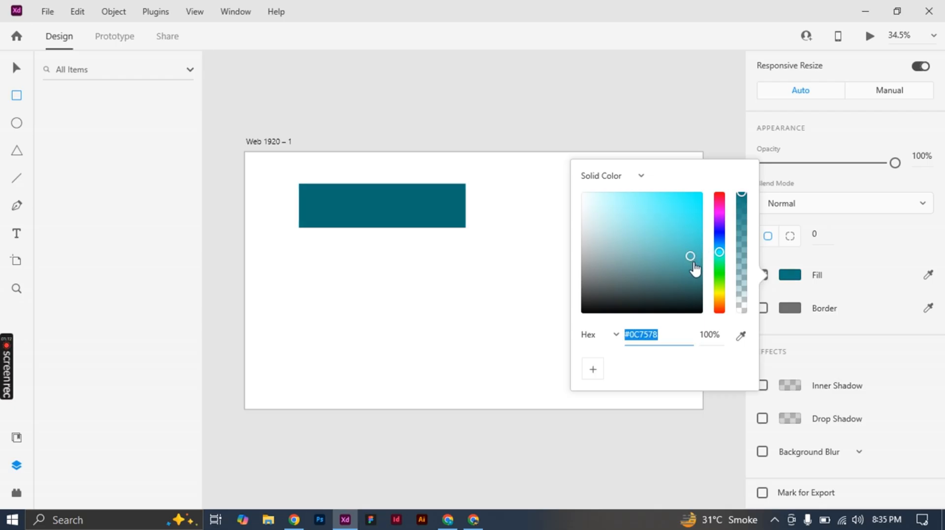
{"action": "left_click", "coordinate": [693, 261]}
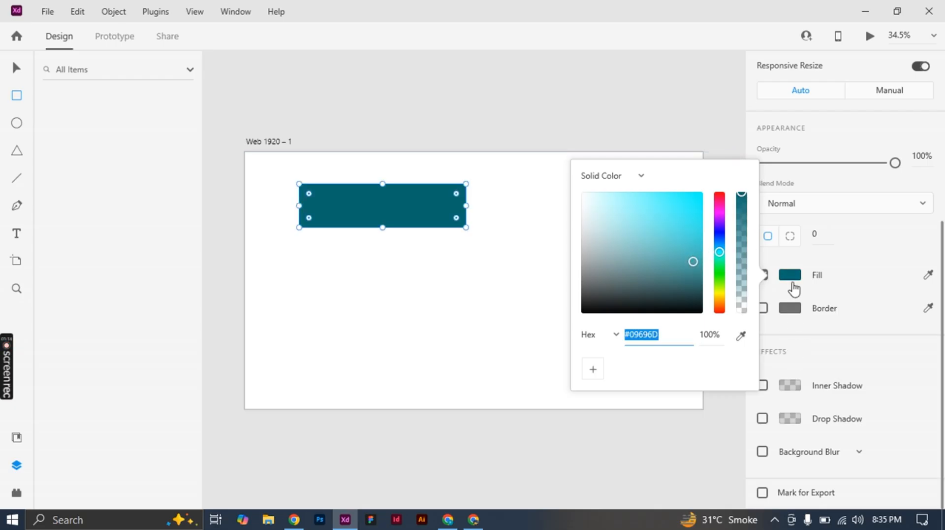
{"action": "left_click", "coordinate": [792, 279]}
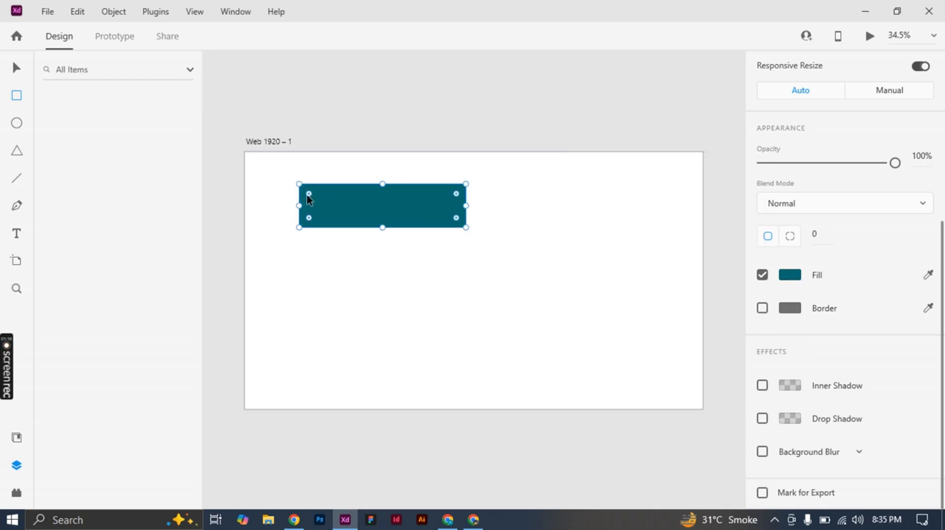
{"action": "left_click_drag", "start_coordinate": [308, 194], "coordinate": [320, 197]}
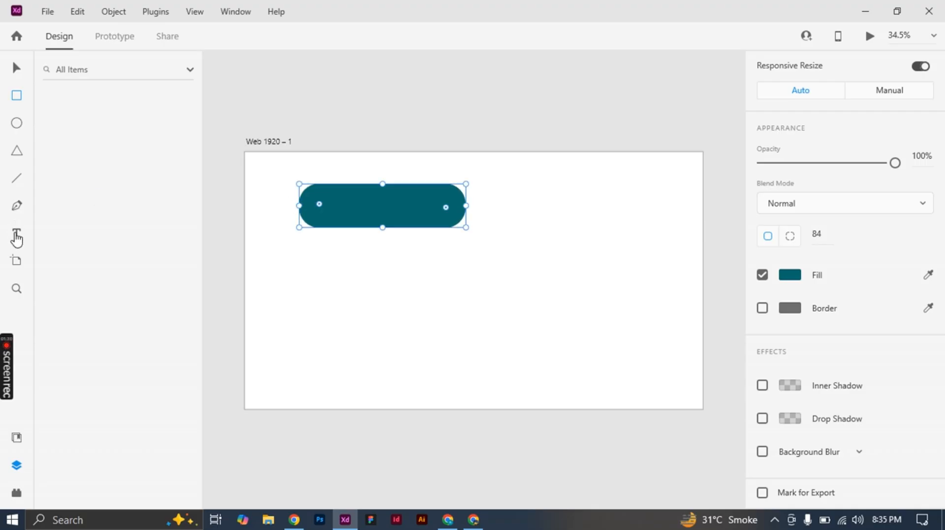
Add the text "Button" below the teal rectangle and set its font size to 30.
{"action": "left_click", "coordinate": [17, 239]}
{"action": "left_click", "coordinate": [326, 295]}
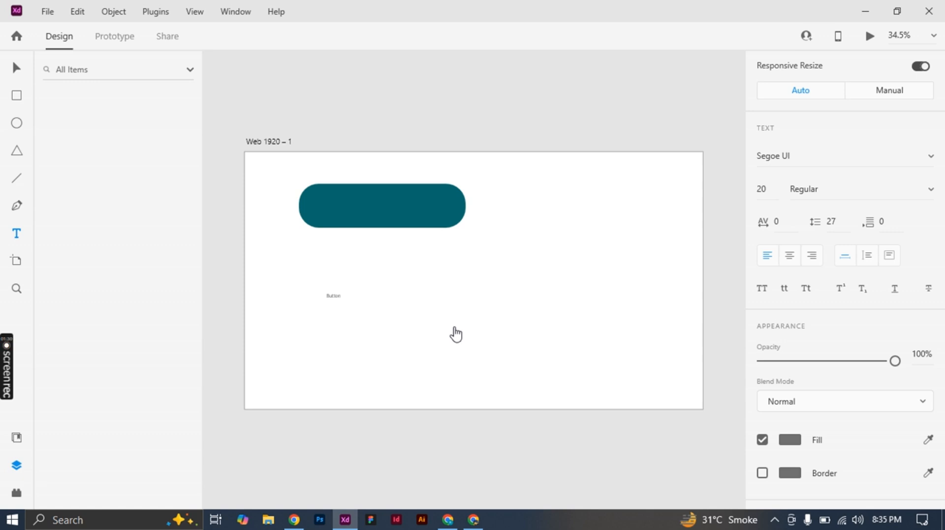
{"action": "key", "text": "ctrl+a"}
{"action": "left_click", "coordinate": [773, 192]}
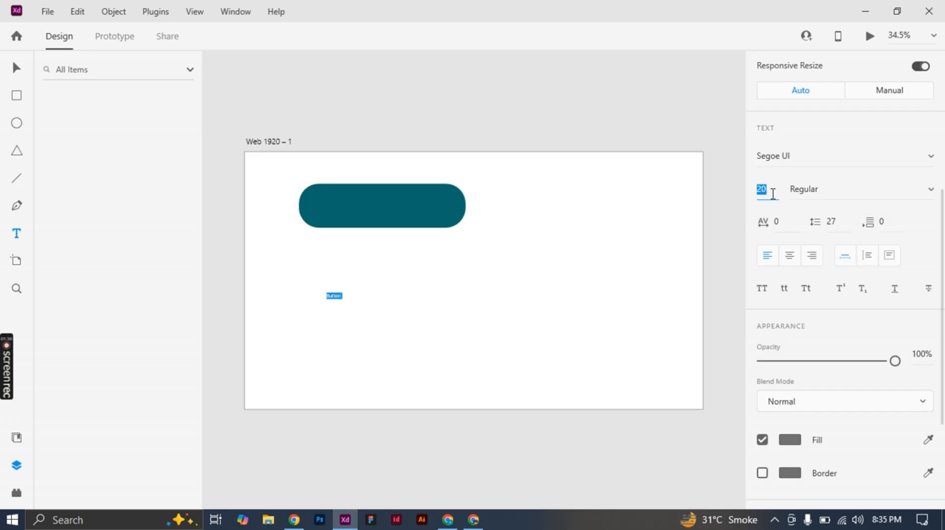
{"action": "type", "text": "3"}
{"action": "key", "text": "Return"}
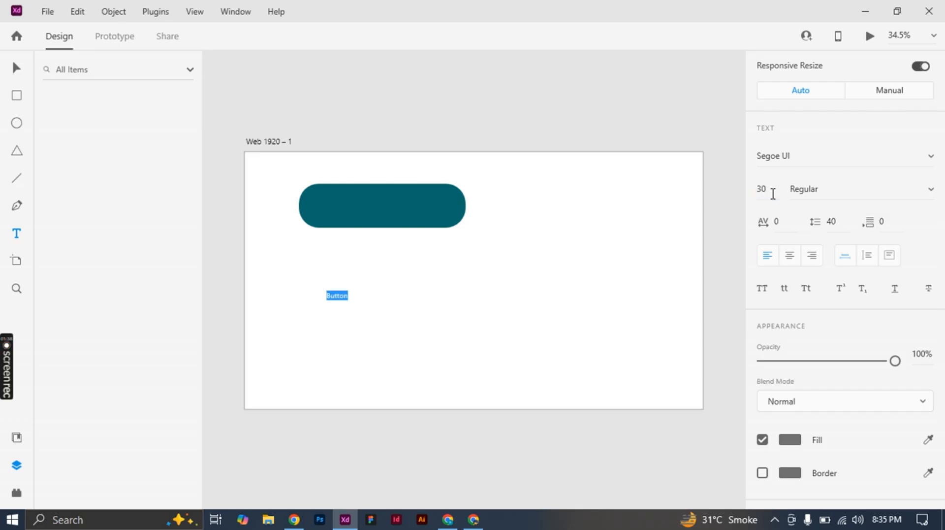
Enlarge the "Button" text to about size 107 and place it in the middle of the teal rectangle.
{"action": "left_click", "coordinate": [14, 71]}
{"action": "left_click", "coordinate": [337, 296]}
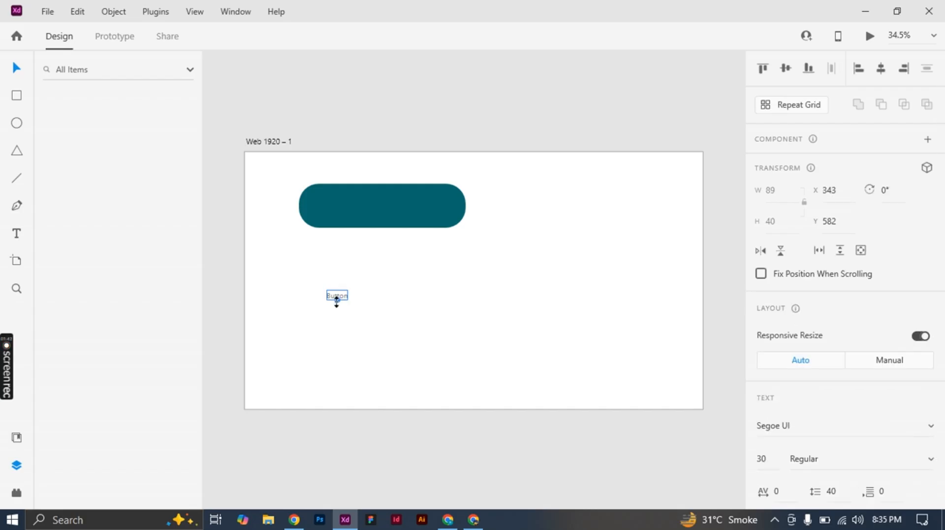
{"action": "left_click_drag", "start_coordinate": [337, 300], "coordinate": [380, 206]}
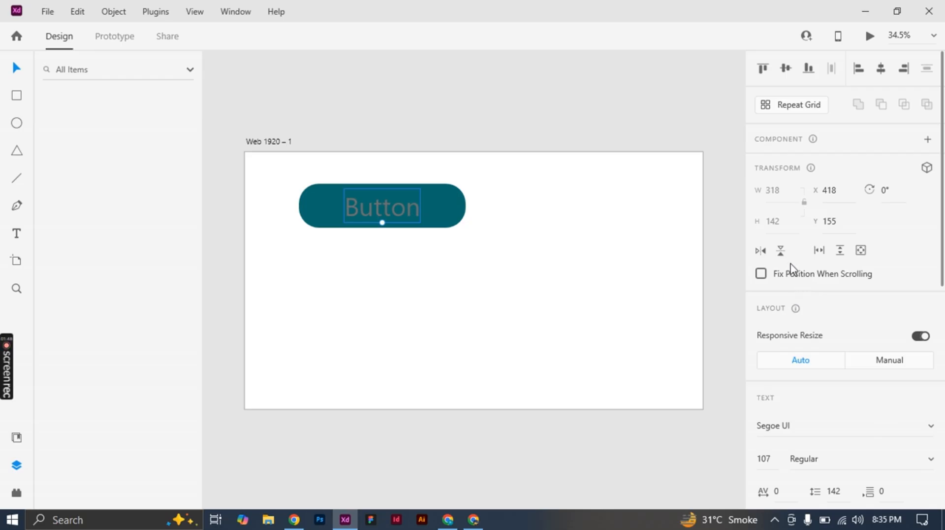
Change the fill colour of the "Button" text to white.
{"action": "scroll", "coordinate": [791, 272], "scroll_direction": "down", "scroll_amount": 6}
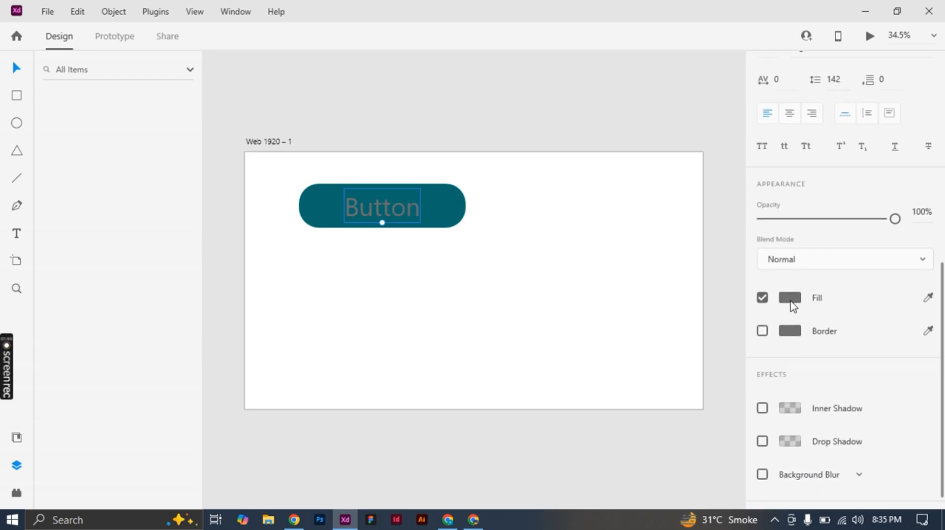
{"action": "left_click", "coordinate": [790, 300]}
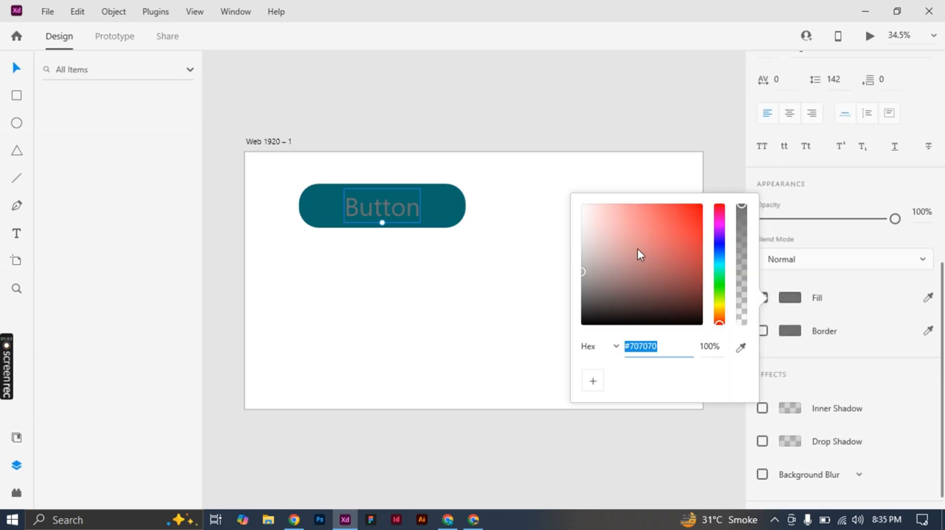
{"action": "left_click_drag", "start_coordinate": [586, 214], "coordinate": [566, 200]}
{"action": "left_click", "coordinate": [725, 152]}
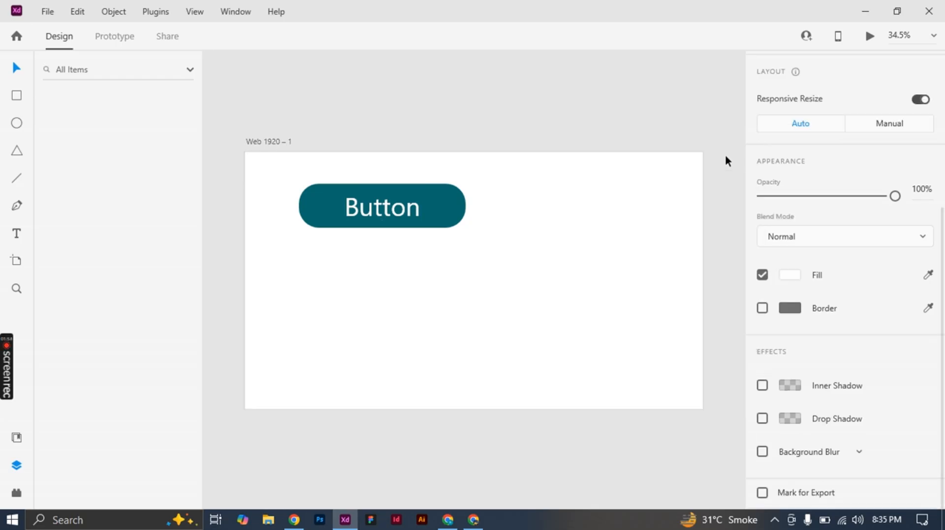
Select the "Button" text together with the teal rectangle and group them.
{"action": "left_click", "coordinate": [403, 220]}
{"action": "double_click", "coordinate": [396, 209]}
{"action": "left_click_drag", "start_coordinate": [389, 207], "coordinate": [389, 207]}
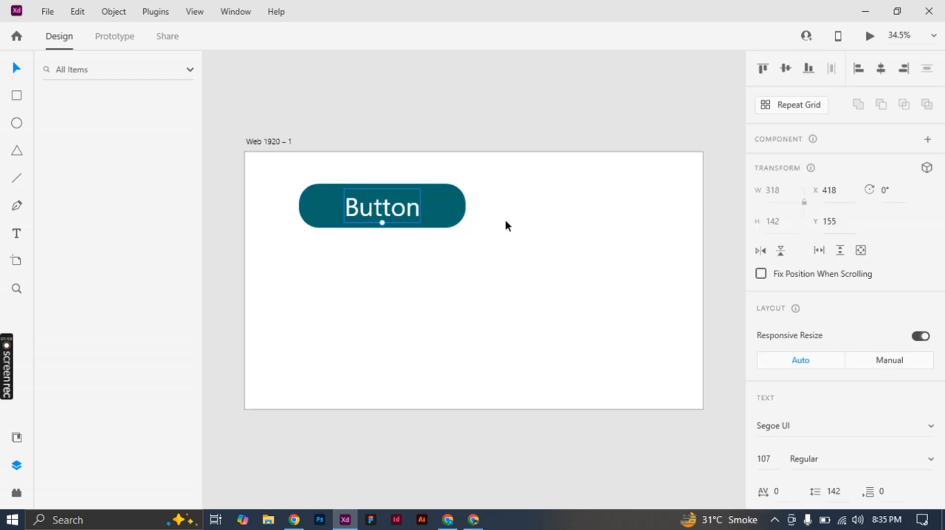
{"action": "left_click", "coordinate": [505, 222]}
{"action": "left_click", "coordinate": [399, 212]}
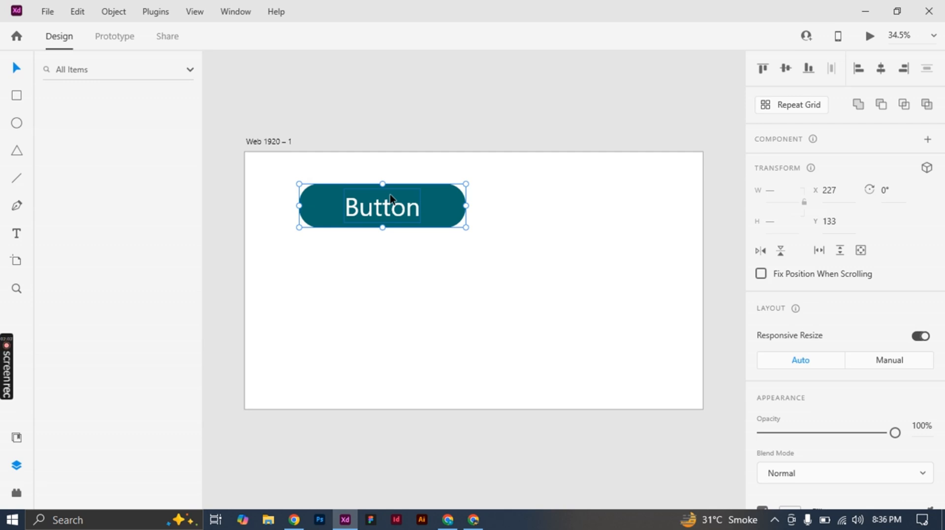
{"action": "left_click", "coordinate": [433, 297]}
Move the grouped button to about X 186, Y 160 on the artboard.
{"action": "left_click_drag", "start_coordinate": [408, 207], "coordinate": [391, 217]}
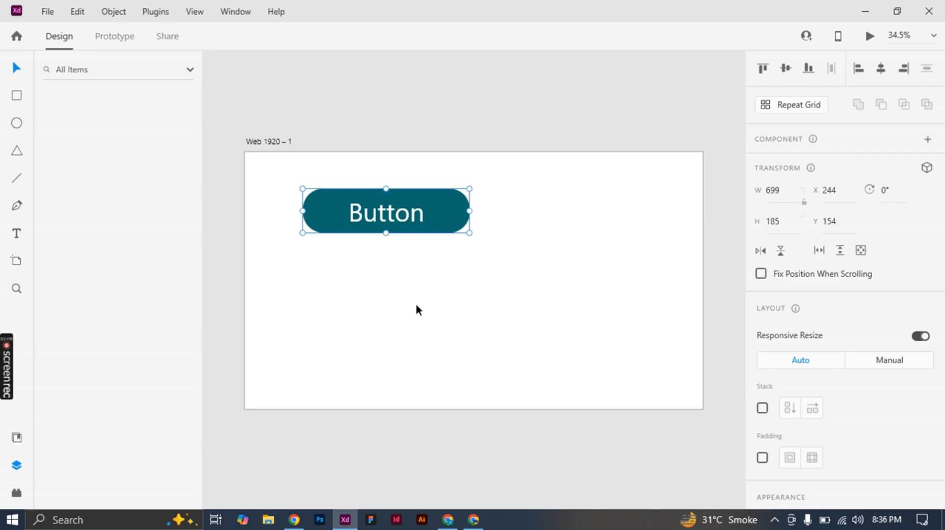
{"action": "left_click", "coordinate": [416, 310]}
{"action": "mouse_move", "coordinate": [461, 217]}
{"action": "left_mouse_down"}
{"action": "mouse_move", "coordinate": [494, 206]}
{"action": "mouse_move", "coordinate": [475, 214]}
{"action": "left_mouse_up"}
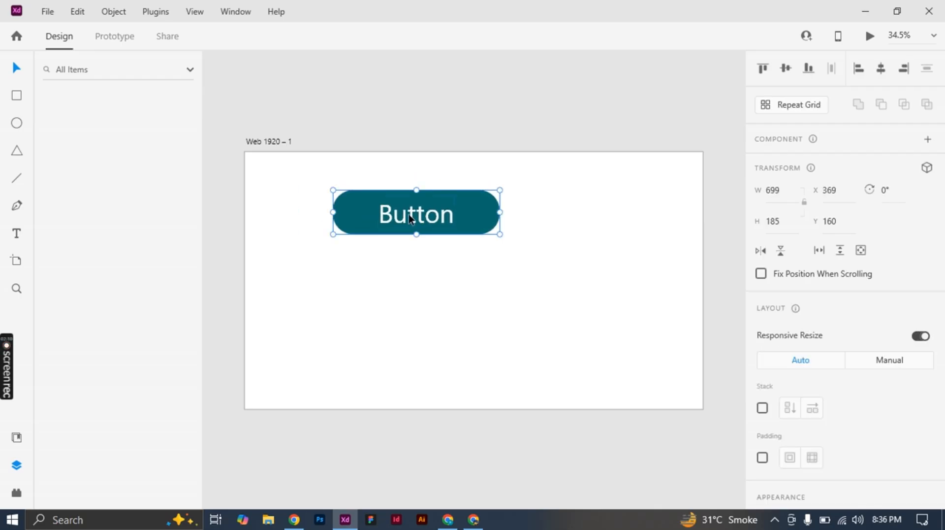
{"action": "left_click_drag", "start_coordinate": [409, 214], "coordinate": [365, 214]}
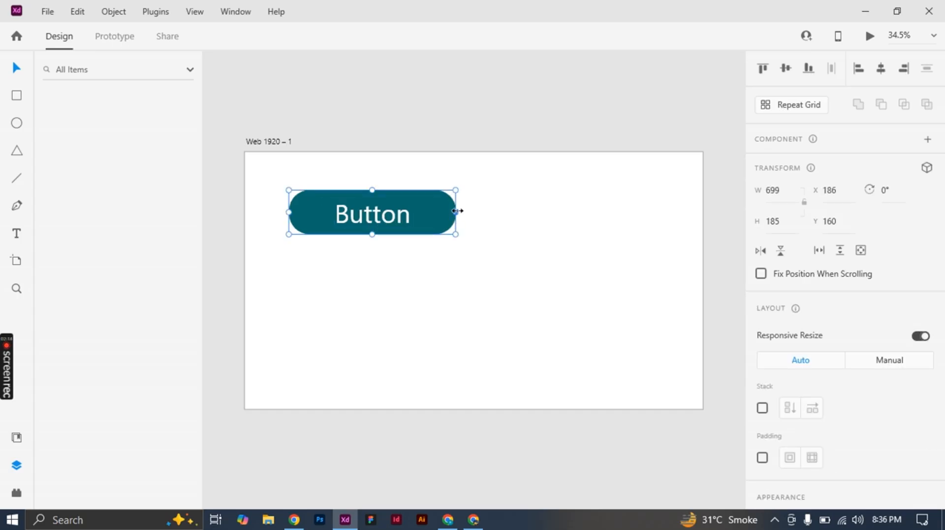
Try resizing the grouped button to about 441 and 824 wide, and undo both resizes.
{"action": "left_click_drag", "start_coordinate": [457, 211], "coordinate": [395, 223]}
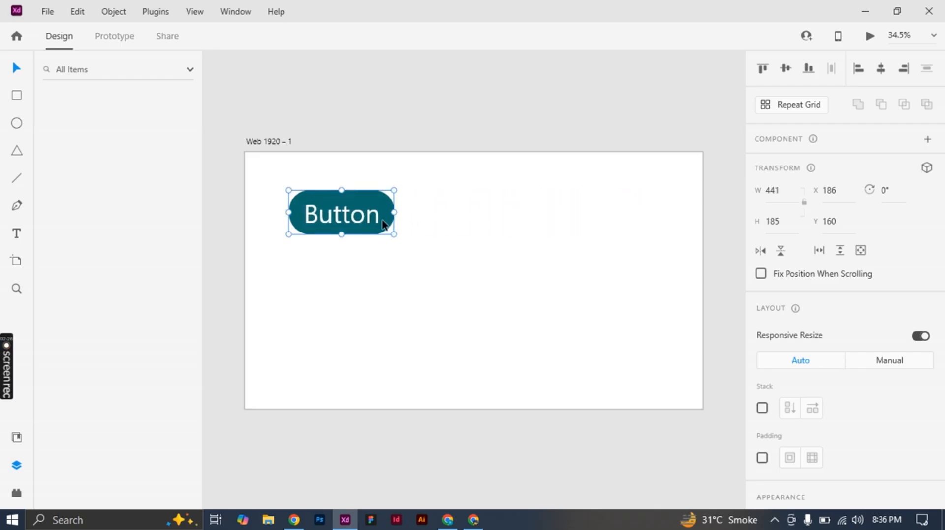
{"action": "right_click", "coordinate": [365, 220]}
{"action": "left_click", "coordinate": [618, 249]}
{"action": "left_click_drag", "start_coordinate": [395, 216], "coordinate": [486, 212]}
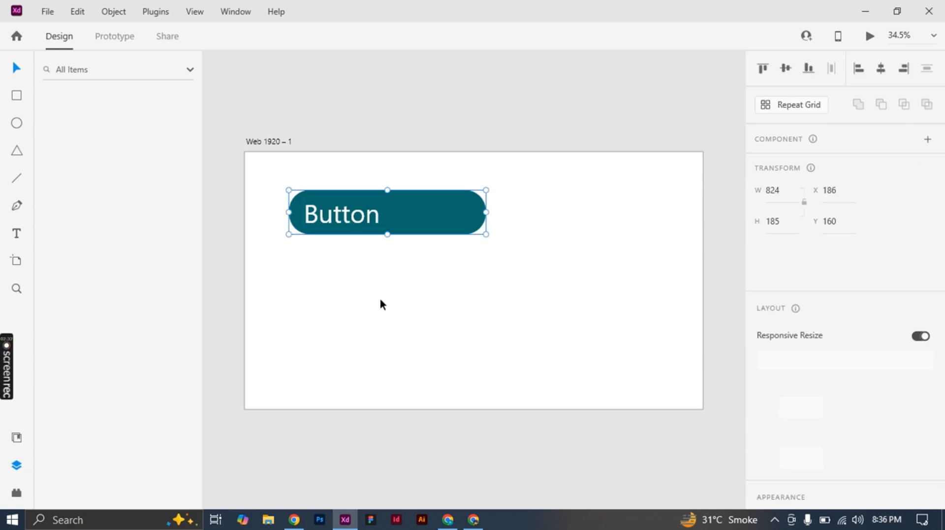
{"action": "key", "text": "ctrl+z"}
{"action": "key", "text": "ctrl+z"}
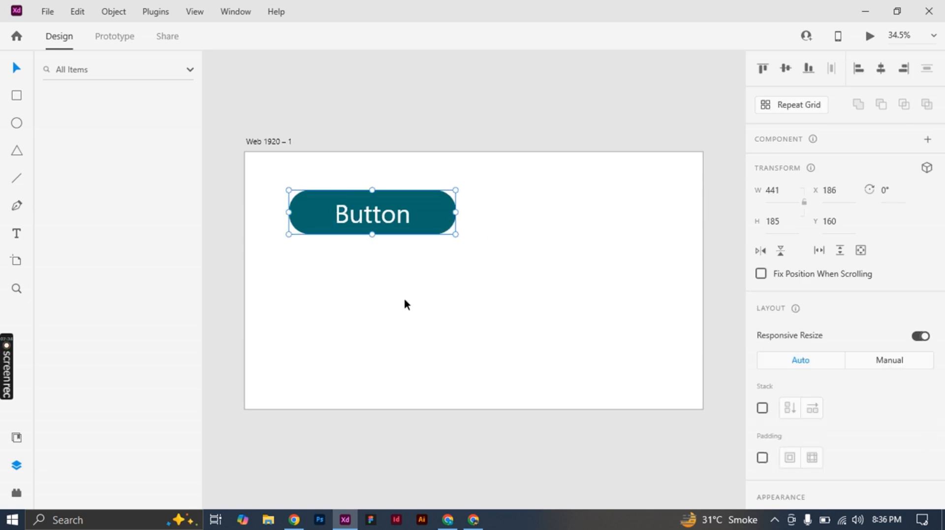
{"action": "left_click", "coordinate": [405, 304]}
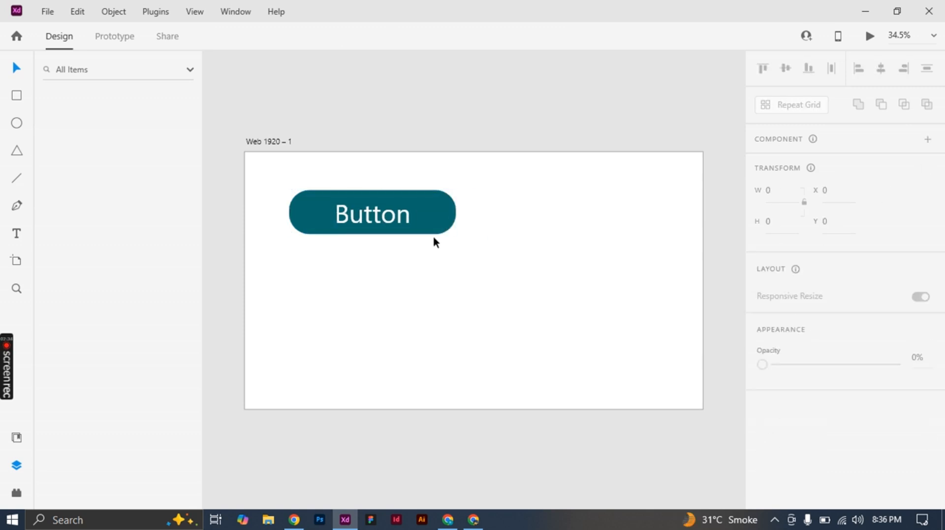
Ungroup the button into its separate text and rectangle.
{"action": "left_click", "coordinate": [406, 217]}
{"action": "right_click", "coordinate": [406, 217]}
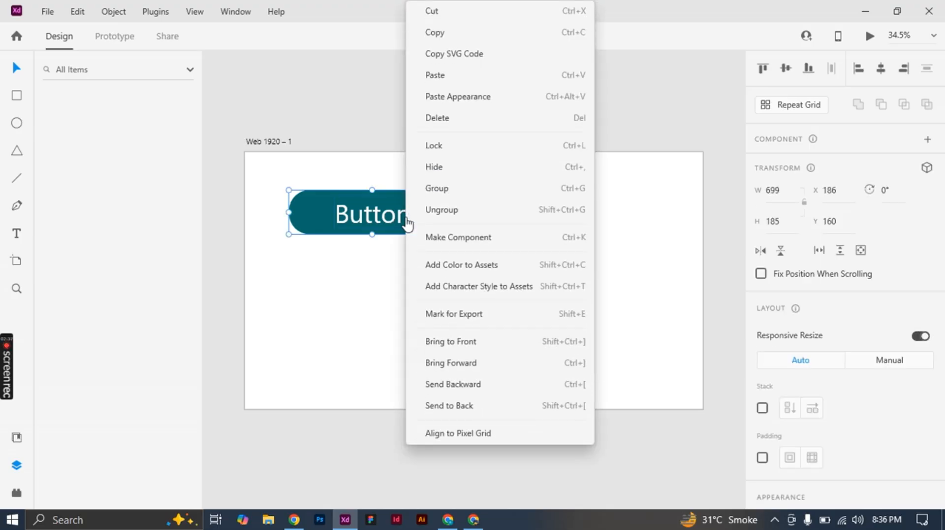
{"action": "left_click", "coordinate": [433, 211]}
{"action": "left_click", "coordinate": [383, 294]}
Shift the "Button" text slightly to the right within the teal rectangle.
{"action": "left_click_drag", "start_coordinate": [401, 295], "coordinate": [358, 193]}
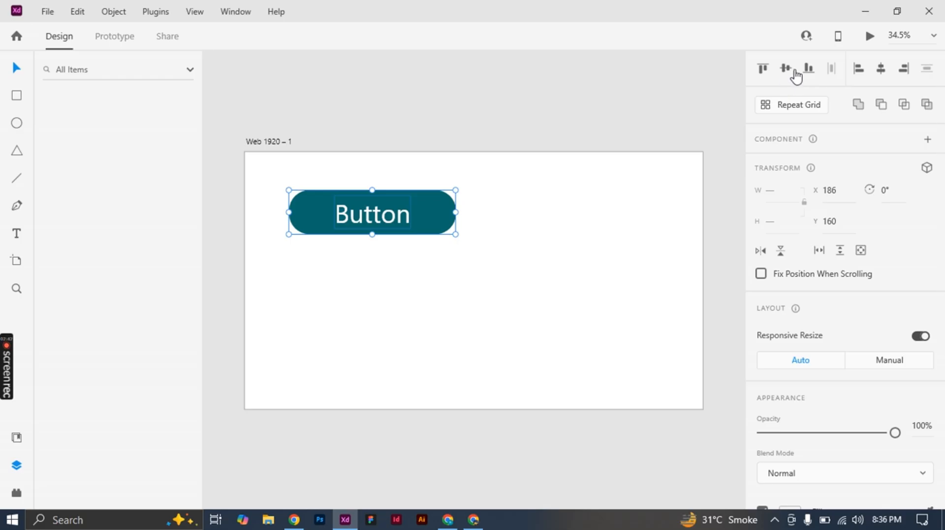
{"action": "left_click", "coordinate": [597, 291]}
{"action": "left_click_drag", "start_coordinate": [370, 214], "coordinate": [373, 214]}
{"action": "left_click", "coordinate": [386, 267]}
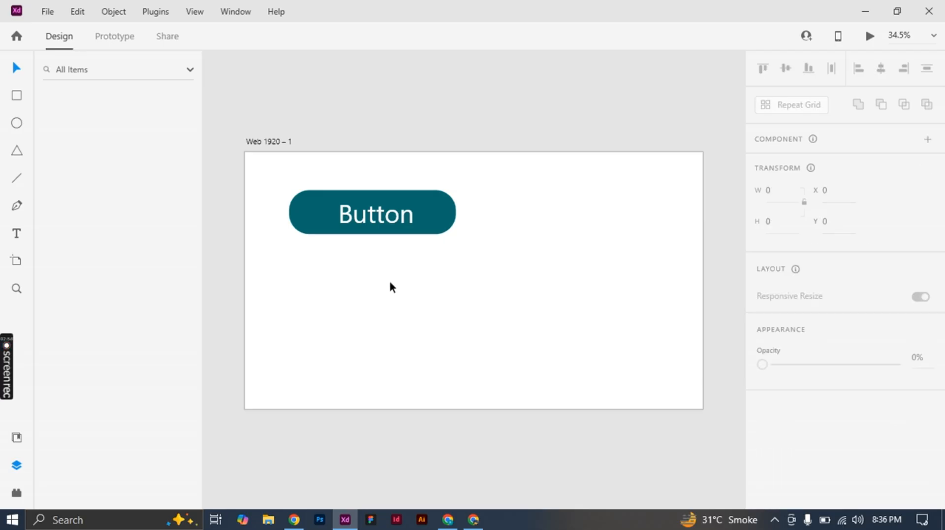
Group the text and rectangle again and narrow the group to about 693 wide.
{"action": "left_click_drag", "start_coordinate": [392, 278], "coordinate": [364, 191]}
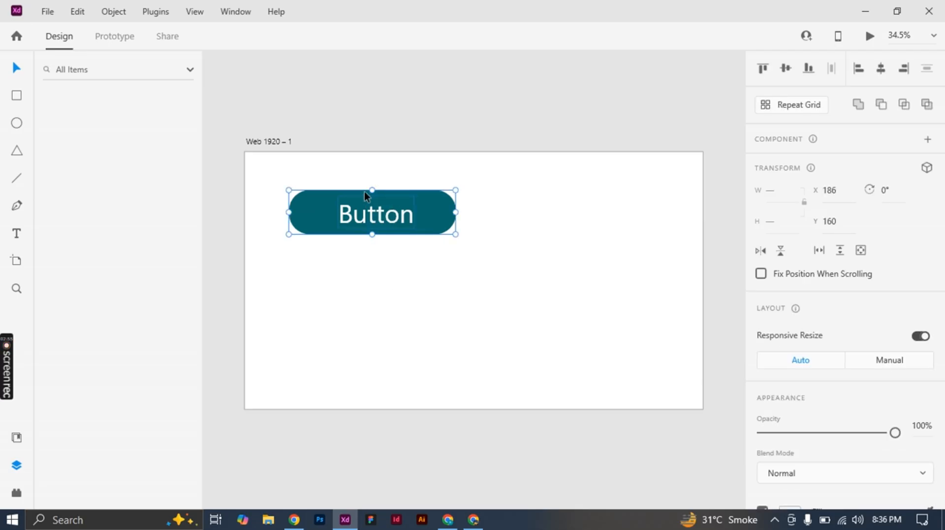
{"action": "right_click", "coordinate": [378, 219]}
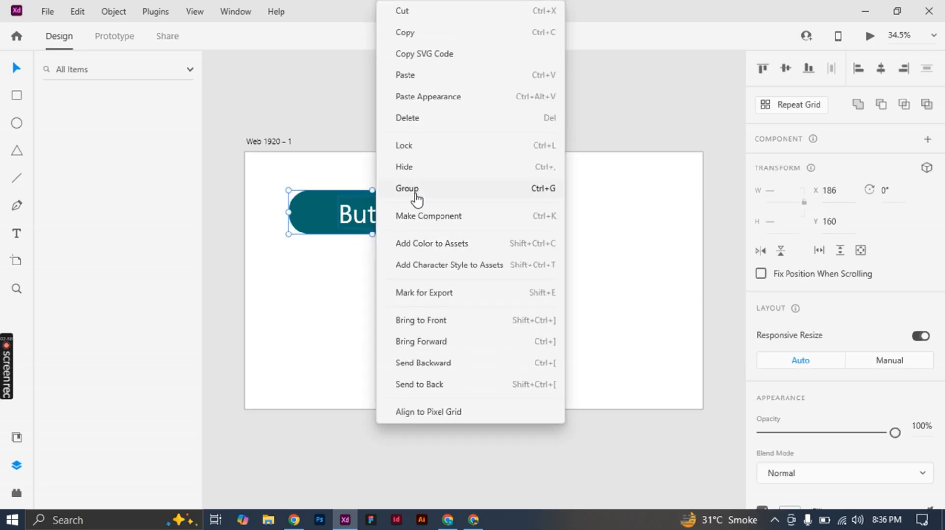
{"action": "left_click", "coordinate": [416, 193]}
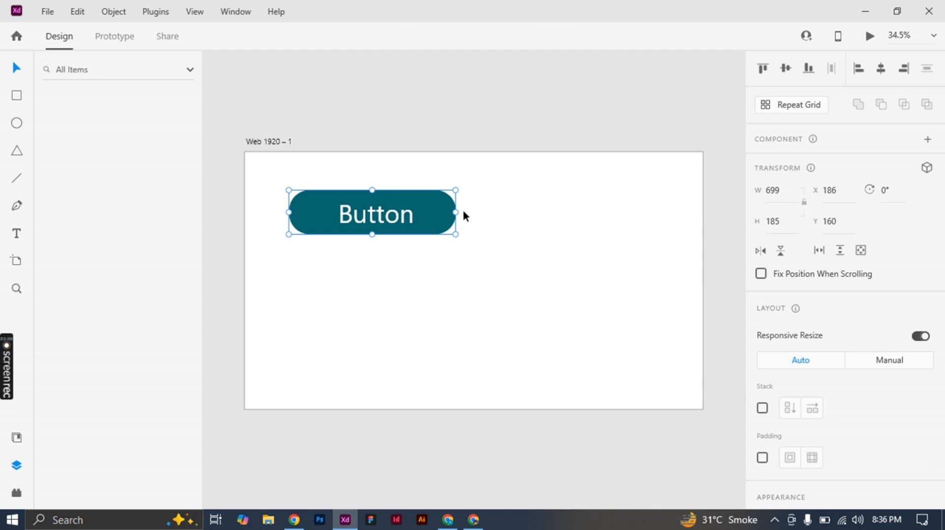
{"action": "mouse_move", "coordinate": [457, 214]}
{"action": "left_mouse_down"}
{"action": "mouse_move", "coordinate": [363, 205]}
{"action": "mouse_move", "coordinate": [453, 212]}
{"action": "left_mouse_up"}
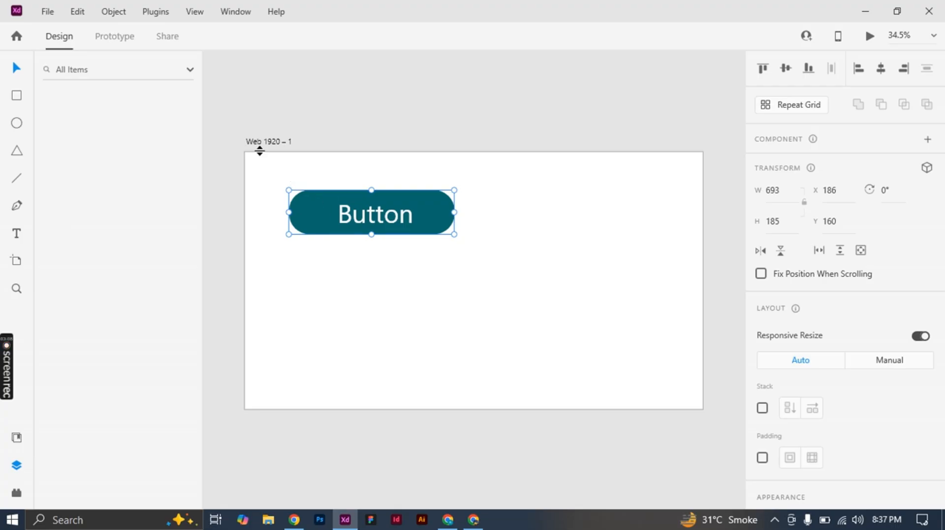
Try narrowing the Web 1920 artboard to about 1819 wide from its right edge, and undo the resize.
{"action": "left_click", "coordinate": [263, 143]}
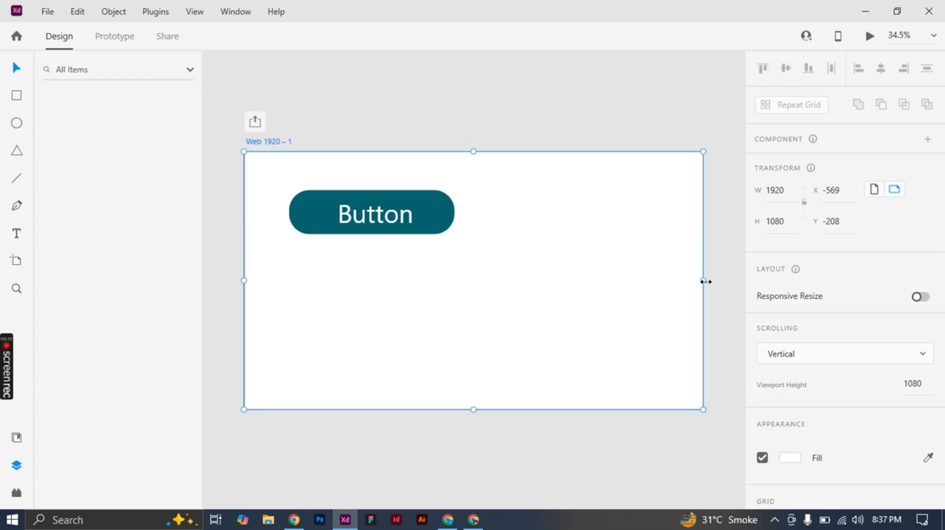
{"action": "left_click_drag", "start_coordinate": [703, 280], "coordinate": [678, 267]}
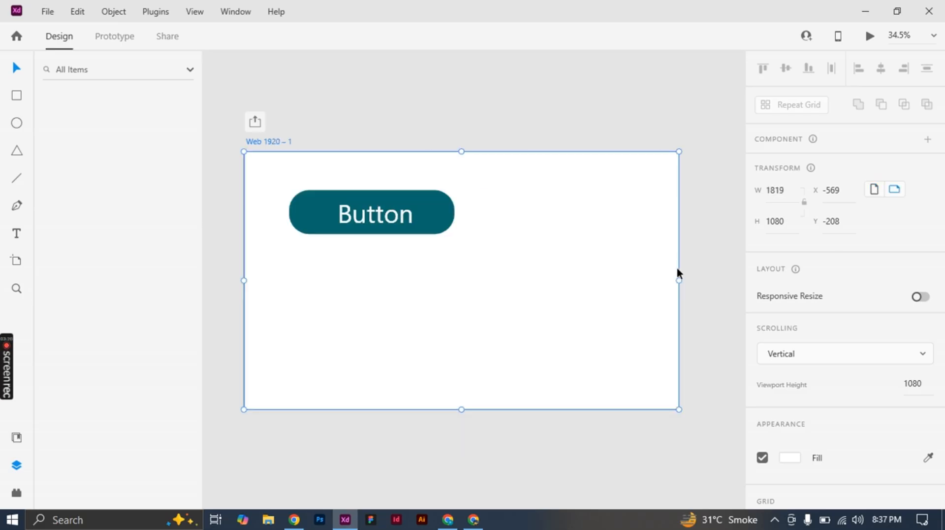
{"action": "key", "text": "ctrl+z"}
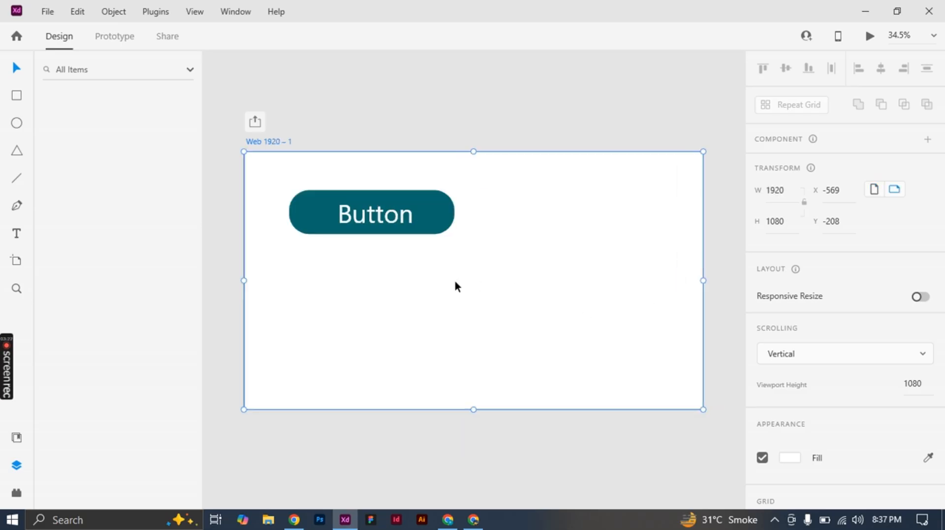
Test widening the button group to about 1482 with Responsive Resize off, undo the widening, and turn Responsive Resize back on.
{"action": "left_click", "coordinate": [428, 230]}
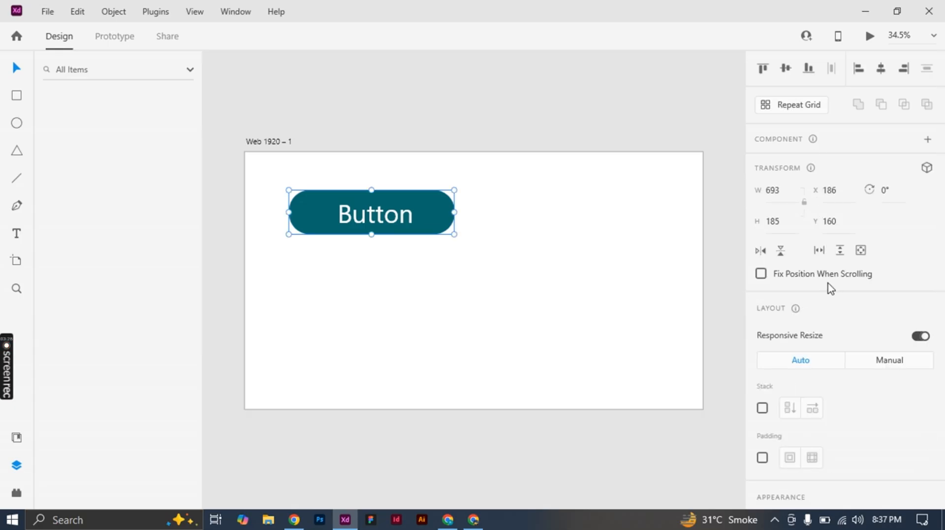
{"action": "scroll", "coordinate": [828, 282], "scroll_direction": "down", "scroll_amount": 2}
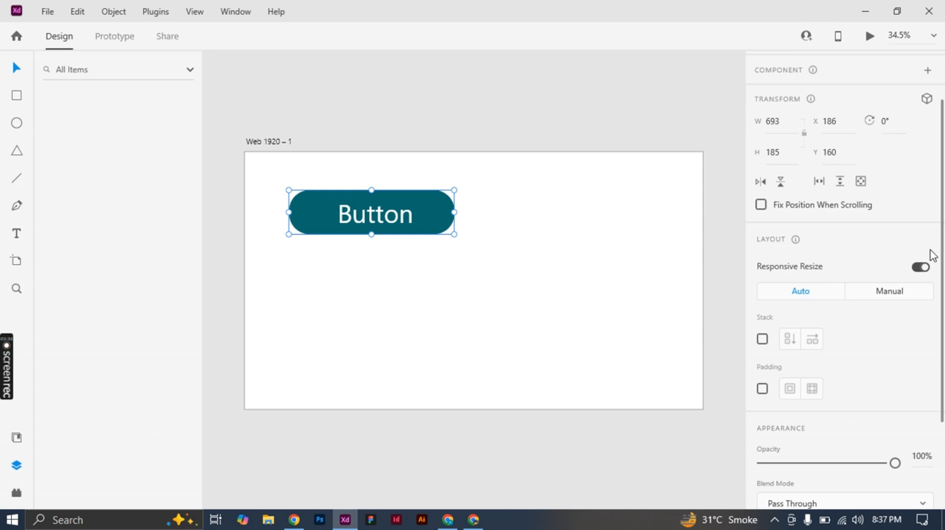
{"action": "left_click", "coordinate": [920, 268]}
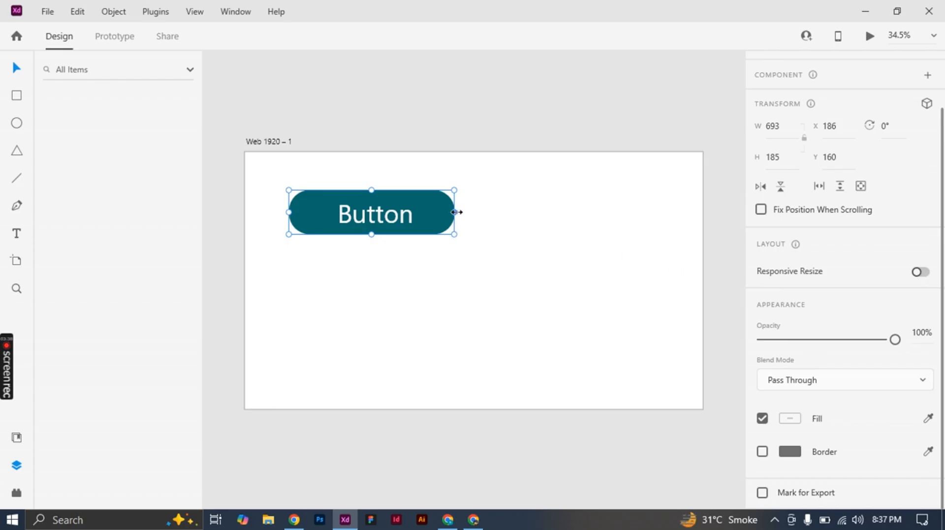
{"action": "left_click_drag", "start_coordinate": [458, 210], "coordinate": [506, 210]}
{"action": "key", "text": "ctrl+z"}
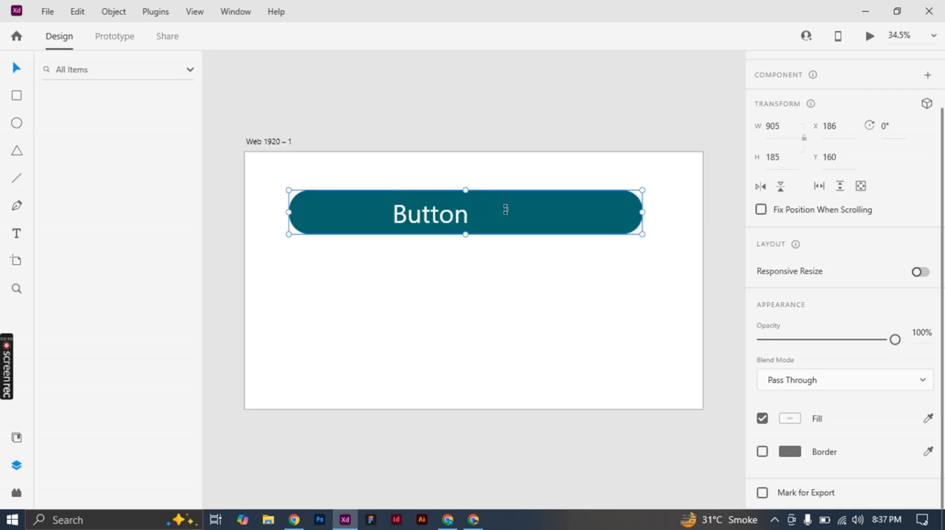
{"action": "key", "text": "ctrl+shift+z"}
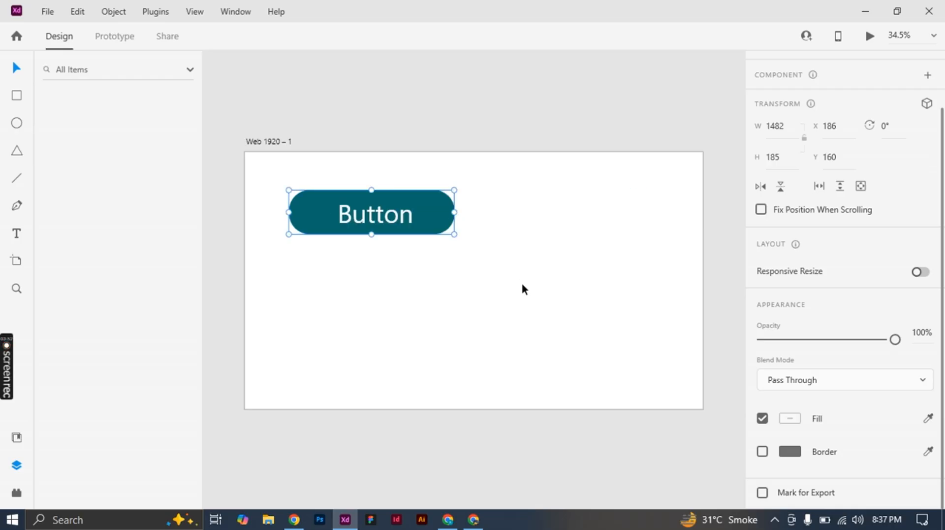
{"action": "left_click", "coordinate": [523, 289]}
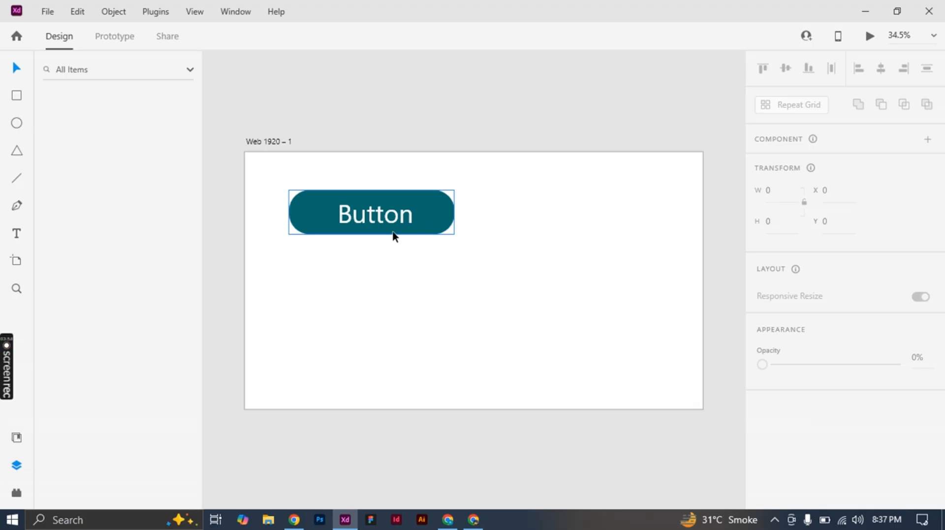
{"action": "left_click", "coordinate": [415, 215]}
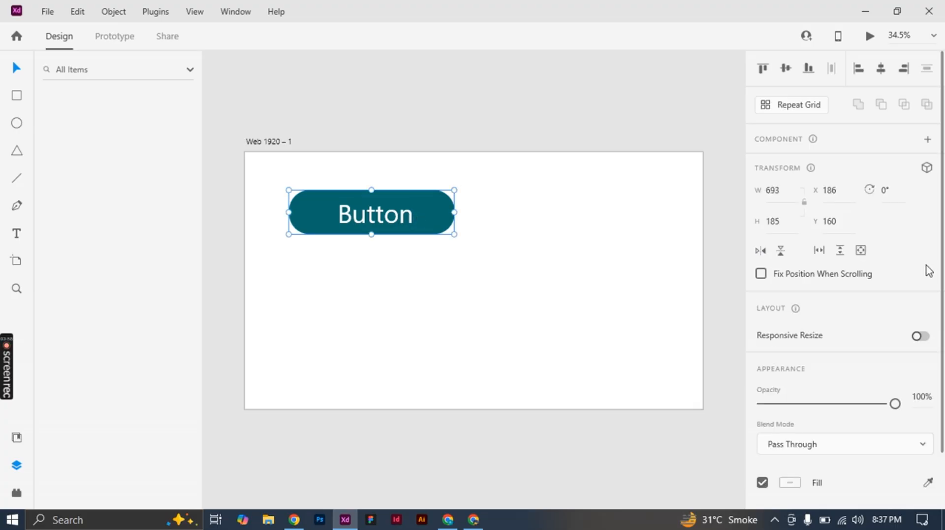
{"action": "left_click", "coordinate": [920, 337]}
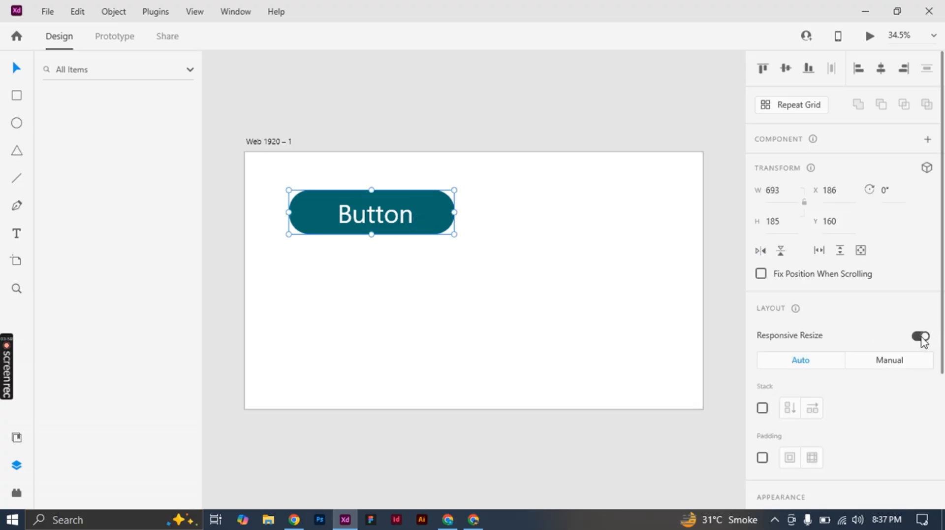
Turn on Responsive Resize for the Web 1920 artboard.
{"action": "left_click", "coordinate": [606, 329]}
{"action": "left_click", "coordinate": [264, 142]}
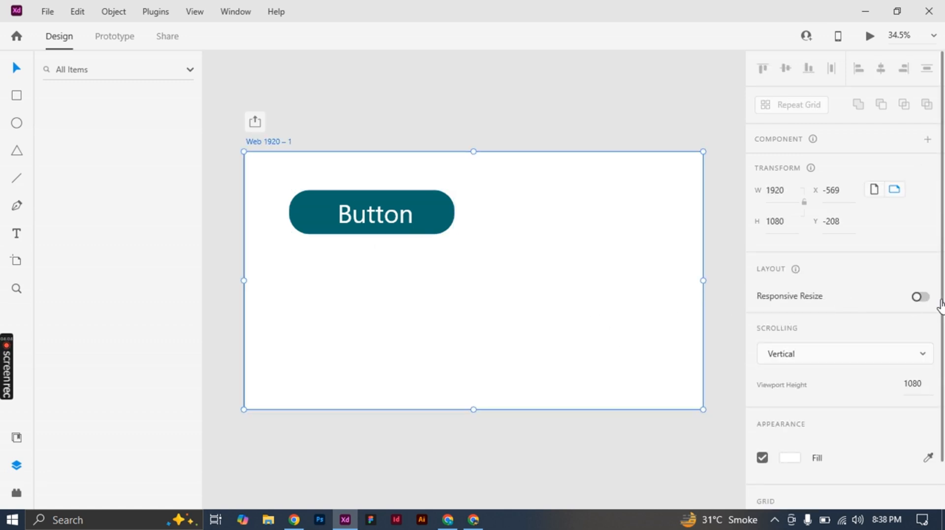
{"action": "left_click", "coordinate": [921, 297]}
Try narrowing the artboard to about 1744 wide and then further to check the button's response, and undo both resizes.
{"action": "left_click_drag", "start_coordinate": [705, 280], "coordinate": [627, 306]}
{"action": "left_click", "coordinate": [314, 274]}
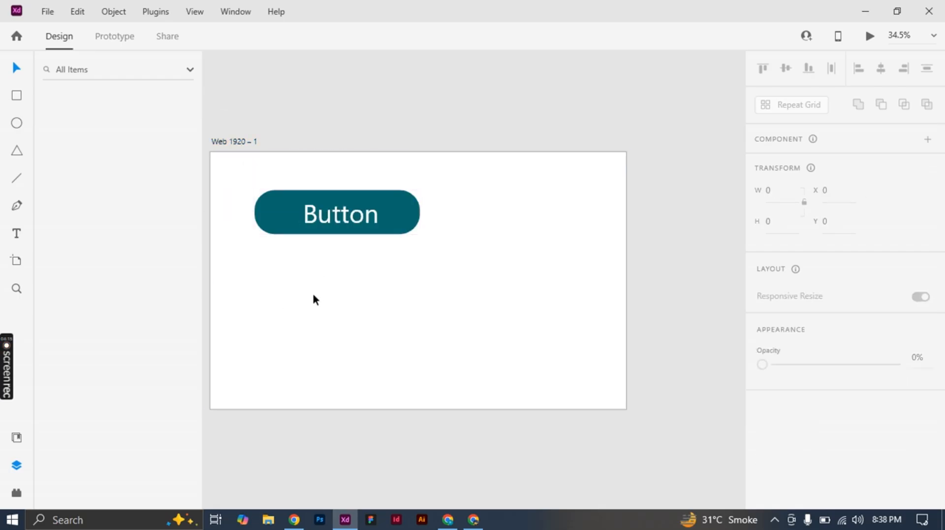
{"action": "left_click", "coordinate": [409, 232]}
{"action": "left_click", "coordinate": [230, 141]}
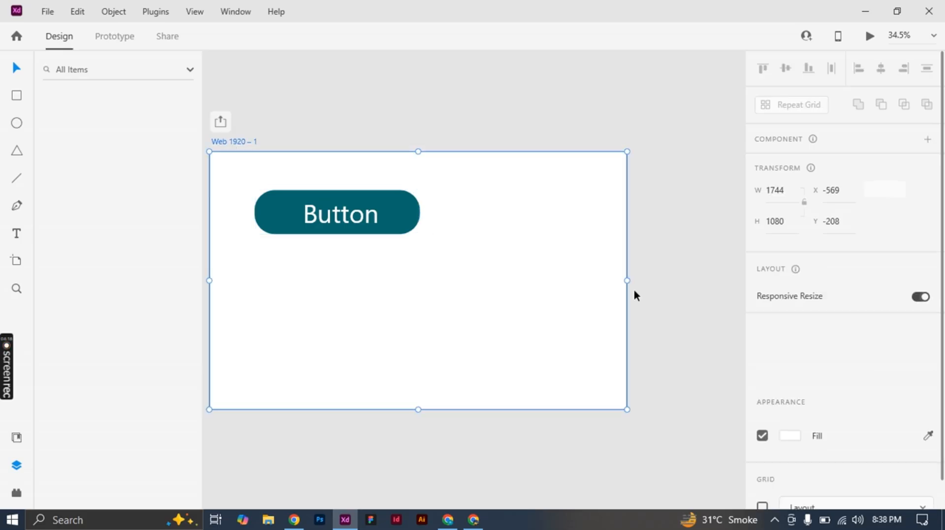
{"action": "left_click_drag", "start_coordinate": [627, 278], "coordinate": [595, 313]}
{"action": "left_click", "coordinate": [403, 332]}
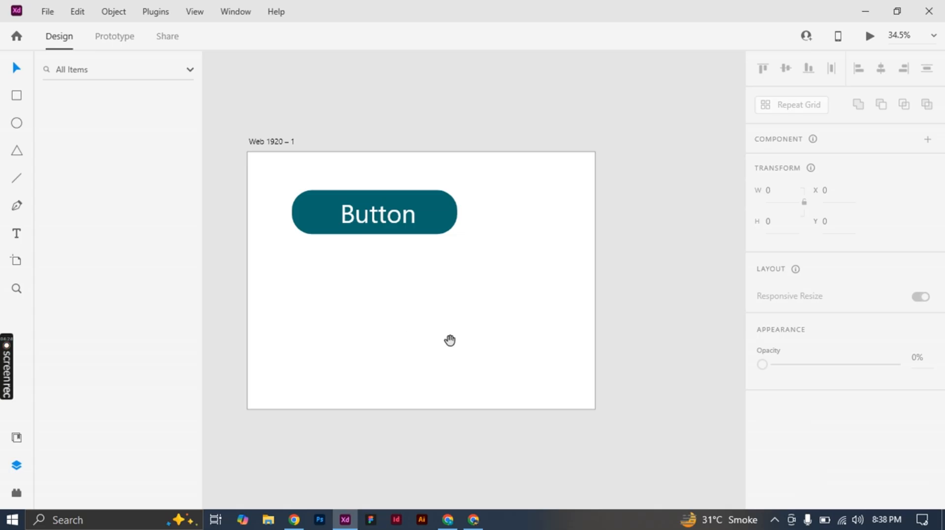
{"action": "left_click_drag", "start_coordinate": [449, 337], "coordinate": [463, 304]}
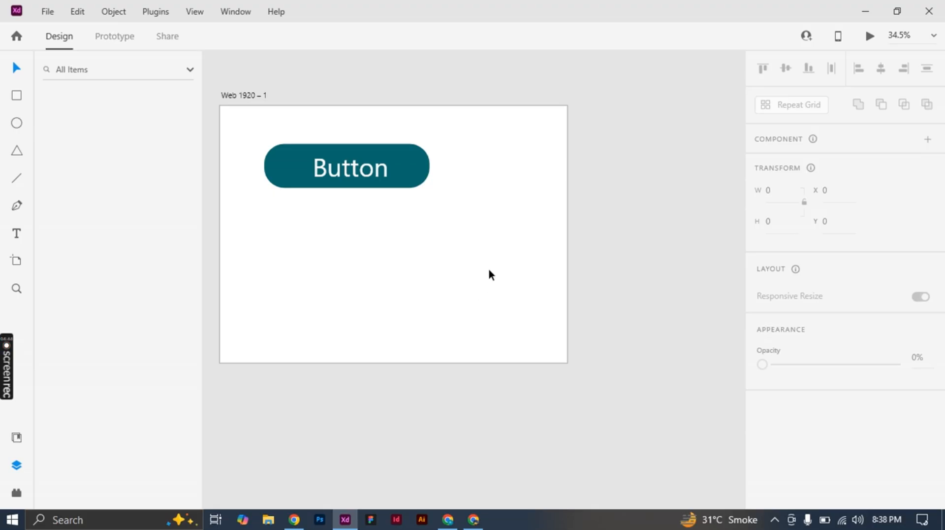
{"action": "key", "text": "ctrl+z"}
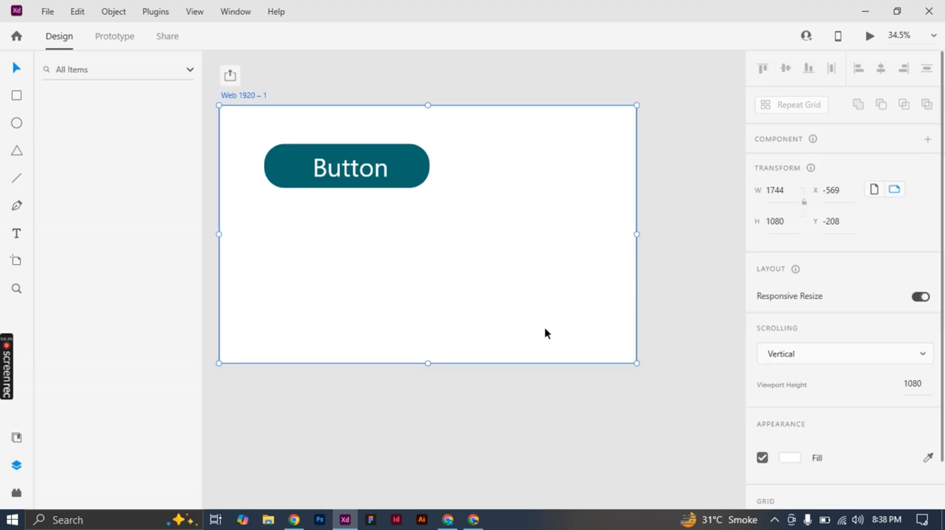
{"action": "key", "text": "ctrl+z"}
{"action": "left_click", "coordinate": [582, 294]}
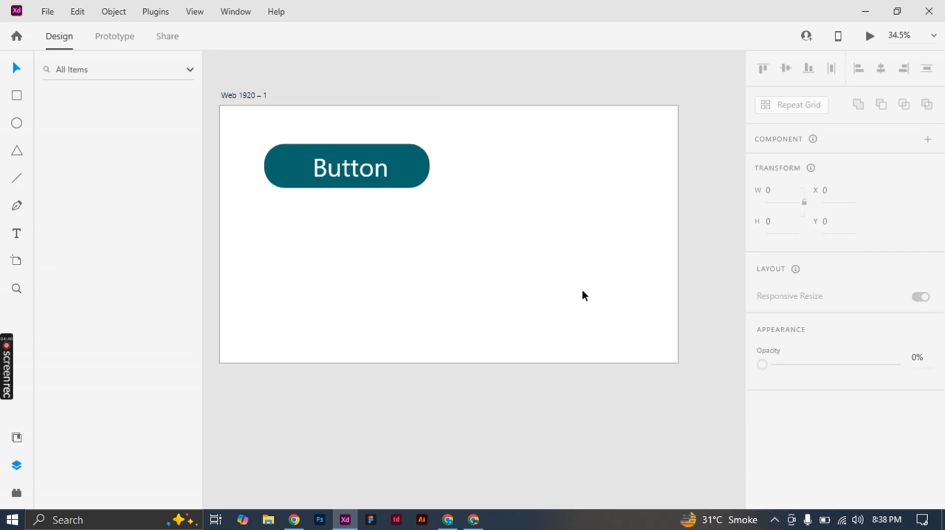
Shrink the button group to about 560 wide and 135 high.
{"action": "left_click", "coordinate": [351, 170]}
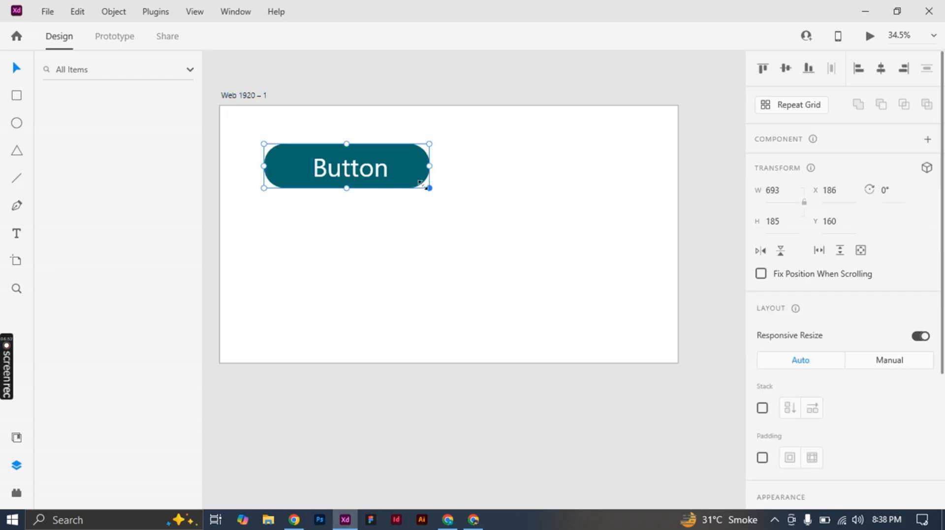
{"action": "left_click_drag", "start_coordinate": [422, 183], "coordinate": [397, 177]}
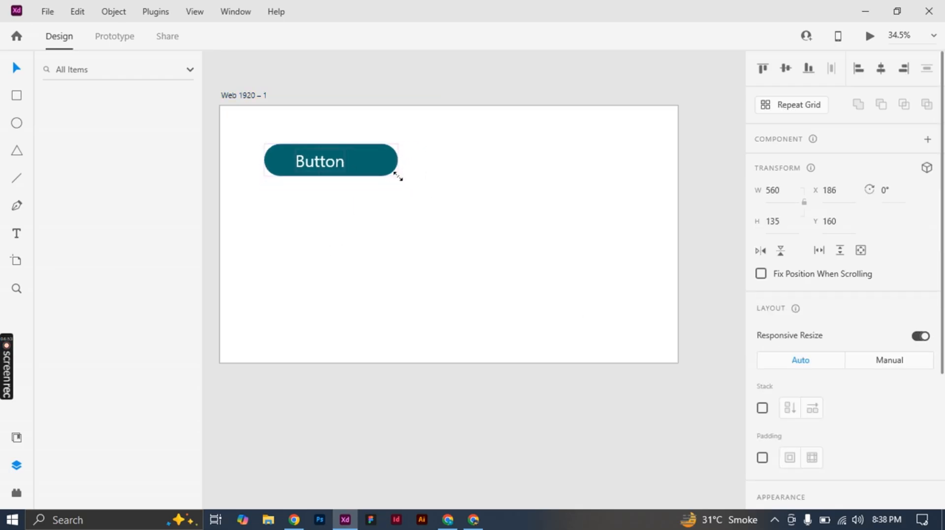
{"action": "left_click", "coordinate": [358, 222]}
Ungroup the resized button into its separate text and rectangle.
{"action": "left_click", "coordinate": [326, 167]}
{"action": "right_click", "coordinate": [326, 167]}
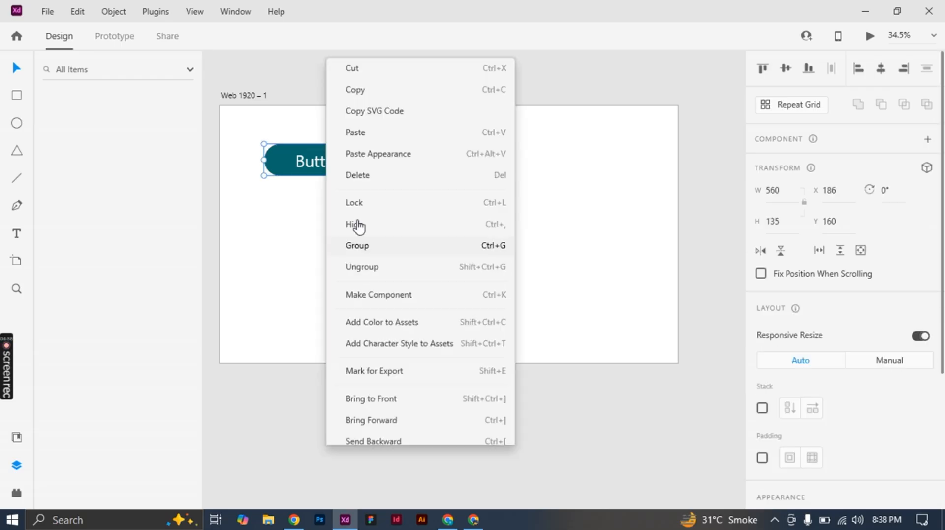
{"action": "left_click", "coordinate": [364, 210]}
{"action": "left_click", "coordinate": [359, 217]}
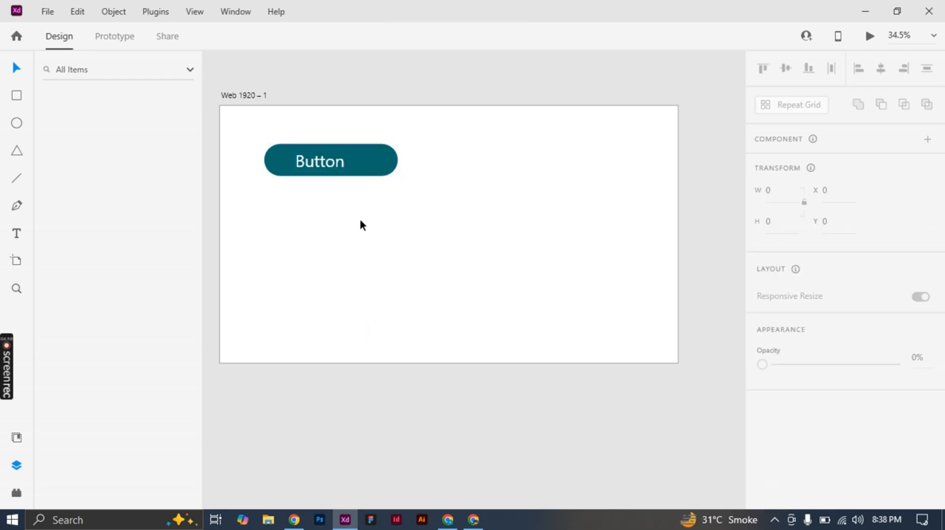
Center the "Button" text horizontally on the teal rectangle and group the two objects again.
{"action": "left_click_drag", "start_coordinate": [359, 216], "coordinate": [309, 145]}
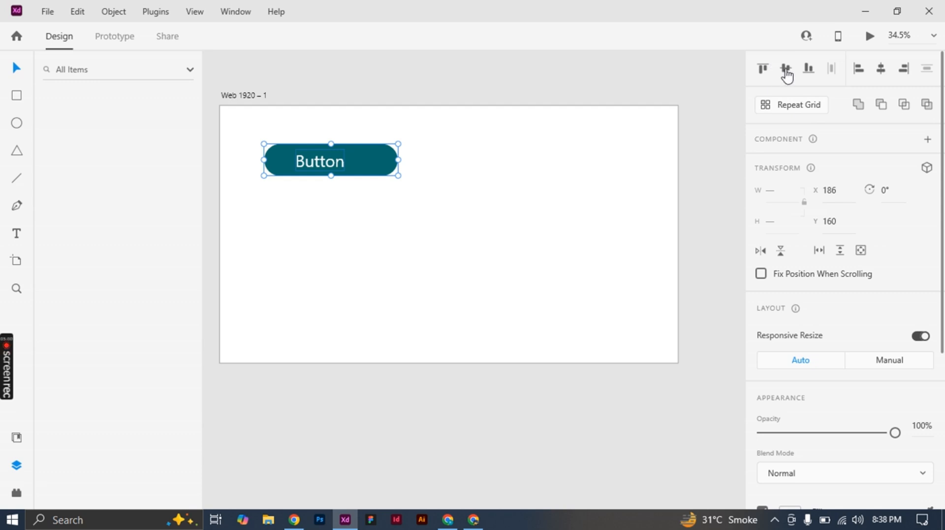
{"action": "left_click", "coordinate": [882, 71]}
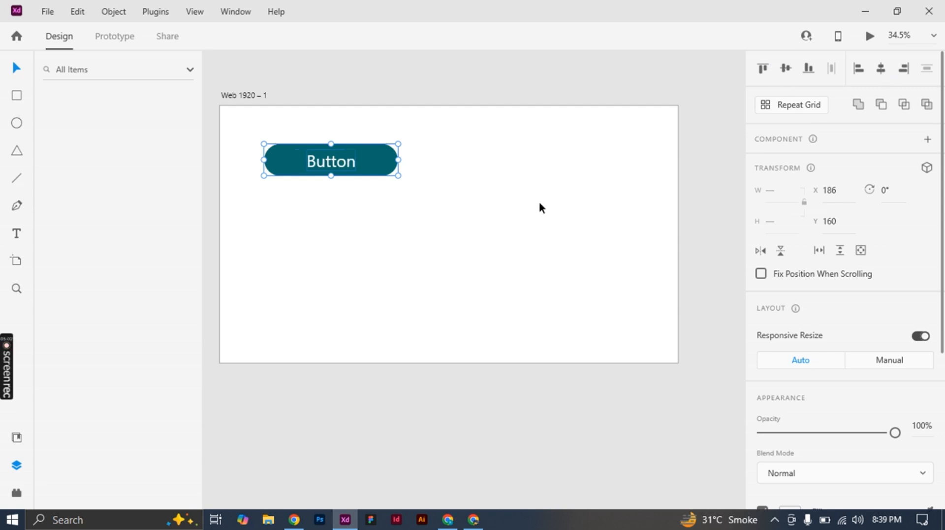
{"action": "right_click", "coordinate": [366, 170]}
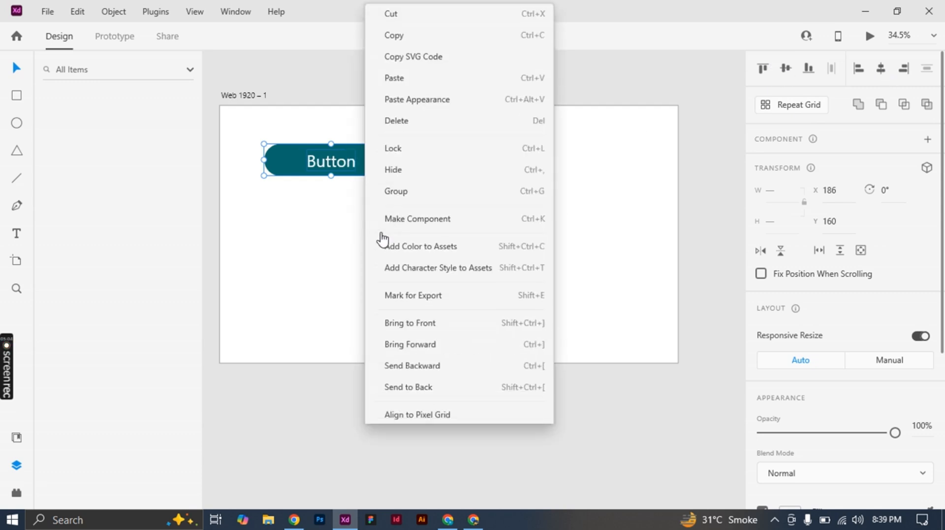
{"action": "left_click", "coordinate": [392, 195]}
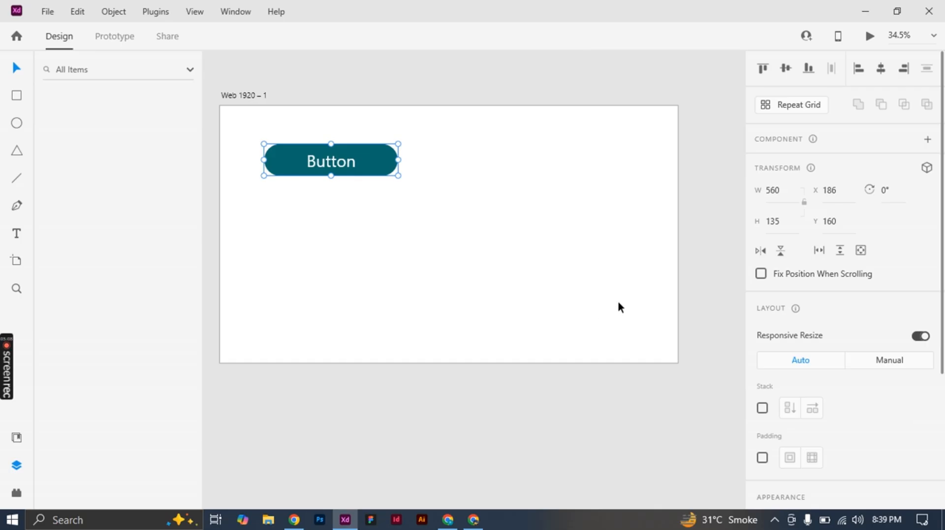
Set the button group's Responsive Resize to Manual with no pinned edges and move it to about X 1326, Y 908.
{"action": "scroll", "coordinate": [620, 296], "scroll_direction": "down", "scroll_amount": 1}
{"action": "scroll", "coordinate": [832, 325], "scroll_direction": "down", "scroll_amount": 2}
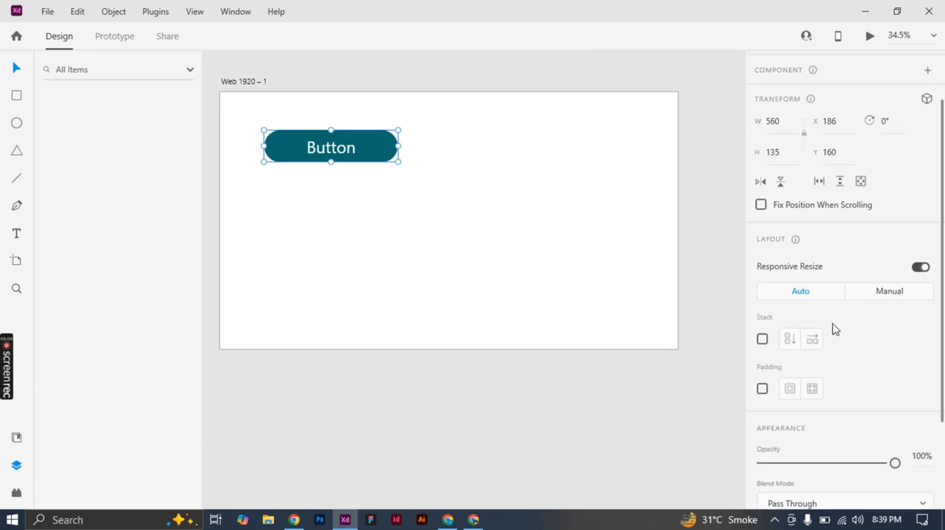
{"action": "left_click", "coordinate": [890, 294]}
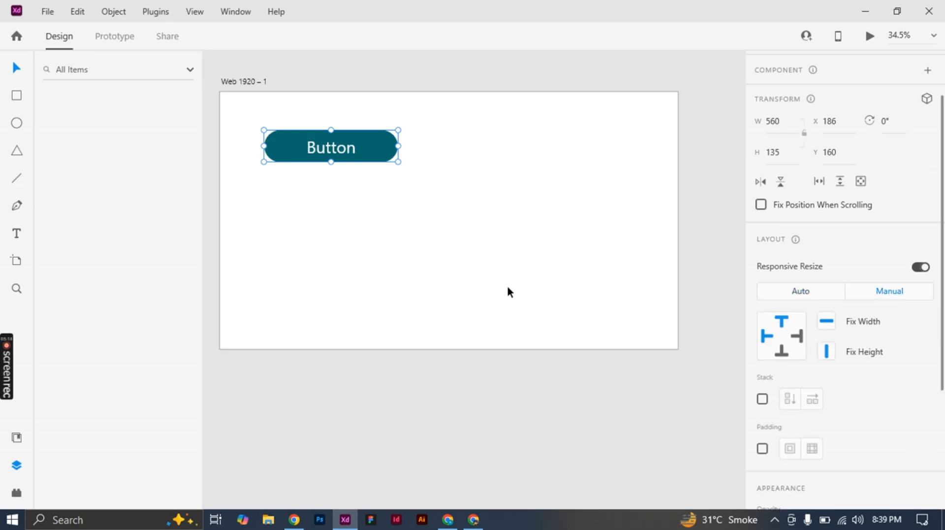
{"action": "left_click", "coordinate": [781, 325]}
{"action": "left_click_drag", "start_coordinate": [367, 149], "coordinate": [643, 324]}
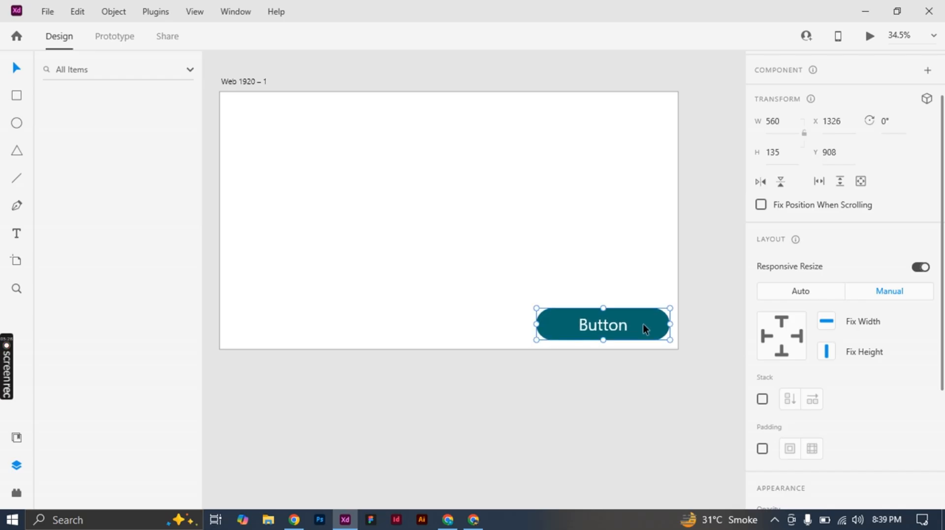
Try narrowing the artboard from its left edge to about 1644 wide to test the unpinned button.
{"action": "left_click", "coordinate": [243, 82]}
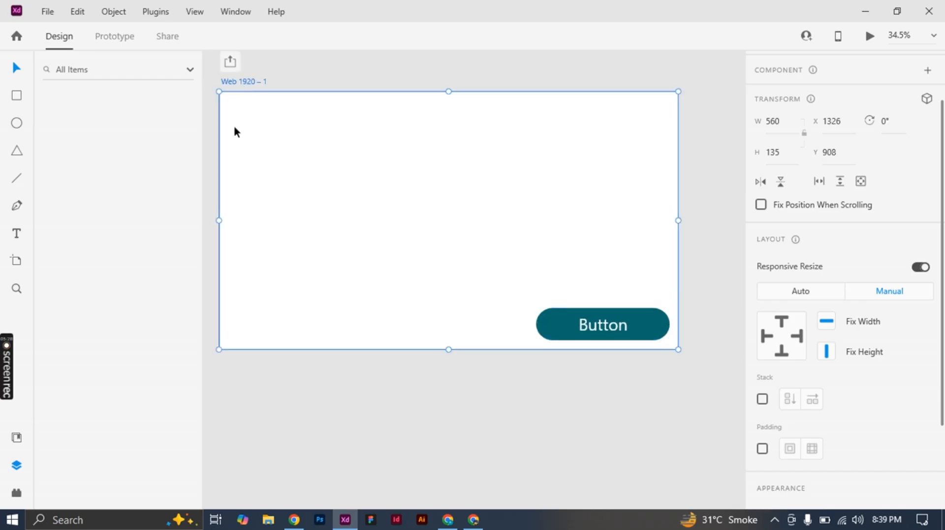
{"action": "left_click_drag", "start_coordinate": [218, 218], "coordinate": [285, 295]}
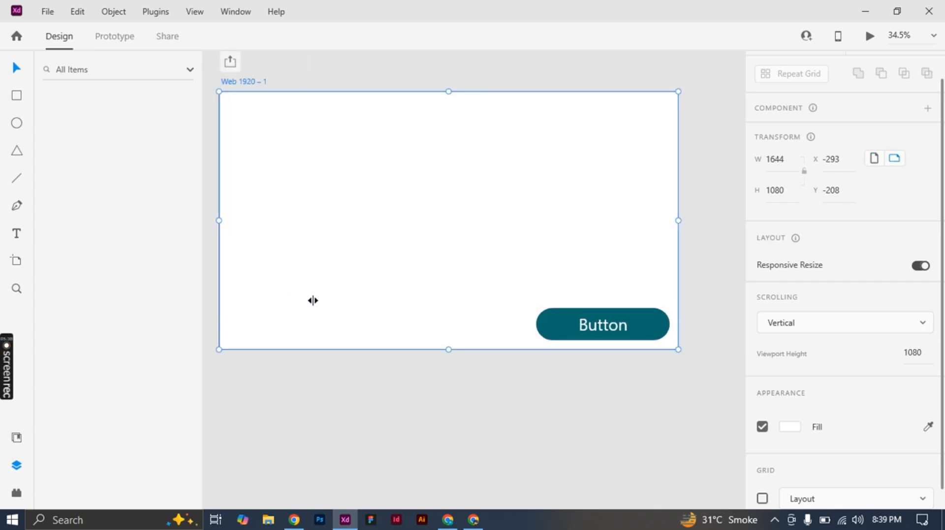
Toggle the button group's Fix Width and Fix Height constraints and pin its bottom and right edges.
{"action": "left_click", "coordinate": [640, 330]}
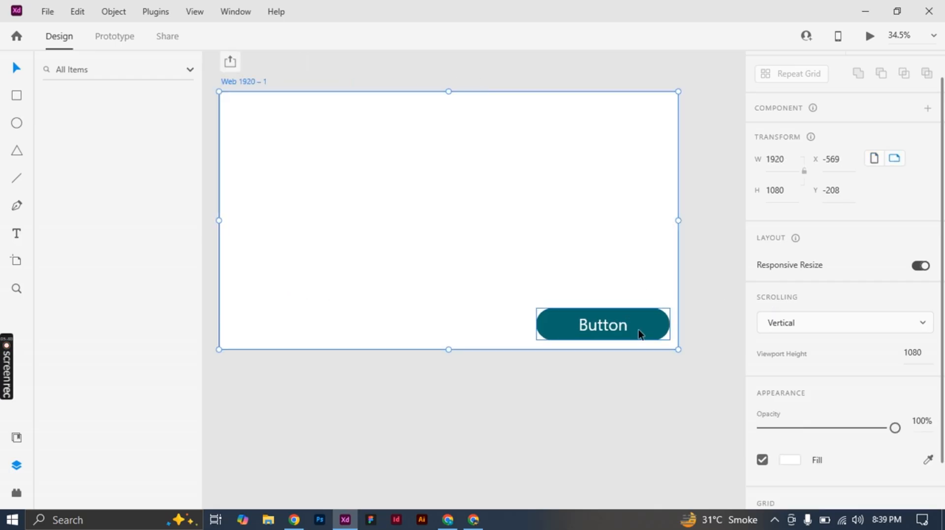
{"action": "scroll", "coordinate": [828, 378], "scroll_direction": "down", "scroll_amount": 3}
{"action": "scroll", "coordinate": [828, 378], "scroll_direction": "down", "scroll_amount": 1}
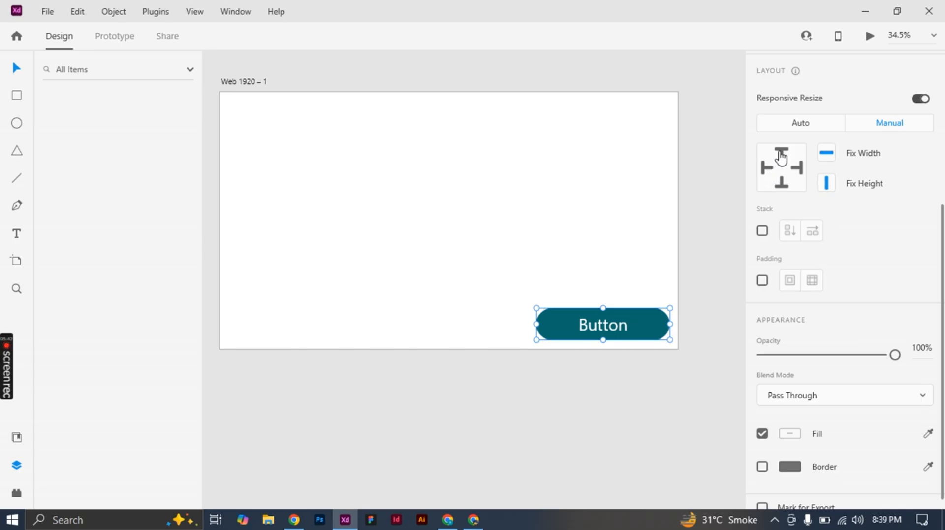
{"action": "left_click", "coordinate": [827, 154]}
{"action": "left_click", "coordinate": [827, 186]}
{"action": "left_click", "coordinate": [827, 153]}
{"action": "left_click", "coordinate": [783, 189]}
{"action": "left_click", "coordinate": [800, 171]}
Try narrowing the artboard from its left edge up to the button's left side, and revert the resize.
{"action": "left_click", "coordinate": [246, 80]}
{"action": "left_click_drag", "start_coordinate": [217, 243], "coordinate": [537, 279]}
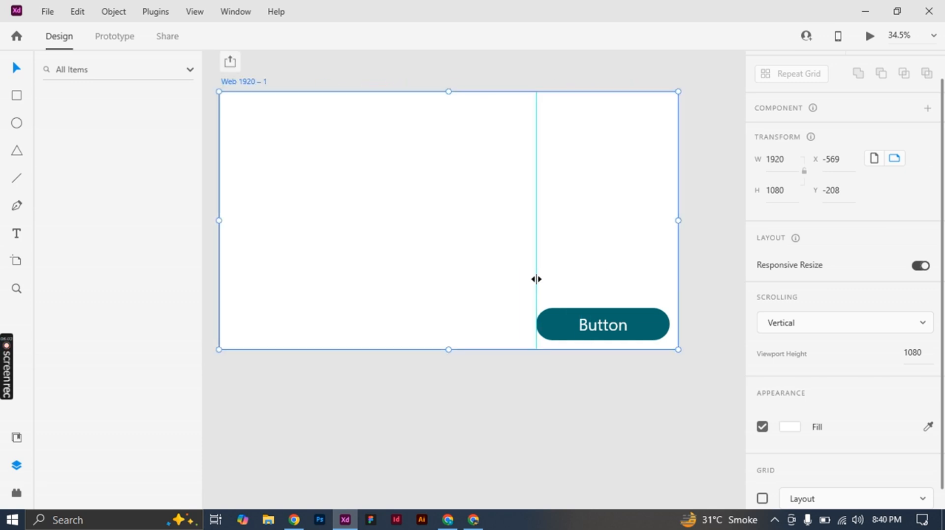
{"action": "key", "text": "ctrl+semicolon"}
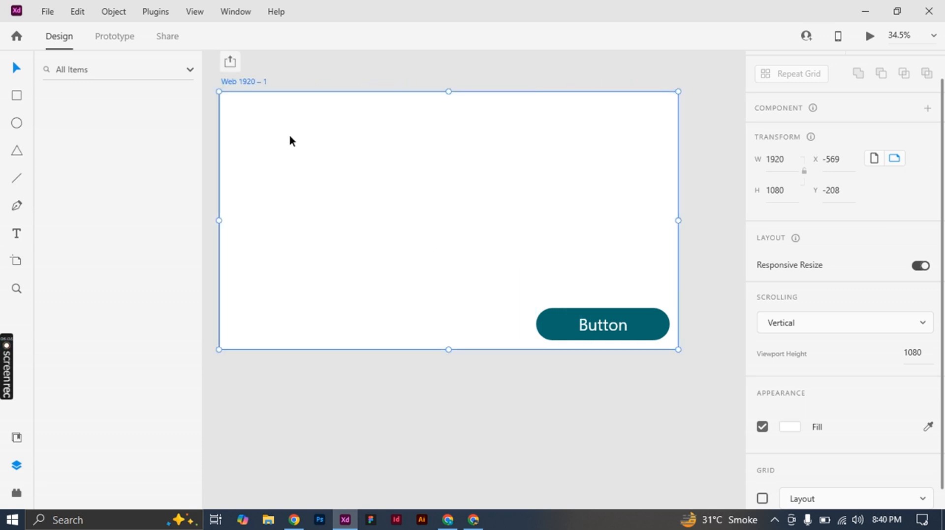
Try narrowing the artboard from its right edge to test the pinned button, and revert the resize.
{"action": "left_click", "coordinate": [719, 244]}
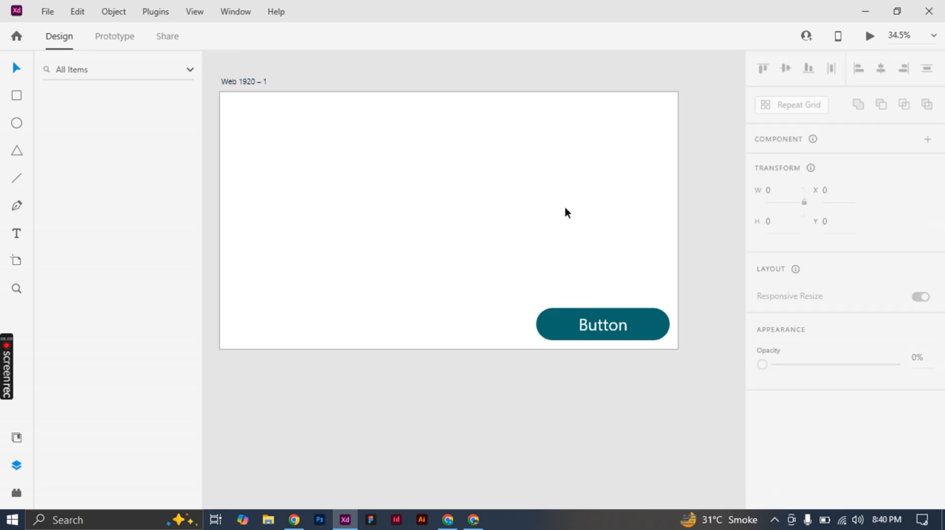
{"action": "left_click", "coordinate": [244, 82]}
{"action": "scroll", "coordinate": [819, 358], "scroll_direction": "down", "scroll_amount": 1}
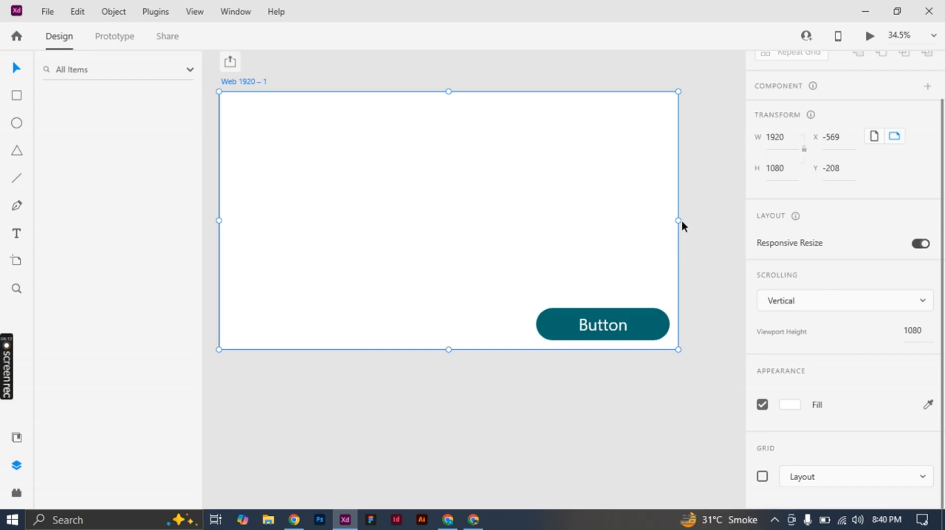
{"action": "left_click_drag", "start_coordinate": [678, 220], "coordinate": [660, 278]}
{"action": "left_click", "coordinate": [682, 401]}
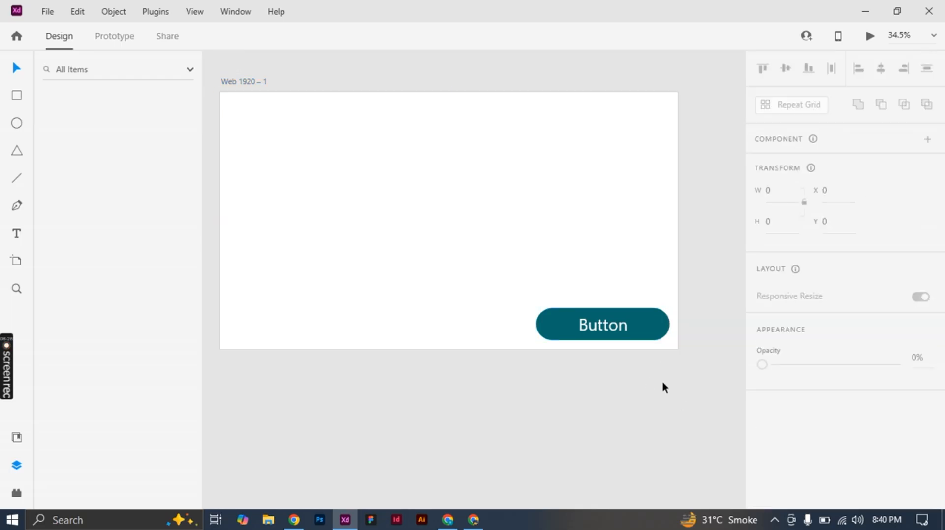
Delete the button group and change the empty artboard's fill to dark gray.
{"action": "left_click_drag", "start_coordinate": [662, 386], "coordinate": [595, 287]}
{"action": "key", "text": "Delete"}
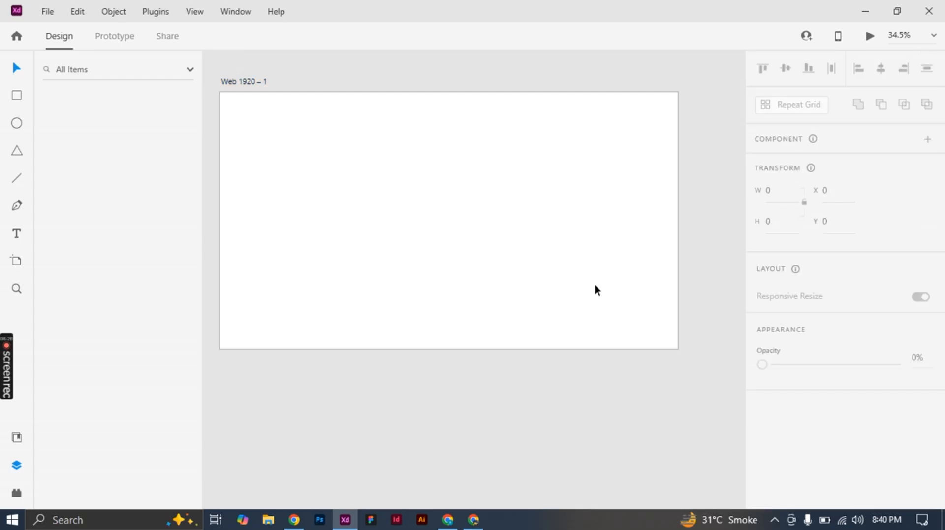
{"action": "scroll", "coordinate": [400, 193], "scroll_direction": "down", "scroll_amount": 4}
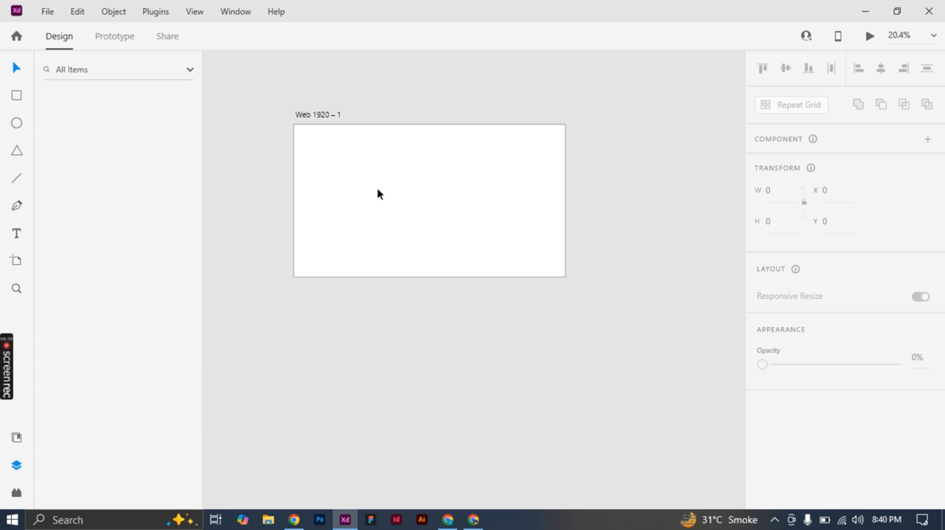
{"action": "left_click", "coordinate": [377, 189]}
{"action": "scroll", "coordinate": [833, 409], "scroll_direction": "down", "scroll_amount": 1}
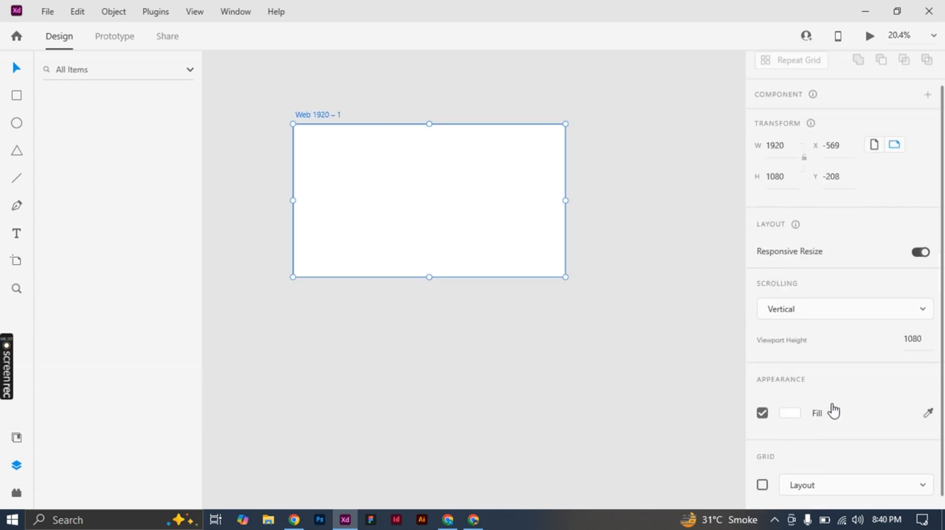
{"action": "left_click", "coordinate": [791, 406]}
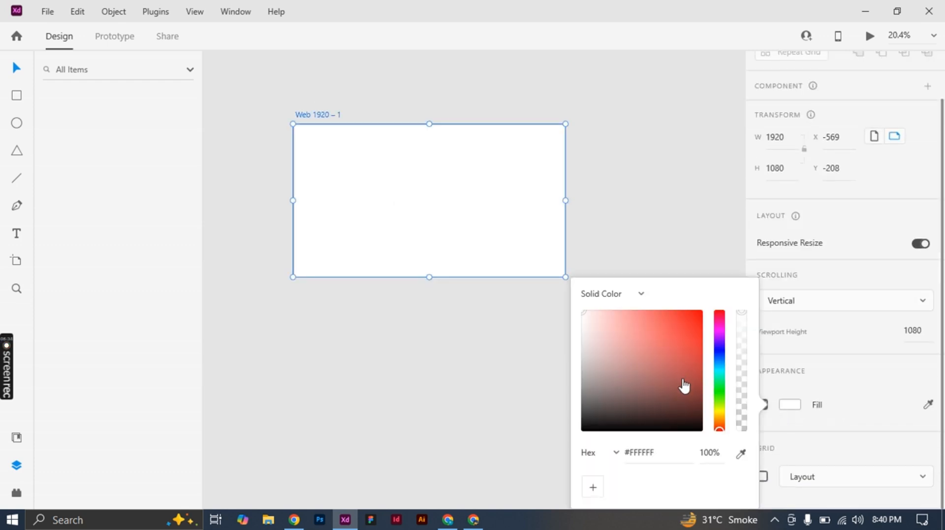
{"action": "left_click_drag", "start_coordinate": [718, 422], "coordinate": [588, 397]}
{"action": "left_click", "coordinate": [665, 229]}
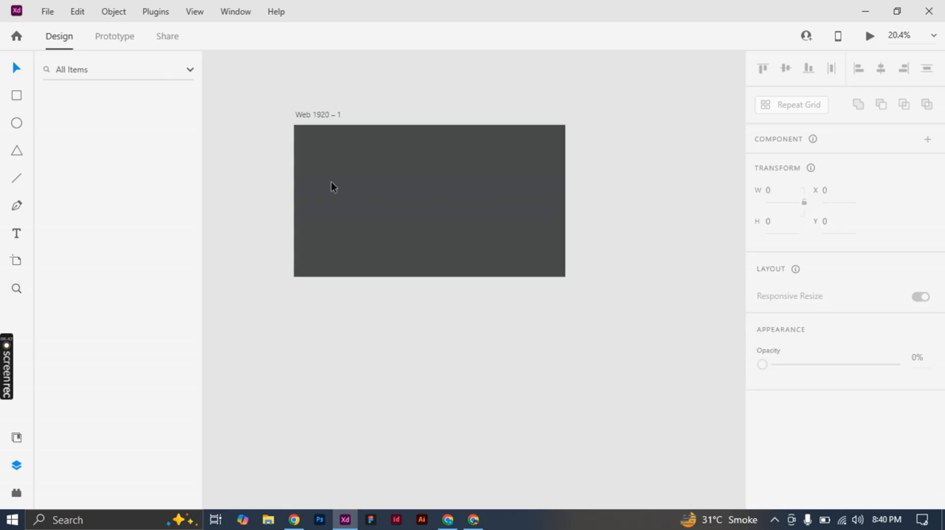
Draw a full-width rectangle about 1920 × 205 along the artboard's top edge and remove its border.
{"action": "left_click", "coordinate": [16, 96]}
{"action": "scroll", "coordinate": [275, 124], "scroll_direction": "up", "scroll_amount": 4}
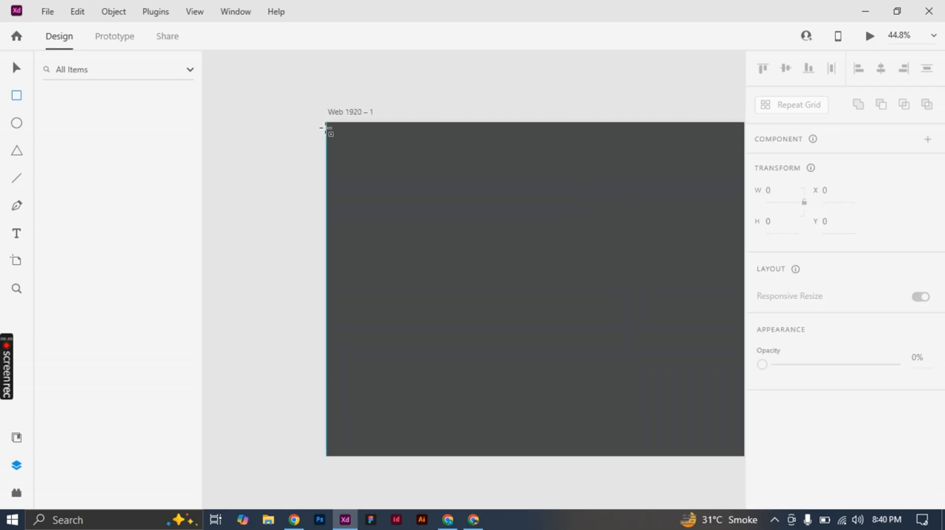
{"action": "scroll", "coordinate": [325, 128], "scroll_direction": "down", "scroll_amount": 2}
{"action": "left_click_drag", "start_coordinate": [451, 184], "coordinate": [350, 183]}
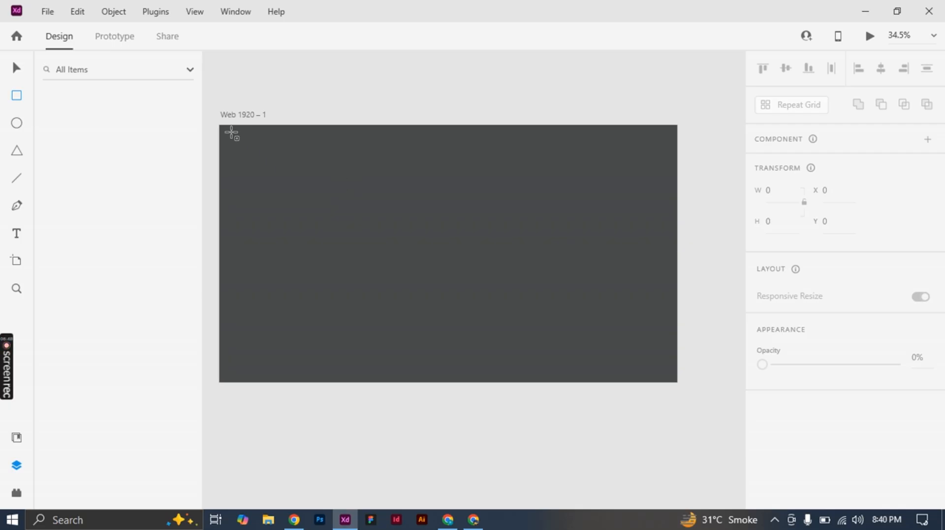
{"action": "left_click_drag", "start_coordinate": [220, 128], "coordinate": [676, 175]}
{"action": "left_click_drag", "start_coordinate": [679, 174], "coordinate": [679, 175]}
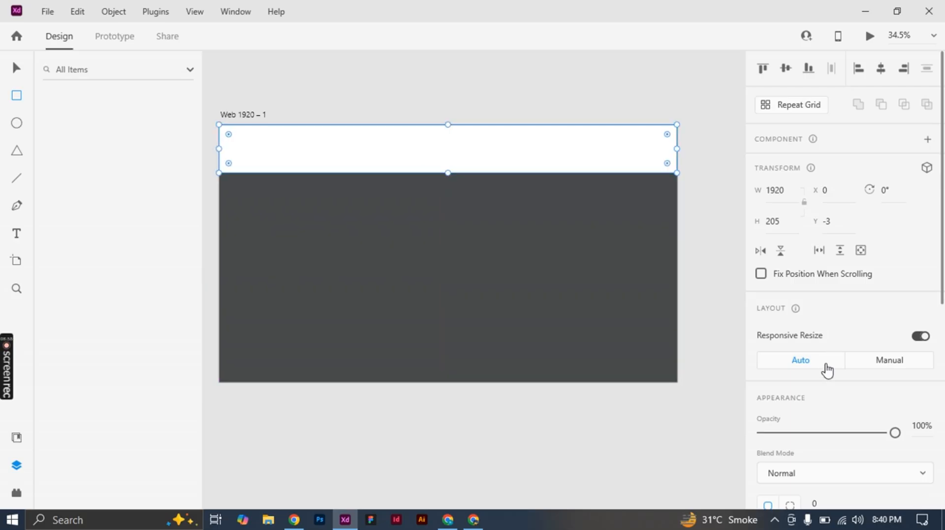
{"action": "scroll", "coordinate": [828, 371], "scroll_direction": "down", "scroll_amount": 5}
{"action": "left_click", "coordinate": [762, 372]}
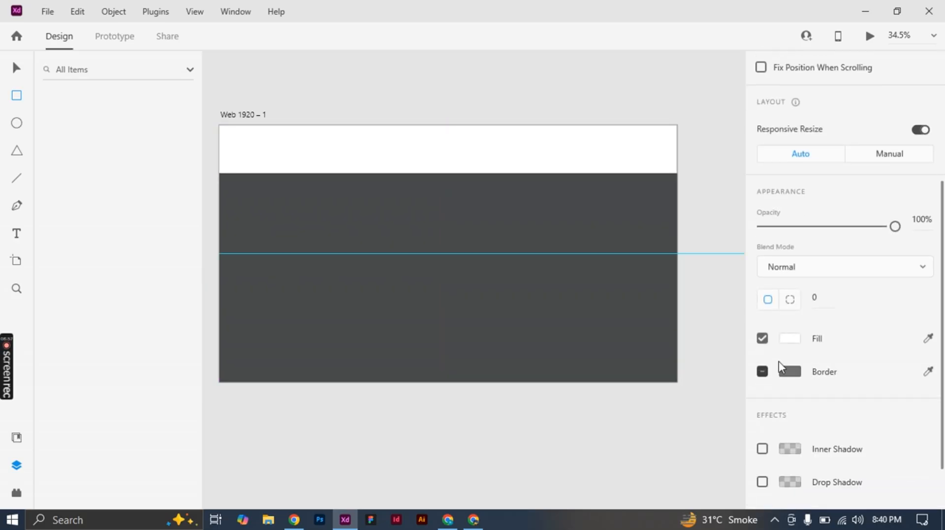
Set the header rectangle's fill to teal #09A87D and slightly reduce its height from the lower edge.
{"action": "left_click", "coordinate": [790, 338]}
{"action": "left_click_drag", "start_coordinate": [700, 315], "coordinate": [696, 351]}
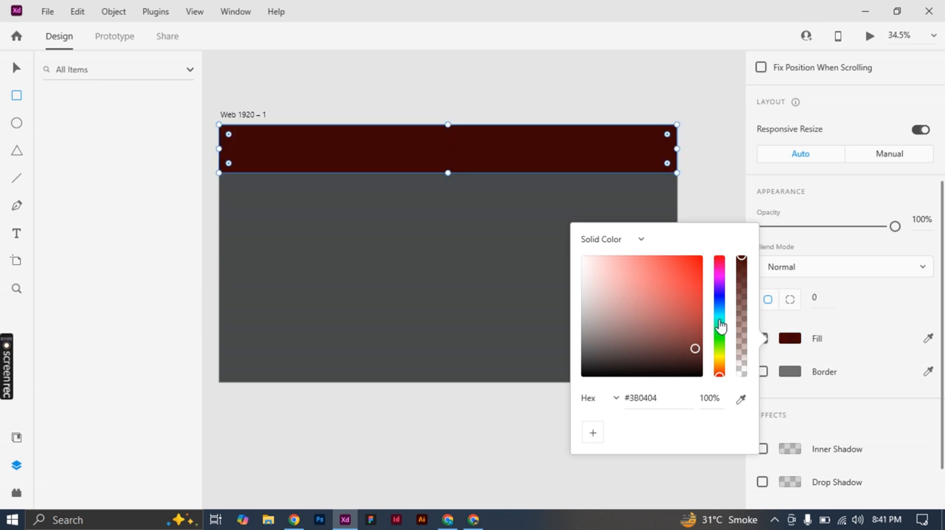
{"action": "left_click", "coordinate": [719, 297]}
{"action": "mouse_move", "coordinate": [689, 309]}
{"action": "left_mouse_down"}
{"action": "mouse_move", "coordinate": [632, 268]}
{"action": "mouse_move", "coordinate": [658, 266]}
{"action": "left_mouse_up"}
{"action": "left_click", "coordinate": [719, 295]}
{"action": "left_click_drag", "start_coordinate": [720, 296], "coordinate": [719, 291]}
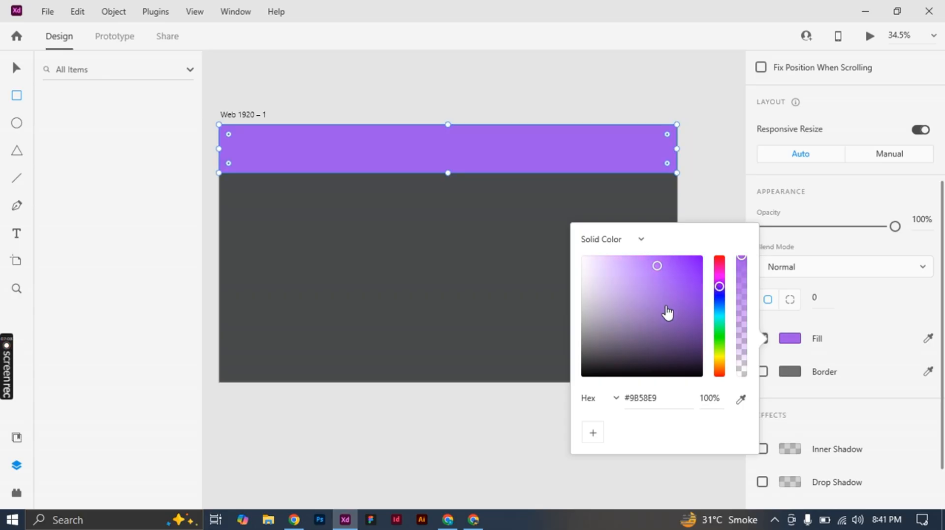
{"action": "mouse_move", "coordinate": [667, 314]}
{"action": "left_mouse_down"}
{"action": "mouse_move", "coordinate": [659, 343]}
{"action": "mouse_move", "coordinate": [720, 334]}
{"action": "mouse_move", "coordinate": [720, 364]}
{"action": "left_mouse_up"}
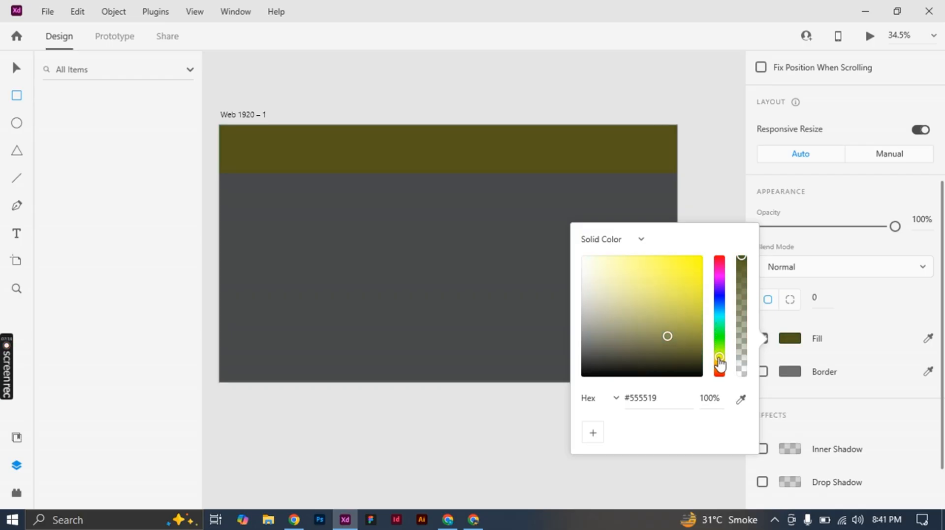
{"action": "left_click_drag", "start_coordinate": [668, 336], "coordinate": [686, 318]}
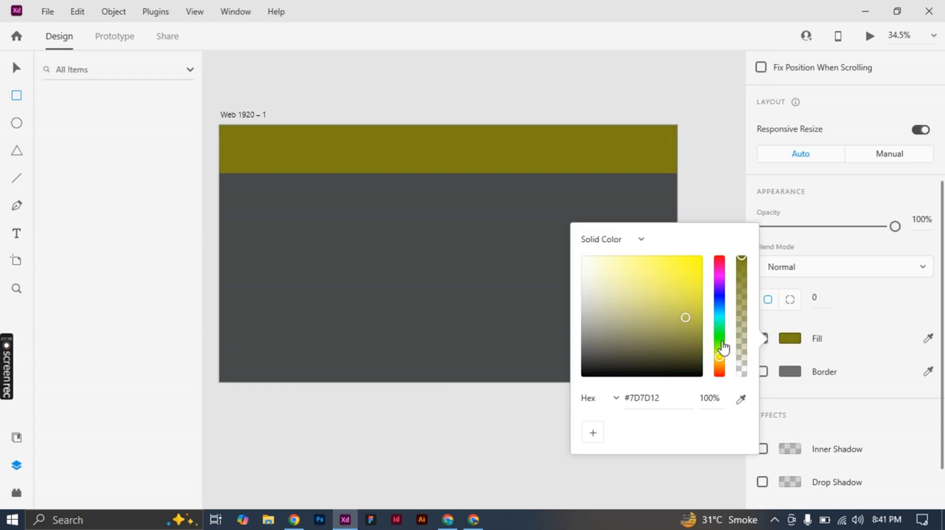
{"action": "left_click_drag", "start_coordinate": [722, 342], "coordinate": [697, 299]}
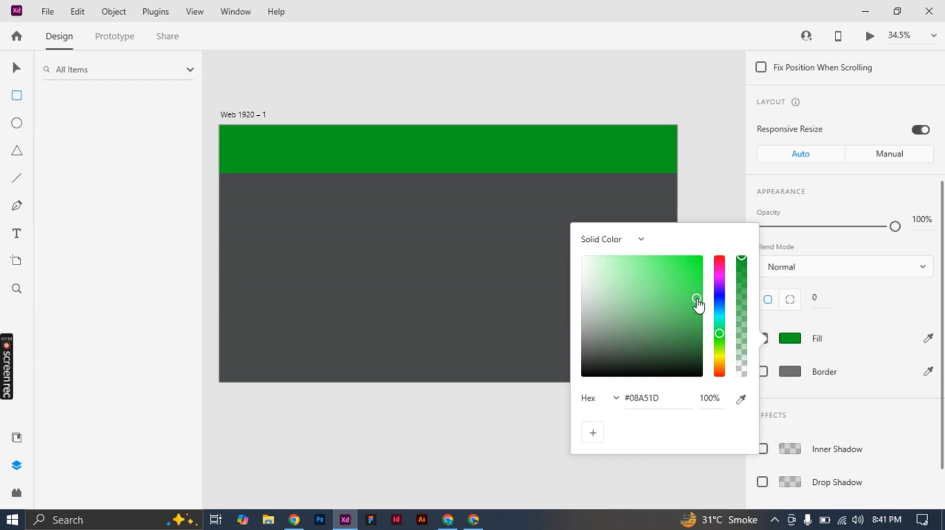
{"action": "left_click_drag", "start_coordinate": [719, 334], "coordinate": [717, 323]}
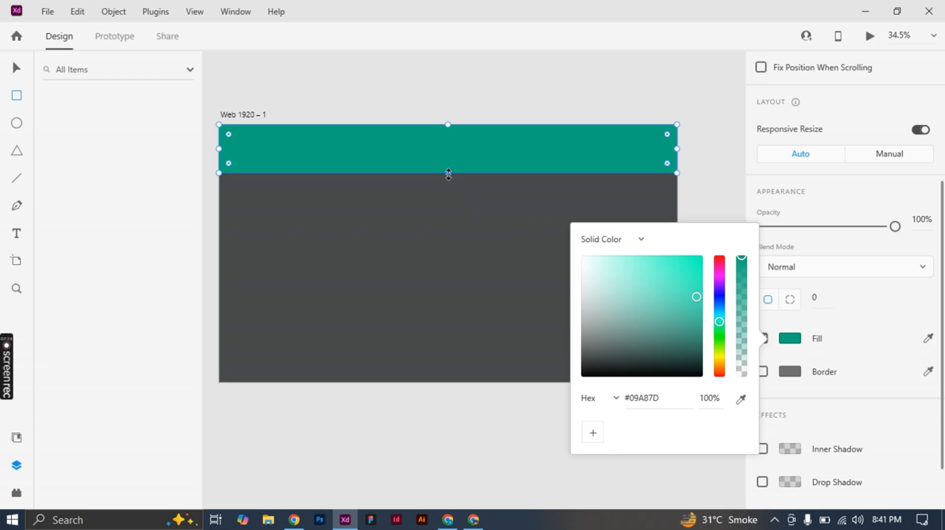
{"action": "left_click_drag", "start_coordinate": [448, 174], "coordinate": [448, 163]}
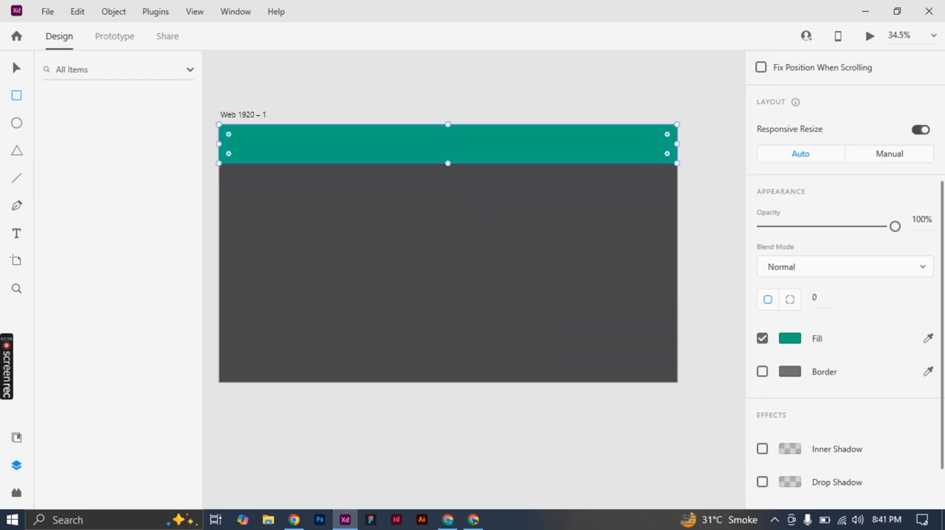
Draw a white triangle about 217 × 188 in the artboard's left half and round its corners to about 39.
{"action": "left_click", "coordinate": [16, 123]}
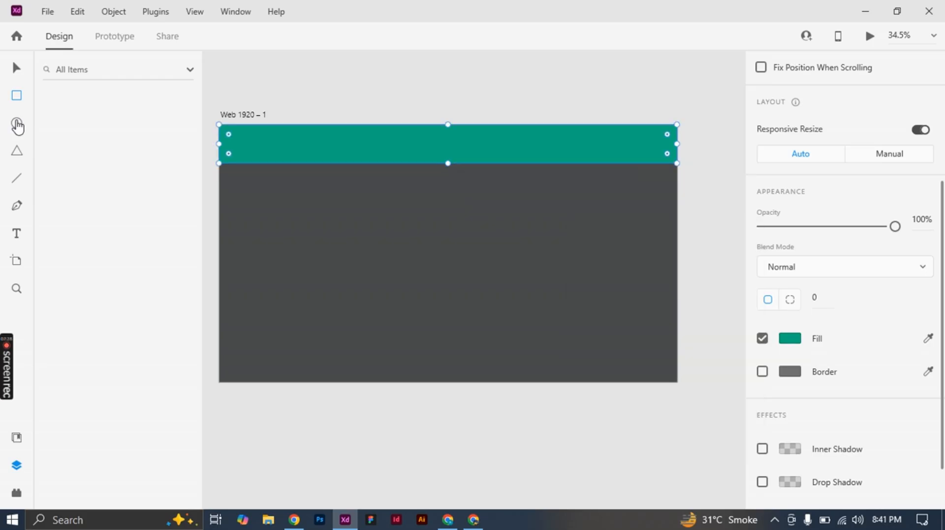
{"action": "left_click", "coordinate": [17, 157]}
{"action": "left_click_drag", "start_coordinate": [289, 226], "coordinate": [340, 270]}
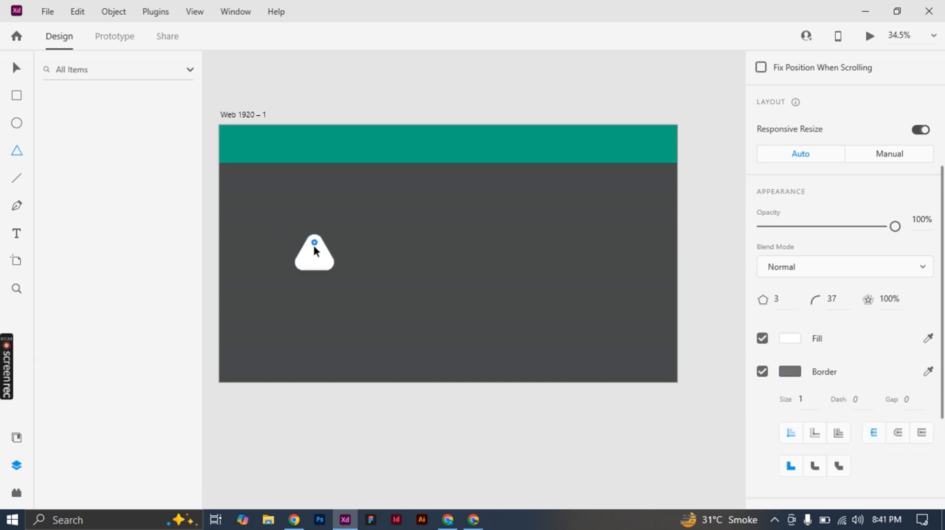
{"action": "left_click", "coordinate": [16, 69]}
{"action": "left_click", "coordinate": [280, 353]}
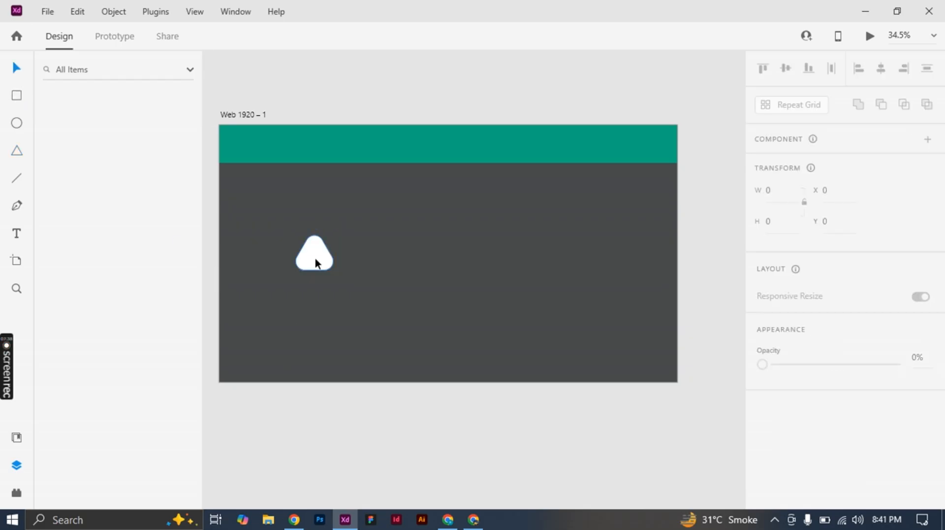
Duplicate the rounded triangle with a rotation of 61° and overlay the copy on the original.
{"action": "left_click", "coordinate": [315, 263]}
{"action": "left_click_drag", "start_coordinate": [318, 256], "coordinate": [346, 299]}
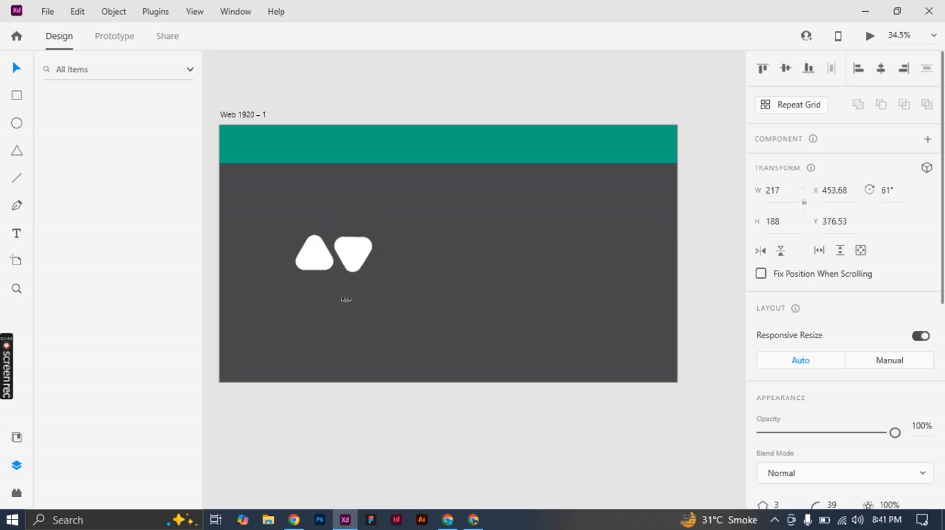
{"action": "left_click_drag", "start_coordinate": [351, 260], "coordinate": [314, 262]}
Center-align the two triangles horizontally, then reposition the rotated copy at 60° to form a symmetrical six-lobed shape.
{"action": "left_click_drag", "start_coordinate": [340, 303], "coordinate": [291, 240]}
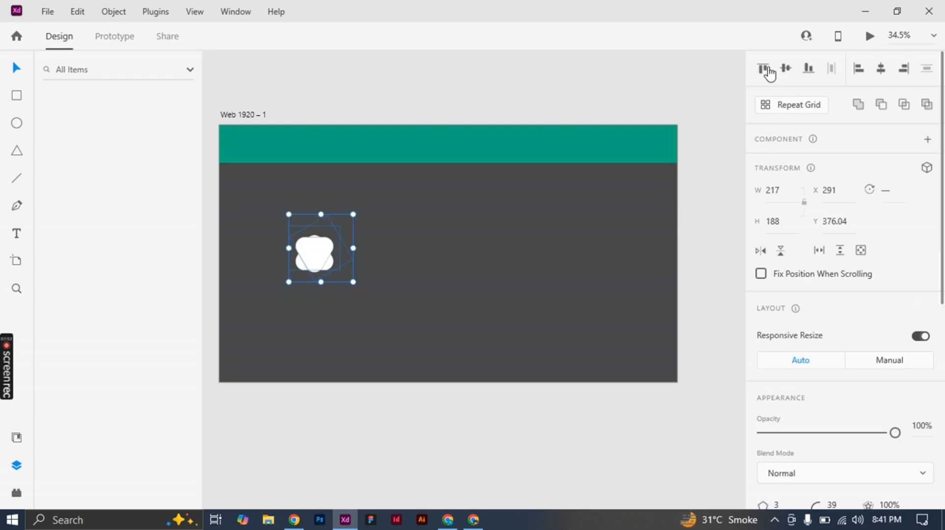
{"action": "left_click", "coordinate": [880, 70]}
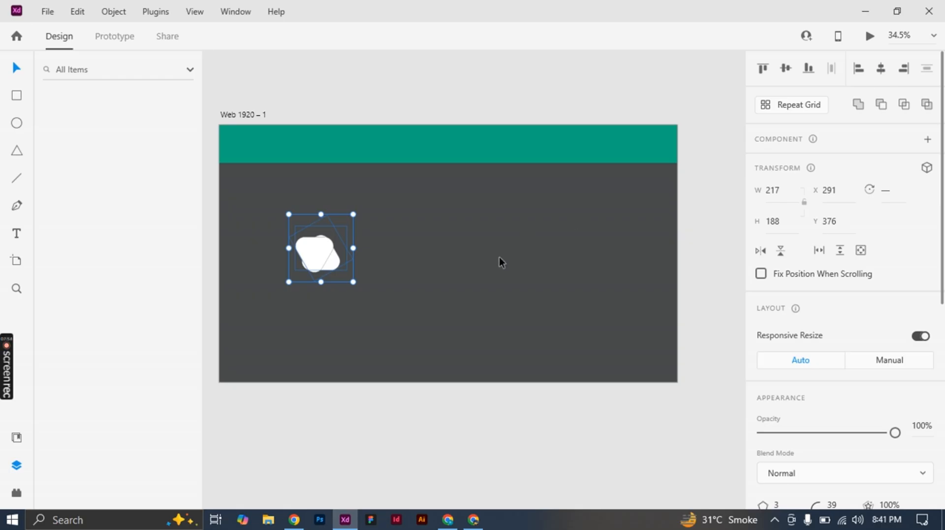
{"action": "left_click", "coordinate": [480, 294]}
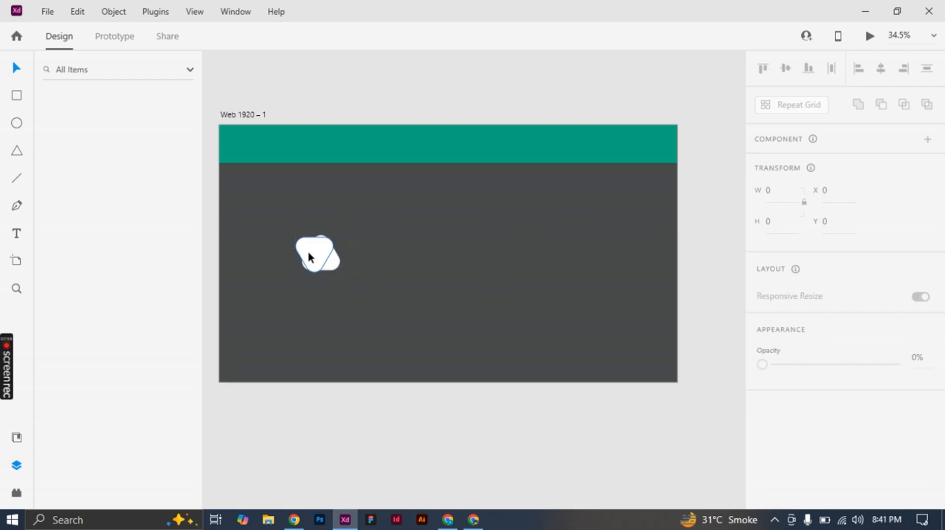
{"action": "left_click_drag", "start_coordinate": [309, 253], "coordinate": [315, 254]}
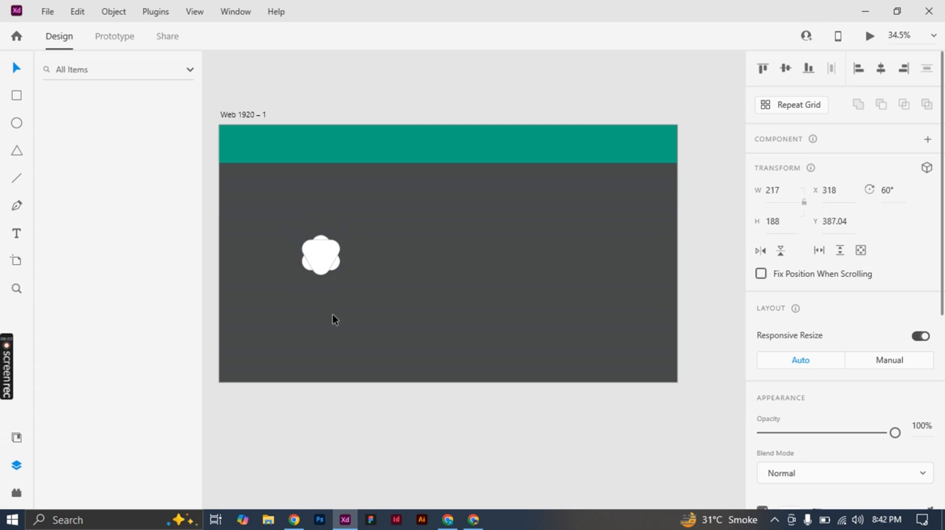
{"action": "left_click", "coordinate": [332, 314]}
{"action": "left_click", "coordinate": [317, 253]}
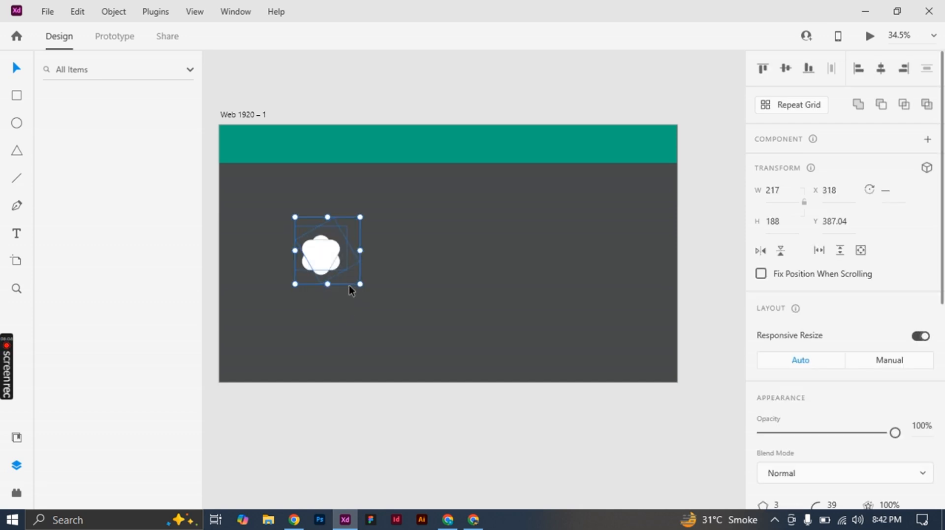
{"action": "left_click_drag", "start_coordinate": [360, 284], "coordinate": [338, 270]}
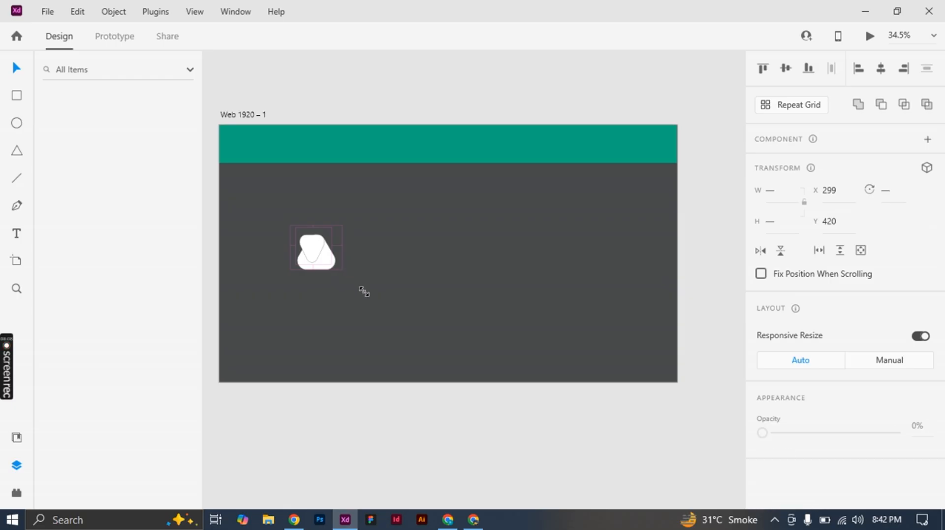
{"action": "left_click", "coordinate": [388, 334]}
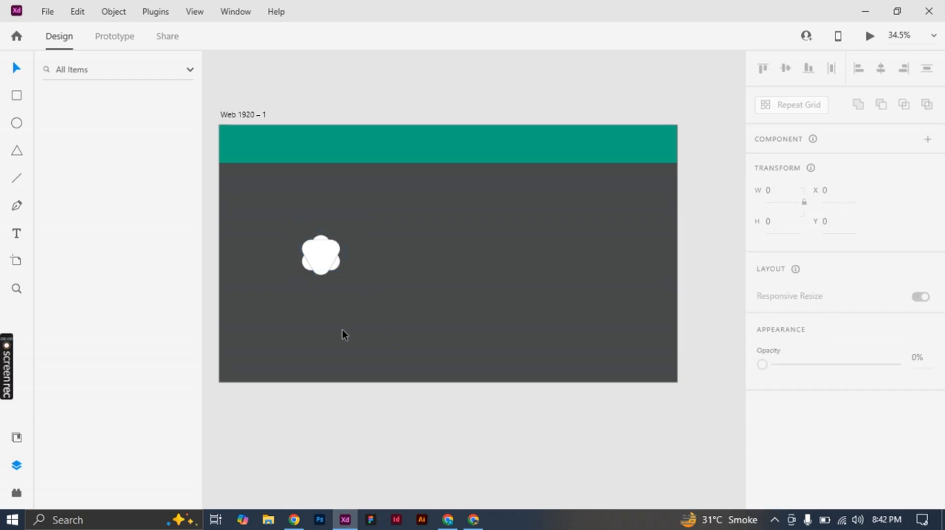
Group the two triangles, scaled down to about 221 × 230, and place the group at the left end of the teal header.
{"action": "left_click_drag", "start_coordinate": [359, 320], "coordinate": [279, 213]}
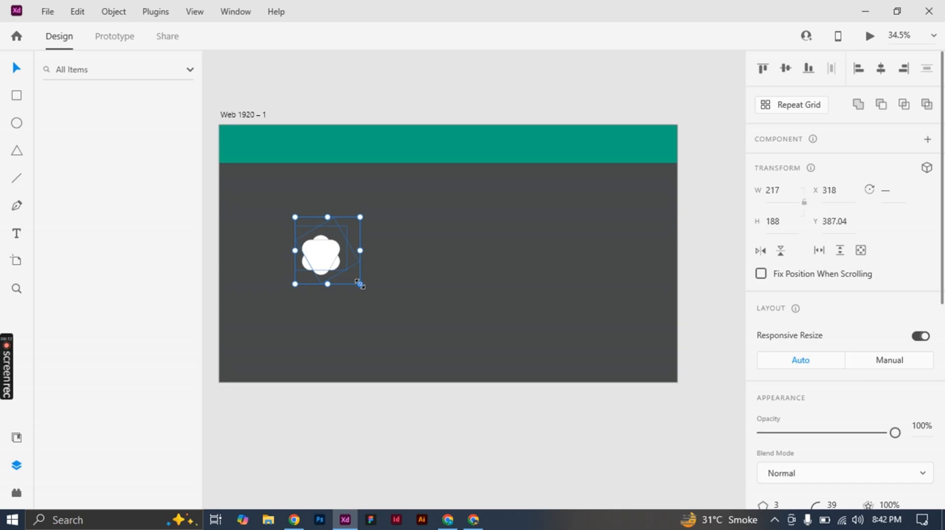
{"action": "left_click_drag", "start_coordinate": [360, 284], "coordinate": [256, 150]}
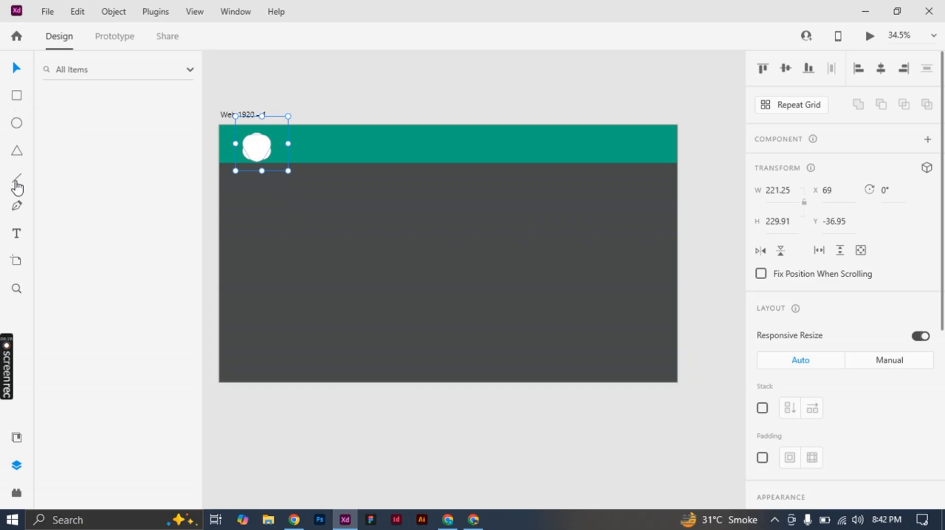
Try to add a text object in the artboard's lower-left area with its fill set to red #FF0303.
{"action": "left_click", "coordinate": [17, 235]}
{"action": "left_click", "coordinate": [273, 282]}
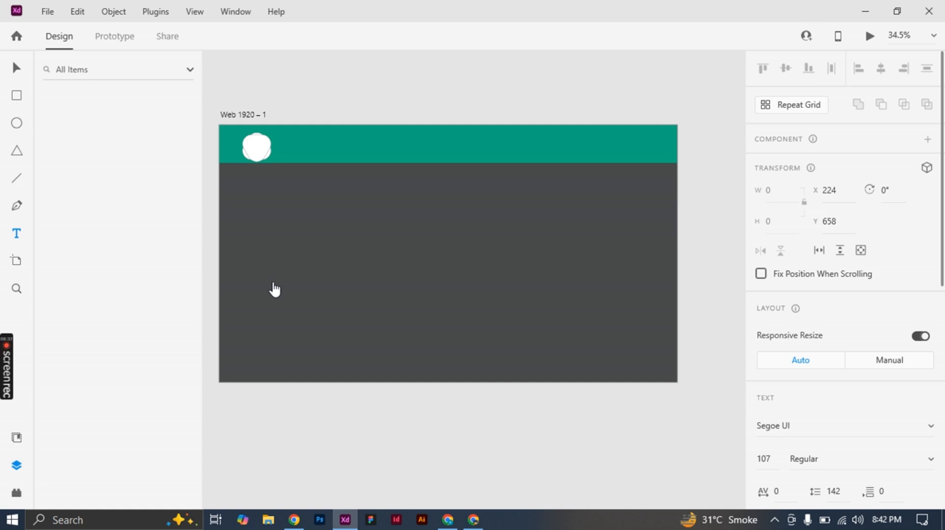
{"action": "scroll", "coordinate": [814, 371], "scroll_direction": "down", "scroll_amount": 10}
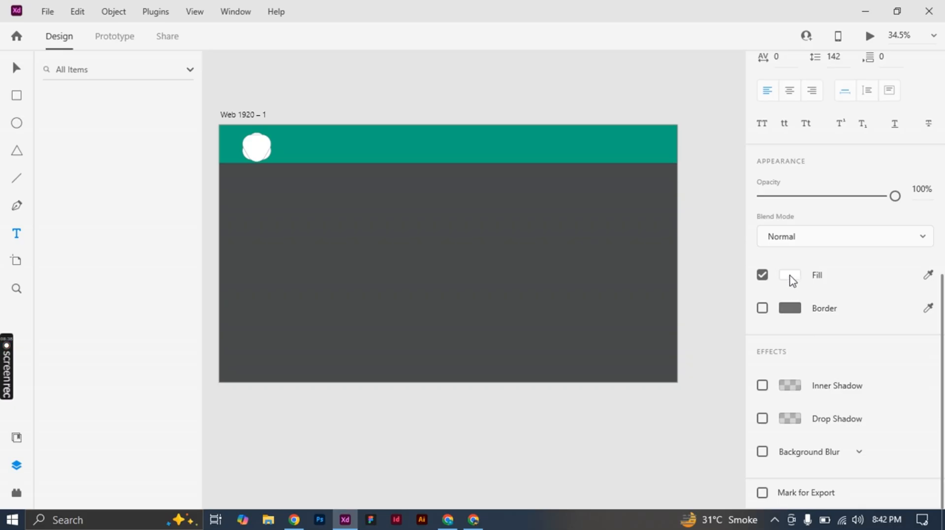
{"action": "left_click", "coordinate": [791, 275]}
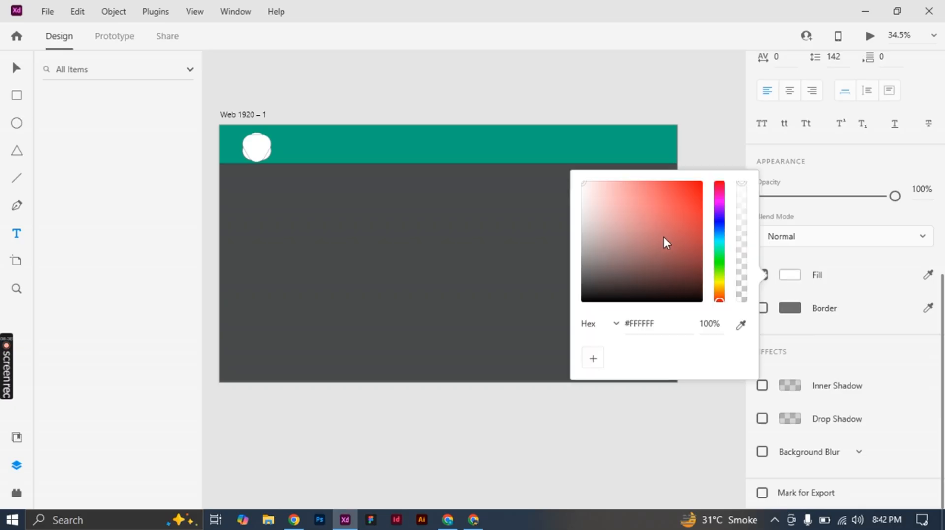
{"action": "left_click_drag", "start_coordinate": [665, 241], "coordinate": [707, 185]}
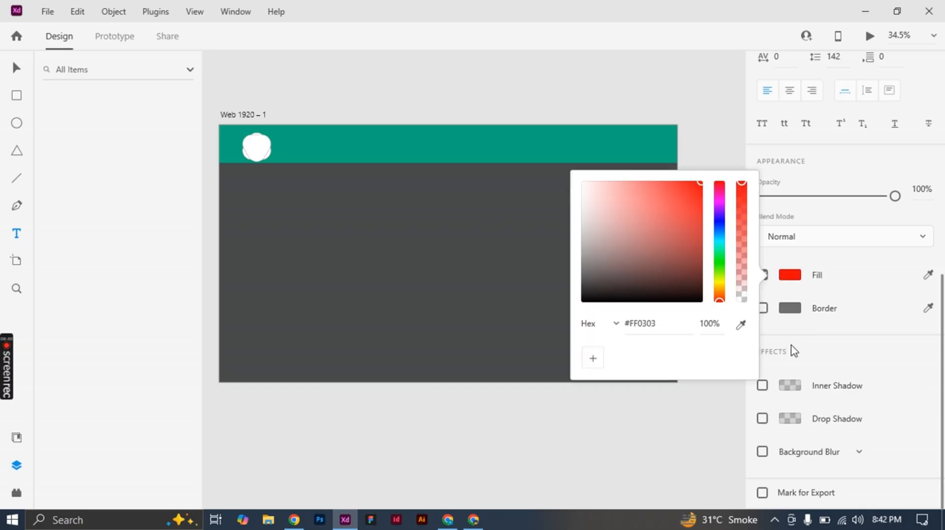
{"action": "left_click", "coordinate": [720, 142]}
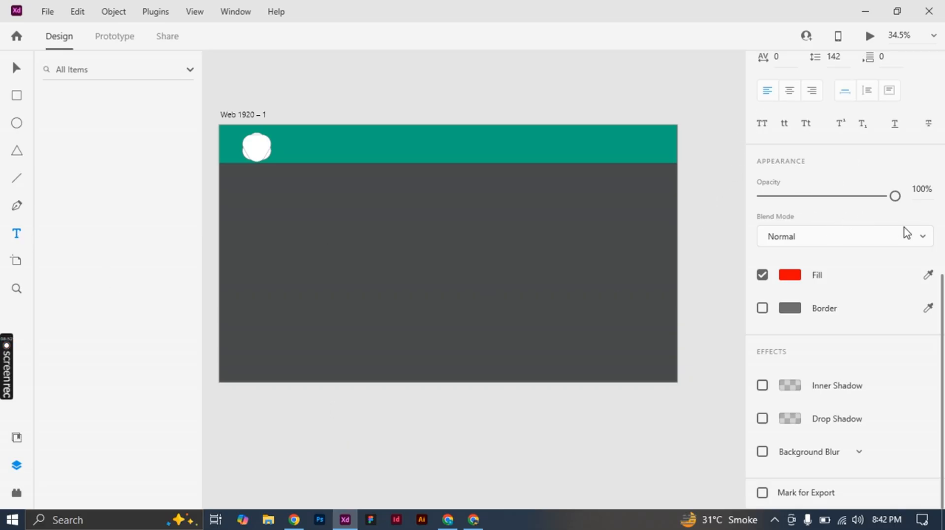
{"action": "scroll", "coordinate": [817, 381], "scroll_direction": "up", "scroll_amount": 8}
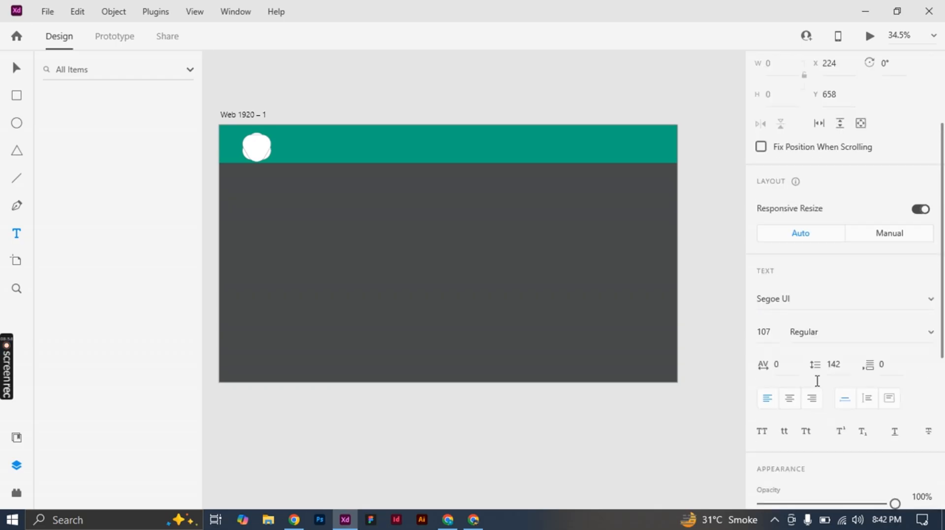
{"action": "scroll", "coordinate": [796, 377], "scroll_direction": "down", "scroll_amount": 3}
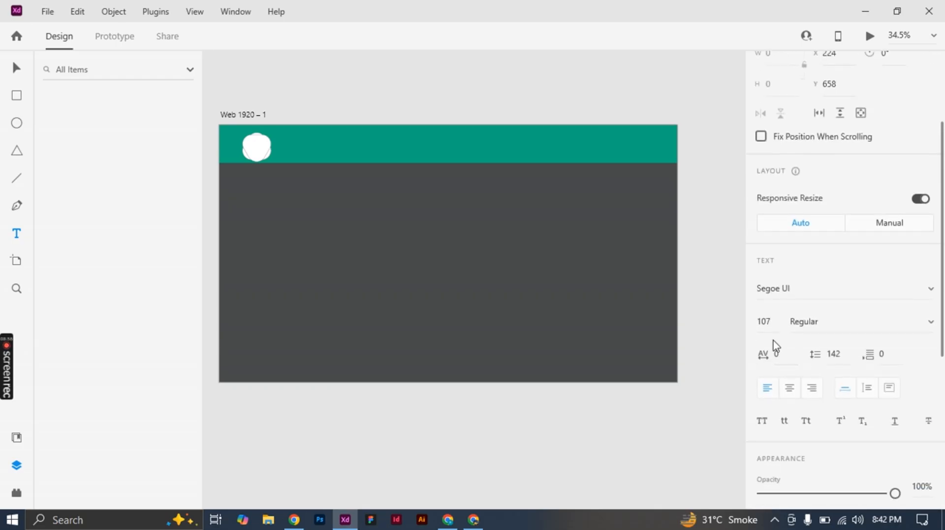
{"action": "scroll", "coordinate": [800, 387], "scroll_direction": "down", "scroll_amount": 6}
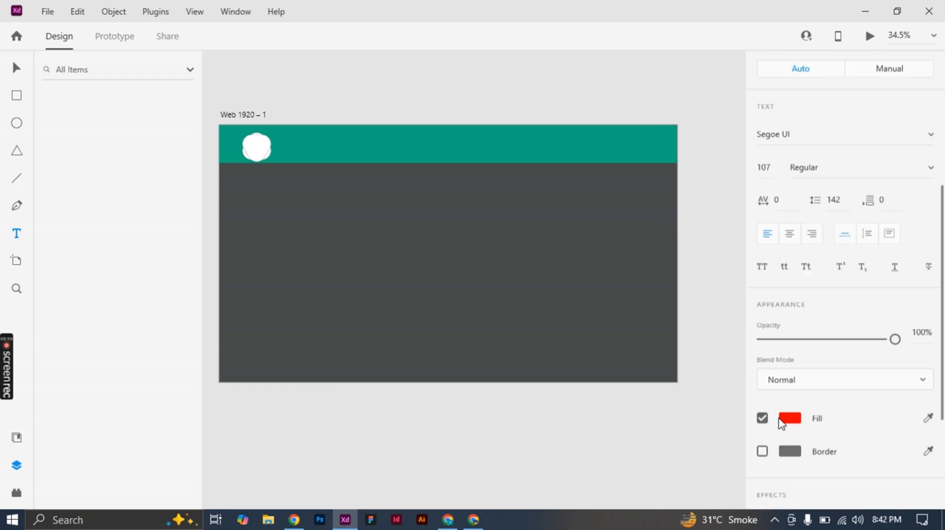
{"action": "scroll", "coordinate": [779, 296], "scroll_direction": "up", "scroll_amount": 3}
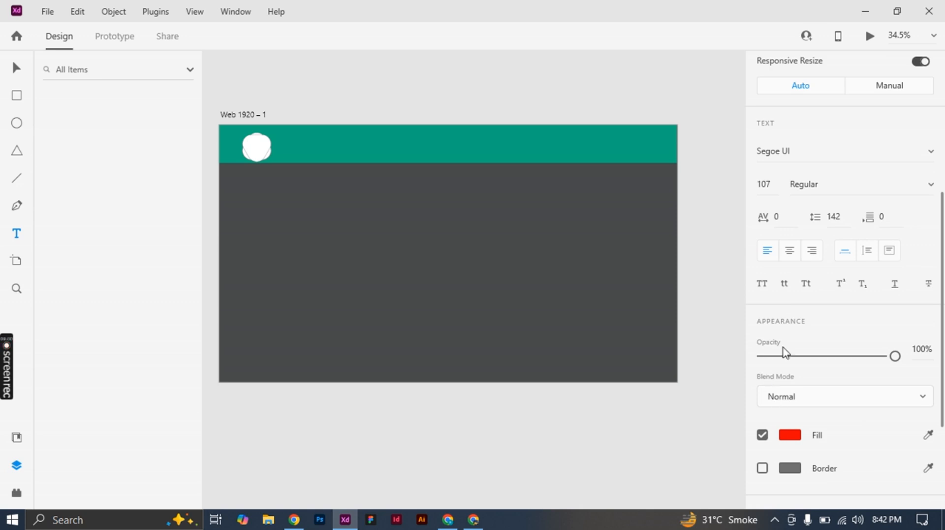
{"action": "left_click", "coordinate": [16, 67]}
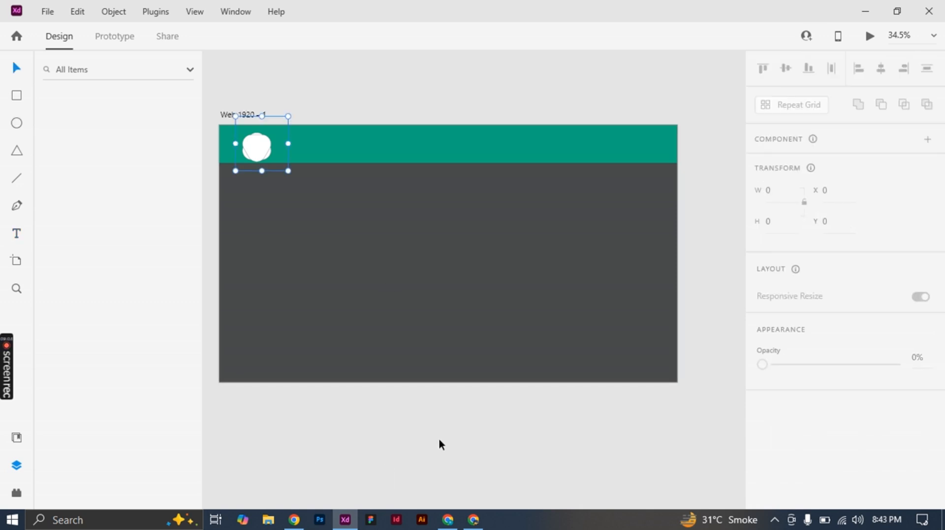
Move the white logo group onto the dark area and back to the teal header's left end at X 51.
{"action": "left_click_drag", "start_coordinate": [256, 147], "coordinate": [316, 248]}
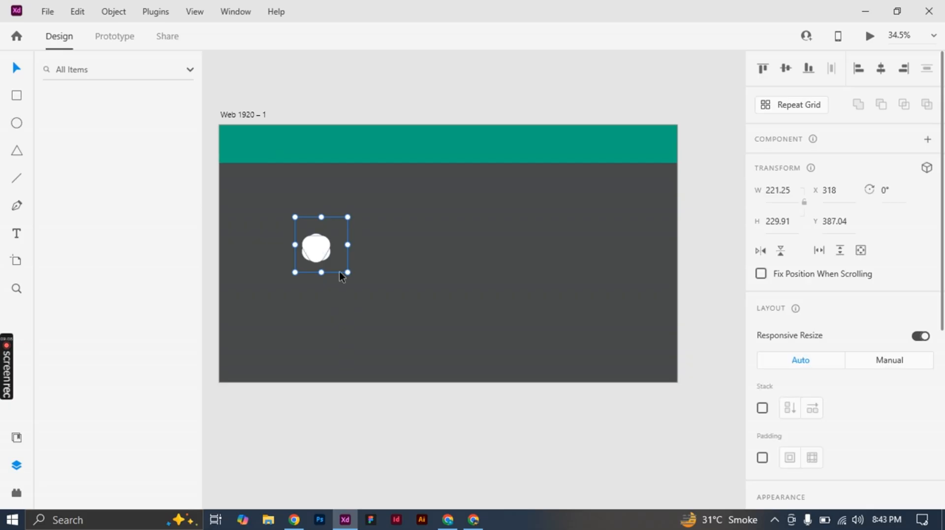
{"action": "left_click", "coordinate": [331, 312]}
{"action": "left_click_drag", "start_coordinate": [319, 254], "coordinate": [256, 153]}
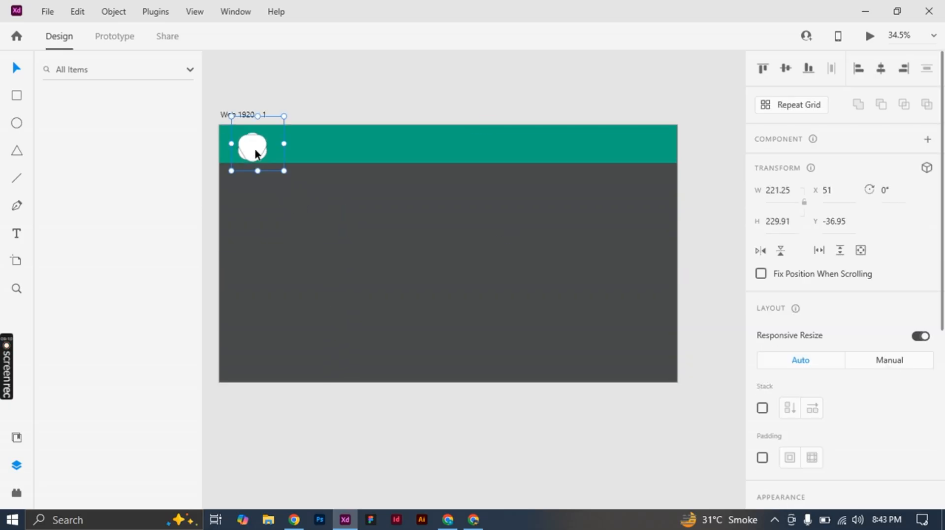
{"action": "left_click", "coordinate": [337, 90]}
Try to add a text object in the dark area with its fill set to a dark red.
{"action": "left_click", "coordinate": [17, 233]}
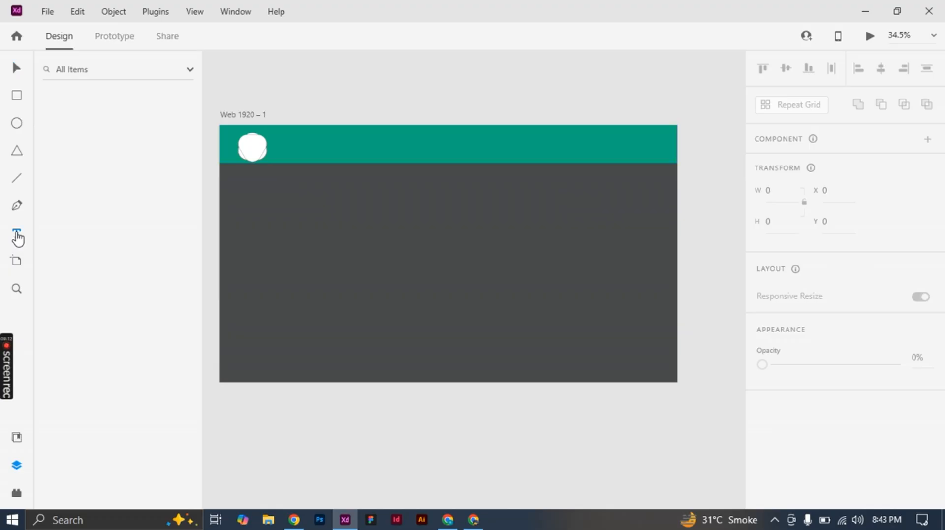
{"action": "left_click", "coordinate": [308, 286]}
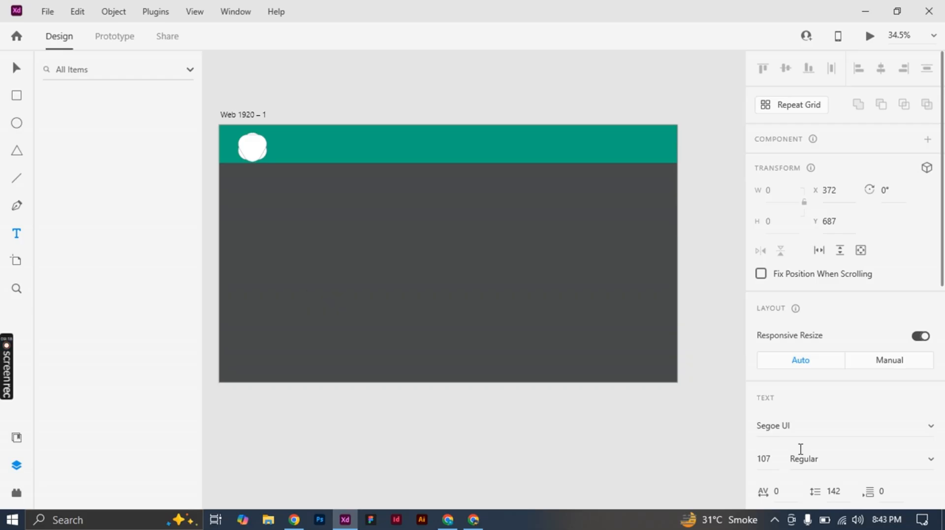
{"action": "scroll", "coordinate": [800, 450], "scroll_direction": "down", "scroll_amount": 8}
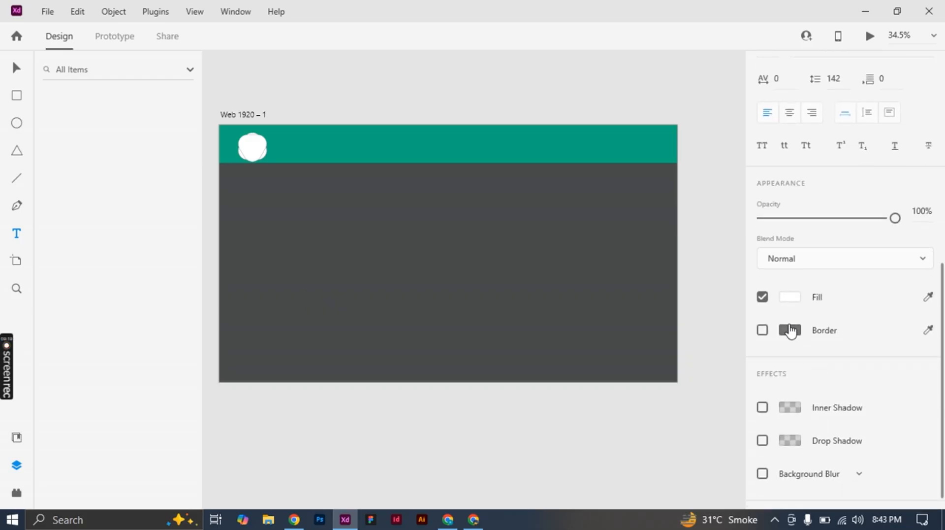
{"action": "left_click", "coordinate": [789, 297]}
{"action": "left_click", "coordinate": [692, 242]}
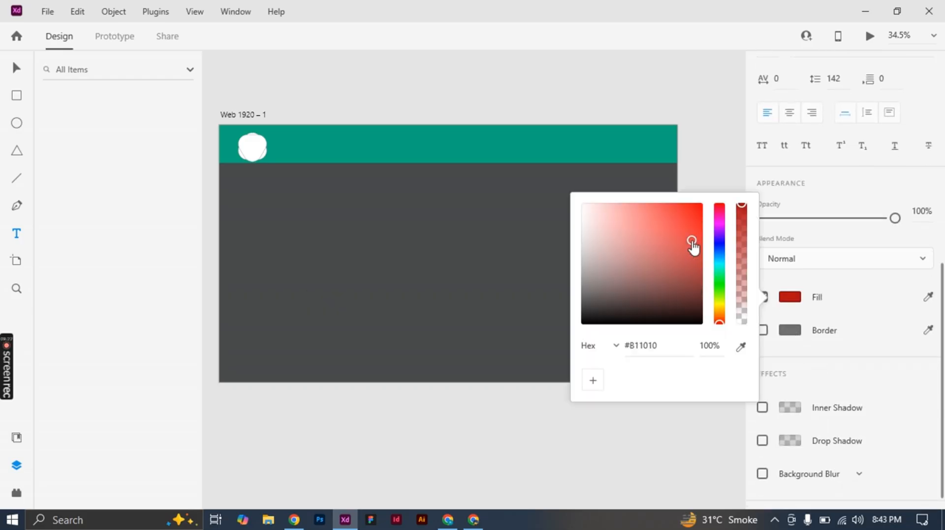
{"action": "left_click", "coordinate": [712, 142]}
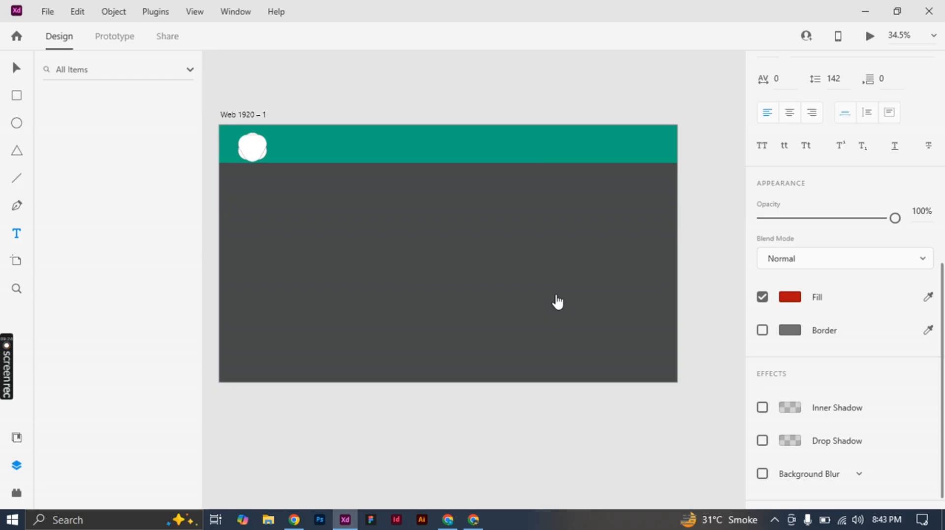
{"action": "left_click", "coordinate": [11, 72]}
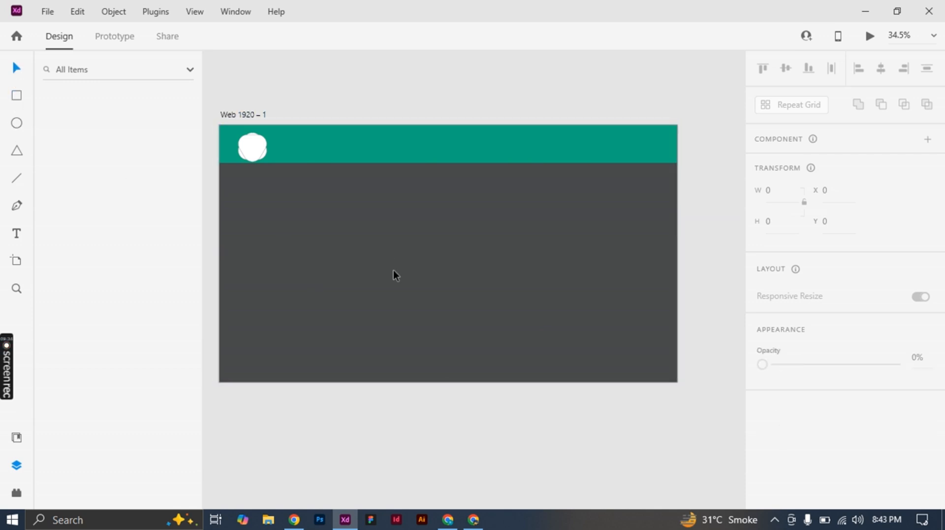
Change the fill of the Web 1920 artboard to a muted slate grey.
{"action": "left_click", "coordinate": [245, 118]}
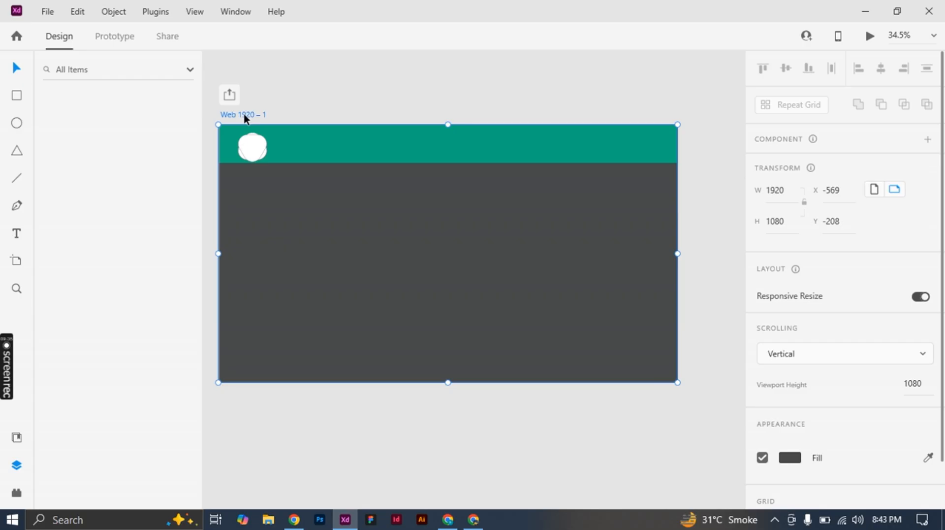
{"action": "left_click", "coordinate": [791, 459]}
{"action": "left_click_drag", "start_coordinate": [692, 368], "coordinate": [599, 390]}
{"action": "left_click", "coordinate": [698, 210]}
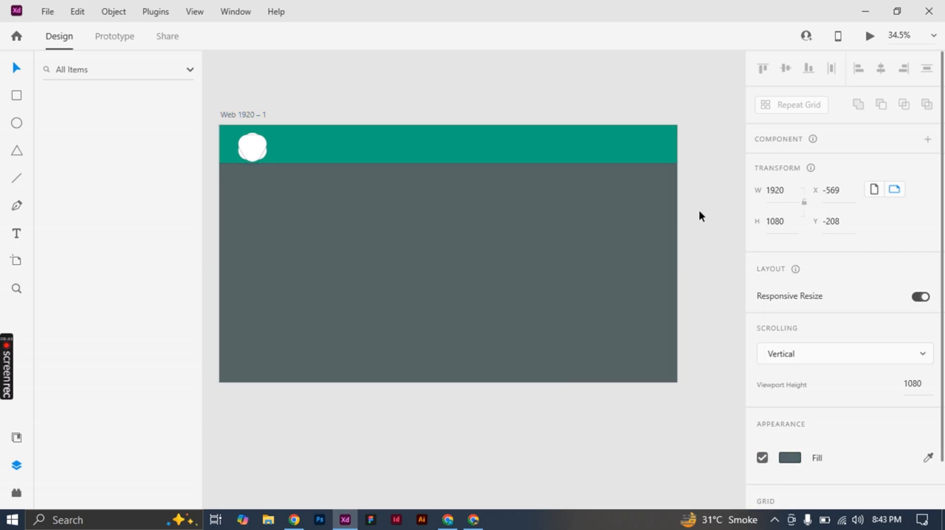
{"action": "left_click", "coordinate": [698, 211]}
Try to recolour the small "Menu" text on the dark area from its fill setting, picking red shades and white #FFFFFF.
{"action": "left_click", "coordinate": [15, 235]}
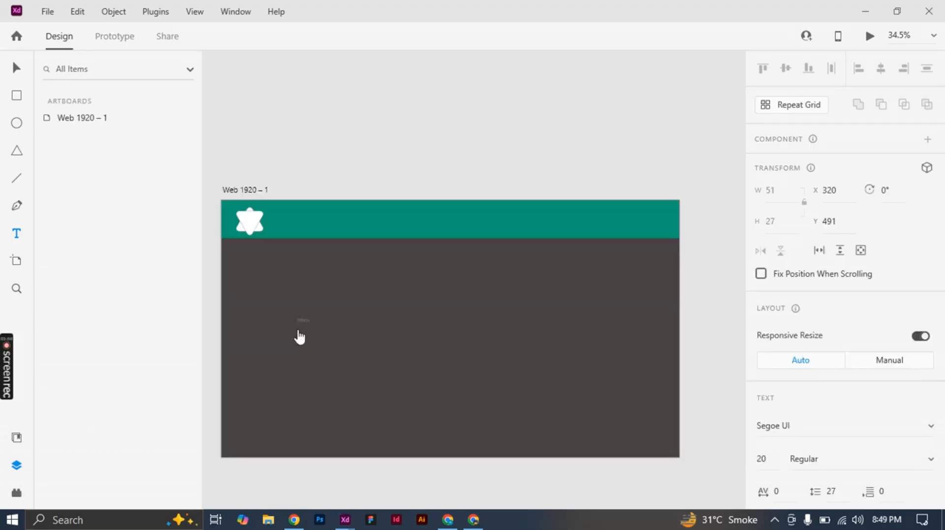
{"action": "scroll", "coordinate": [815, 388], "scroll_direction": "down", "scroll_amount": 8}
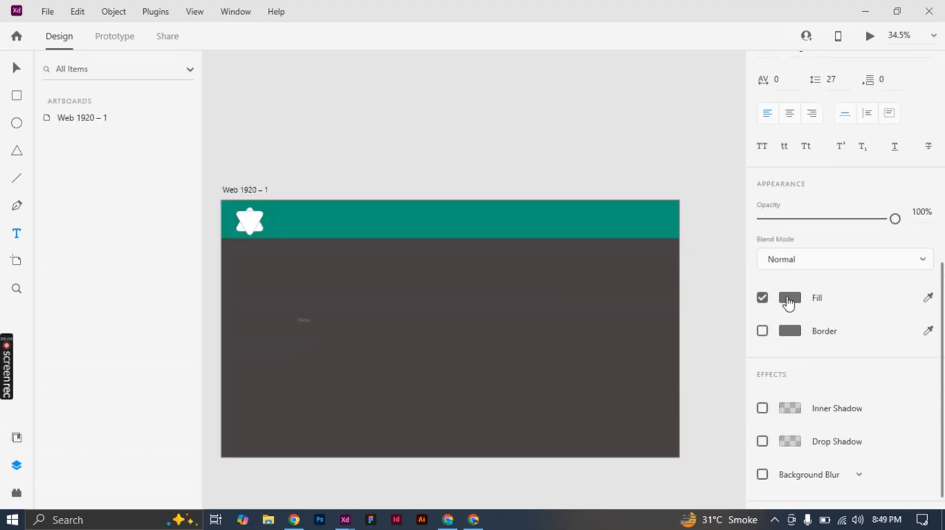
{"action": "left_click", "coordinate": [789, 299]}
{"action": "left_click_drag", "start_coordinate": [690, 272], "coordinate": [694, 257]}
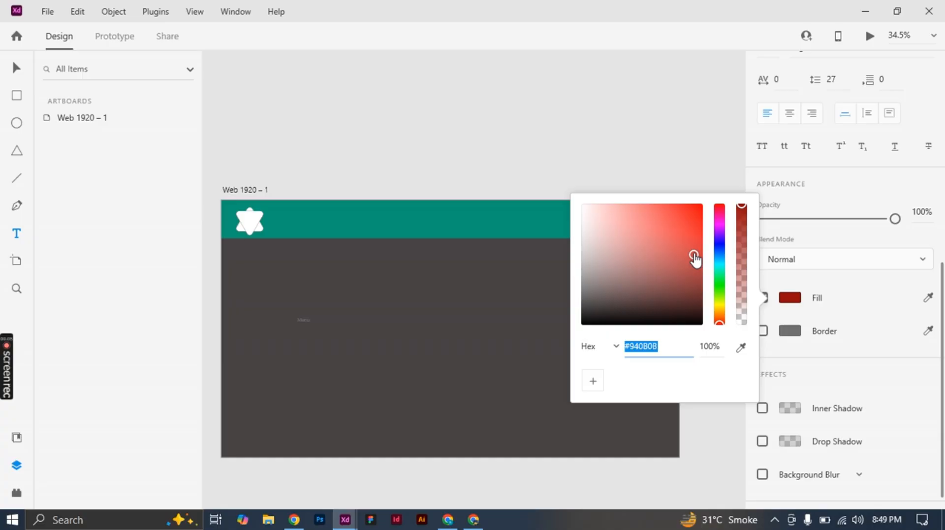
{"action": "left_click", "coordinate": [578, 204]}
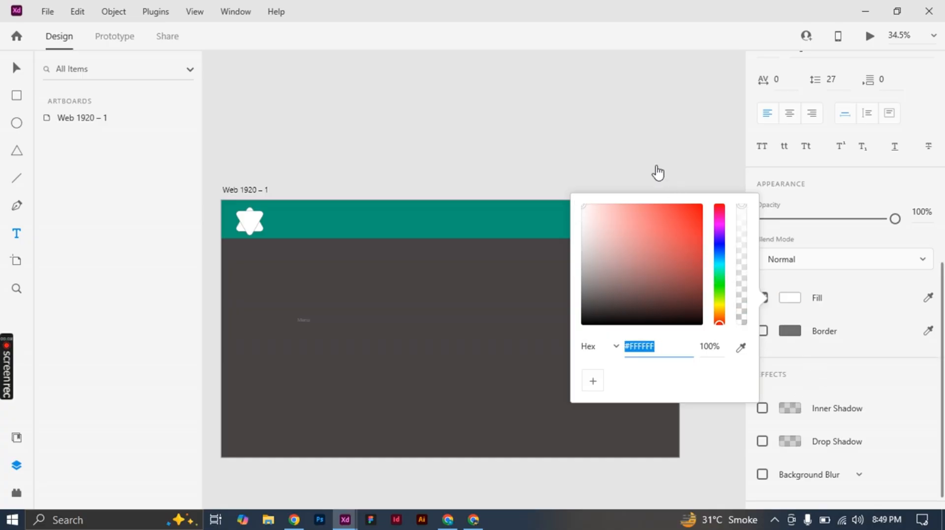
Select the characters of the "Menu" text and set their fill to white #FFFFFF.
{"action": "left_click", "coordinate": [305, 321]}
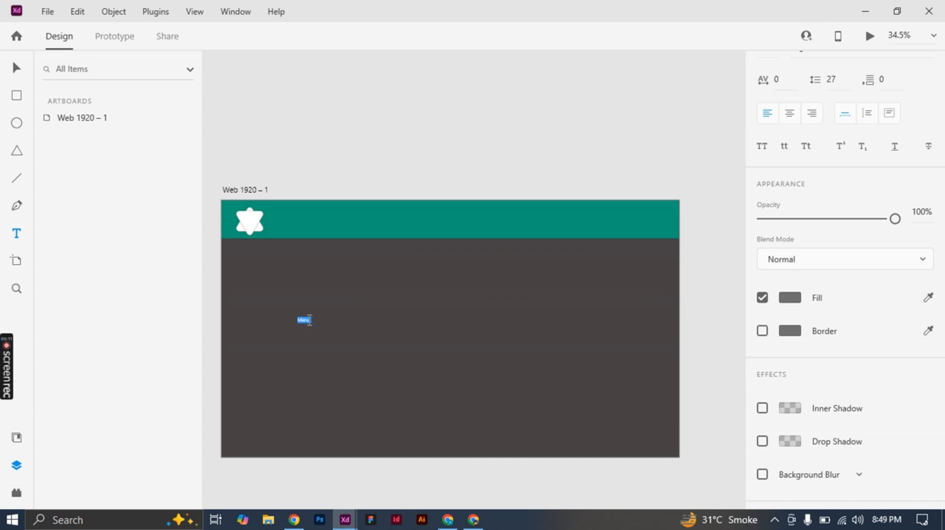
{"action": "left_click", "coordinate": [790, 297]}
{"action": "left_click", "coordinate": [587, 241]}
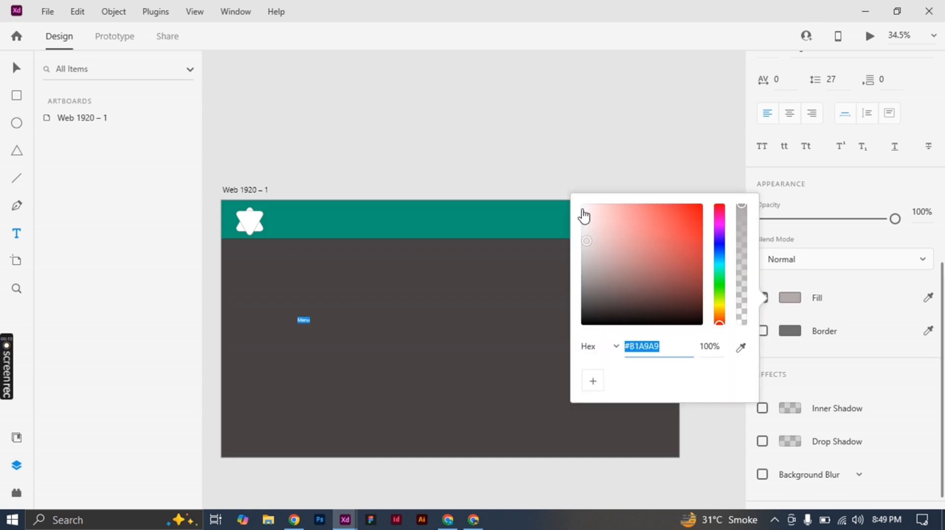
{"action": "left_click_drag", "start_coordinate": [583, 211], "coordinate": [580, 201]}
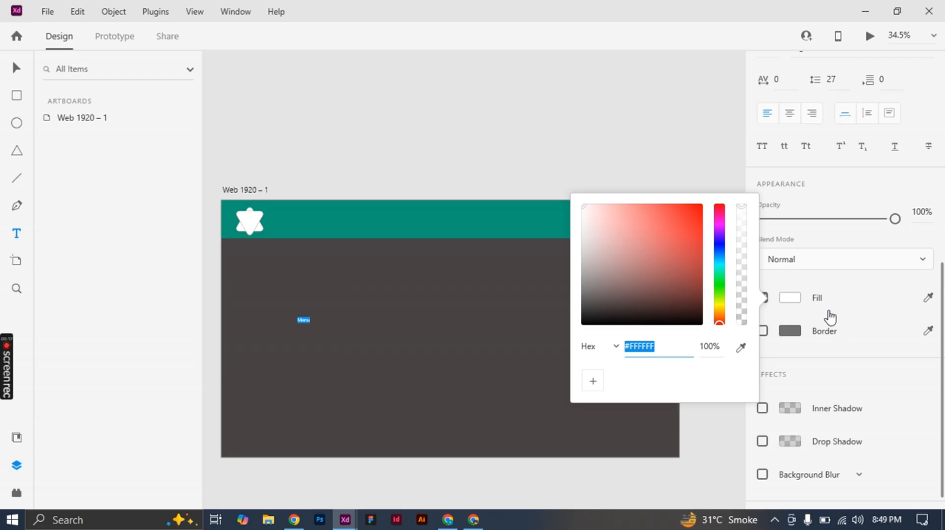
{"action": "left_click", "coordinate": [795, 307]}
Set the "Menu" text's size to 40, and place it at the teal header's right end, scaled up to size 56.
{"action": "scroll", "coordinate": [787, 302], "scroll_direction": "up", "scroll_amount": 3}
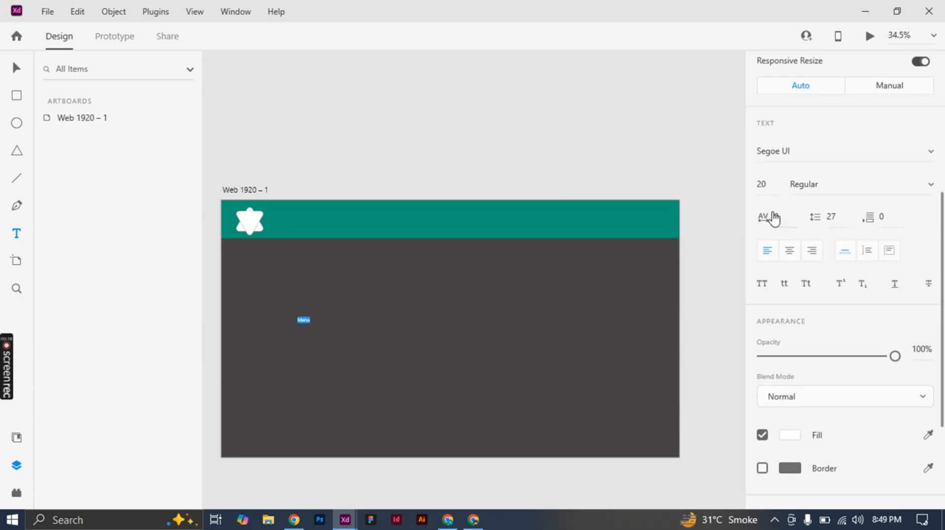
{"action": "left_click", "coordinate": [766, 186]}
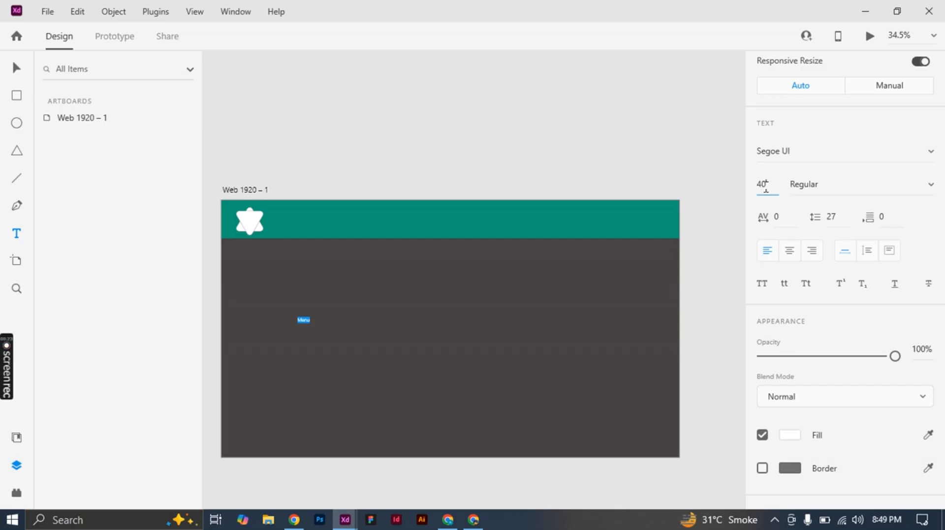
{"action": "key", "text": "Return"}
{"action": "left_click", "coordinate": [16, 68]}
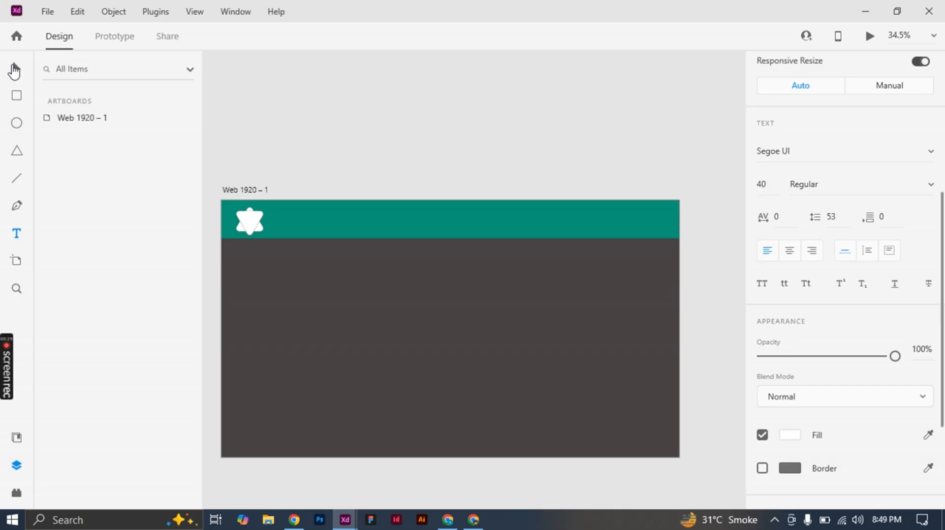
{"action": "left_click_drag", "start_coordinate": [309, 320], "coordinate": [651, 223]}
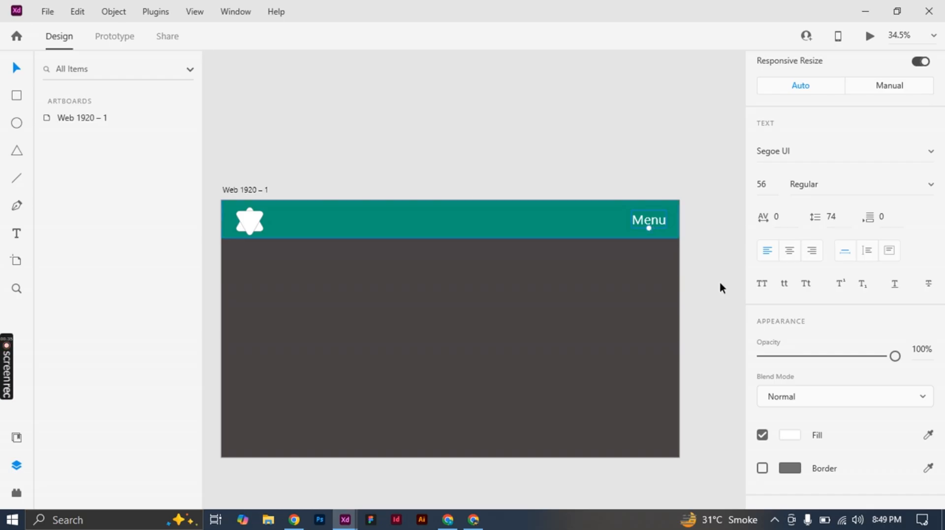
Set the font weight of the "Menu" text in the header to Bold.
{"action": "scroll", "coordinate": [791, 344], "scroll_direction": "down", "scroll_amount": 3}
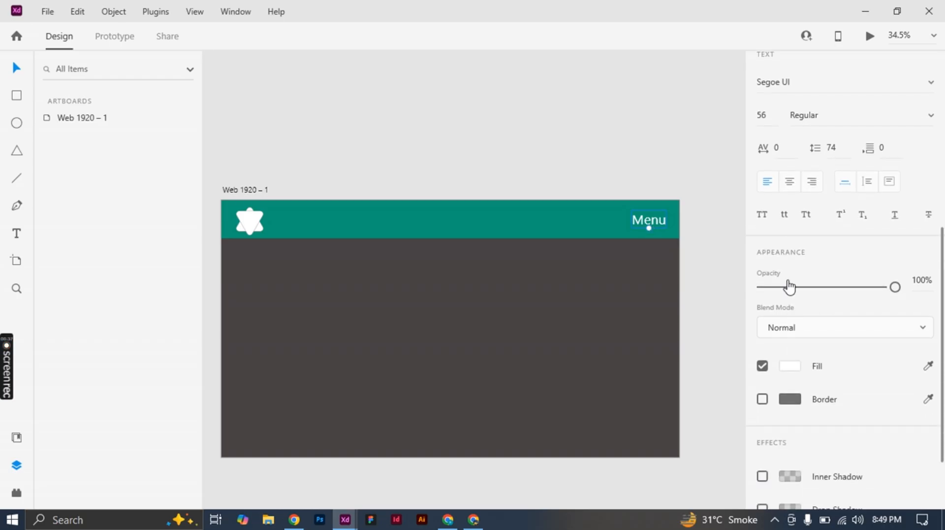
{"action": "scroll", "coordinate": [788, 285], "scroll_direction": "down", "scroll_amount": 2}
{"action": "scroll", "coordinate": [788, 284], "scroll_direction": "up", "scroll_amount": 6}
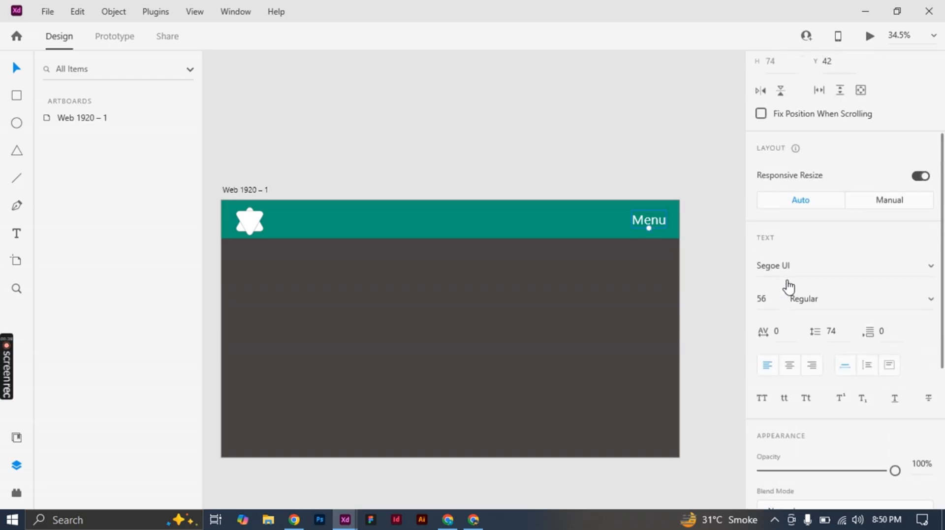
{"action": "left_click", "coordinate": [817, 300]}
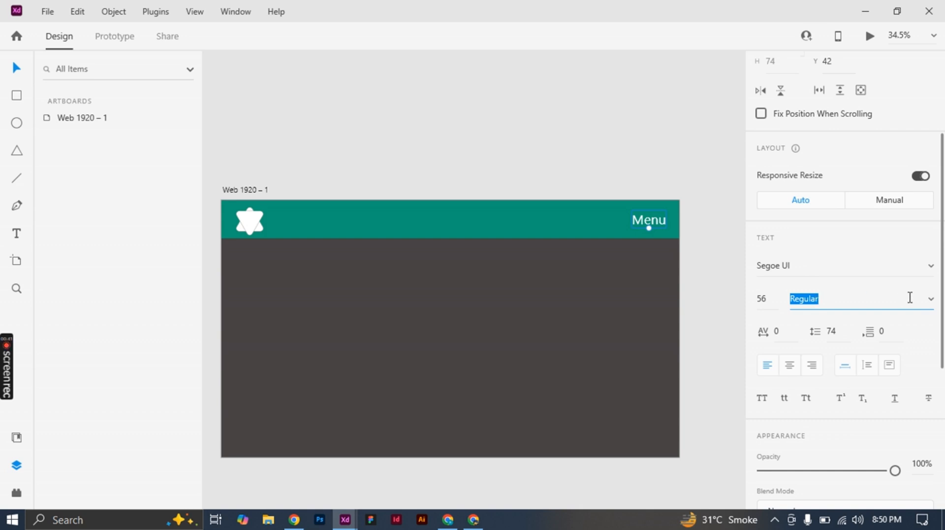
{"action": "left_click", "coordinate": [932, 300]}
{"action": "left_click", "coordinate": [813, 360]}
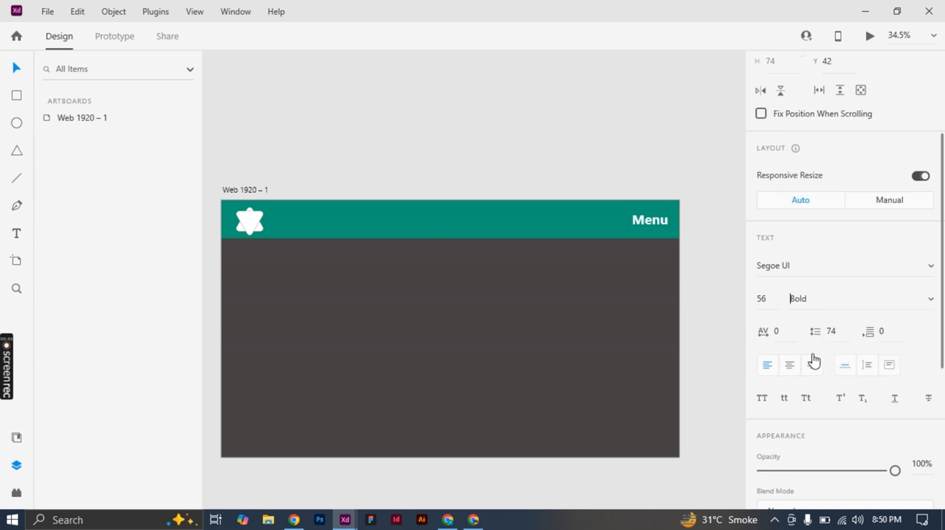
{"action": "left_click", "coordinate": [706, 305]}
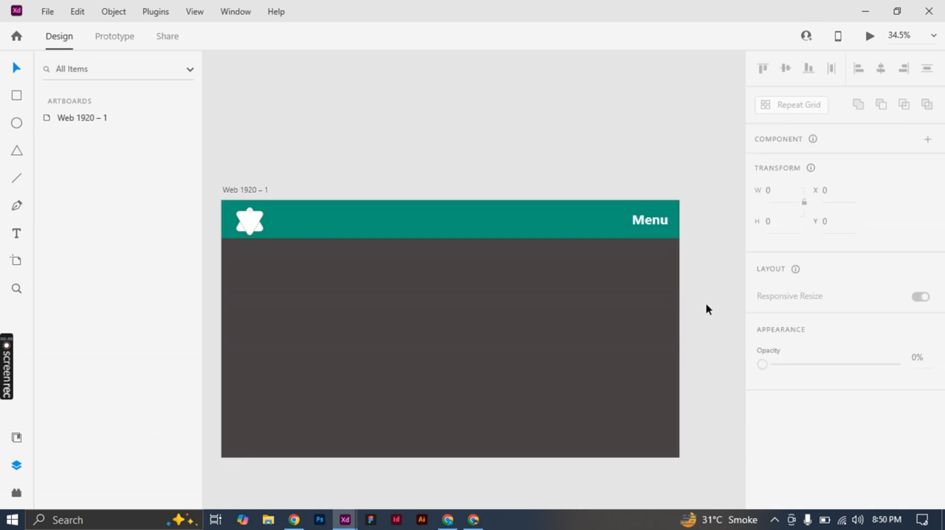
{"action": "scroll", "coordinate": [705, 310], "scroll_direction": "down", "scroll_amount": 3}
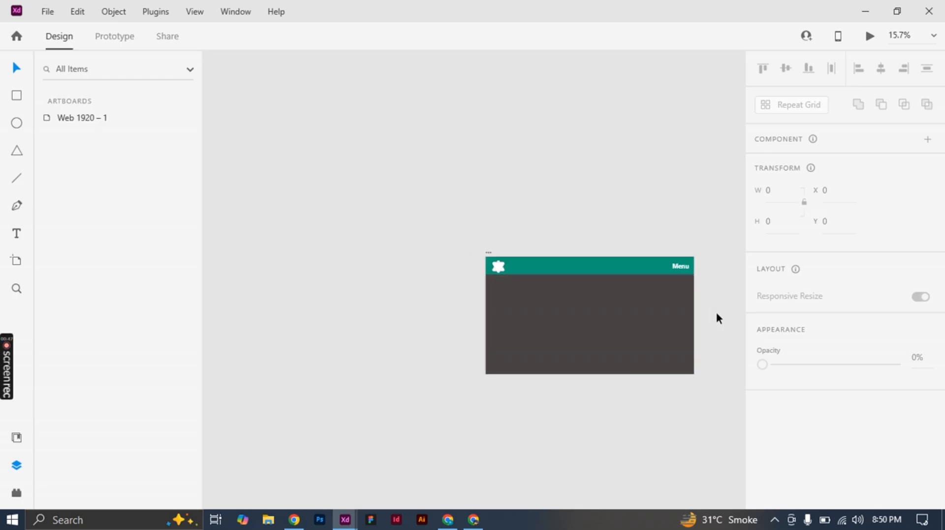
{"action": "left_click_drag", "start_coordinate": [716, 314], "coordinate": [518, 295]}
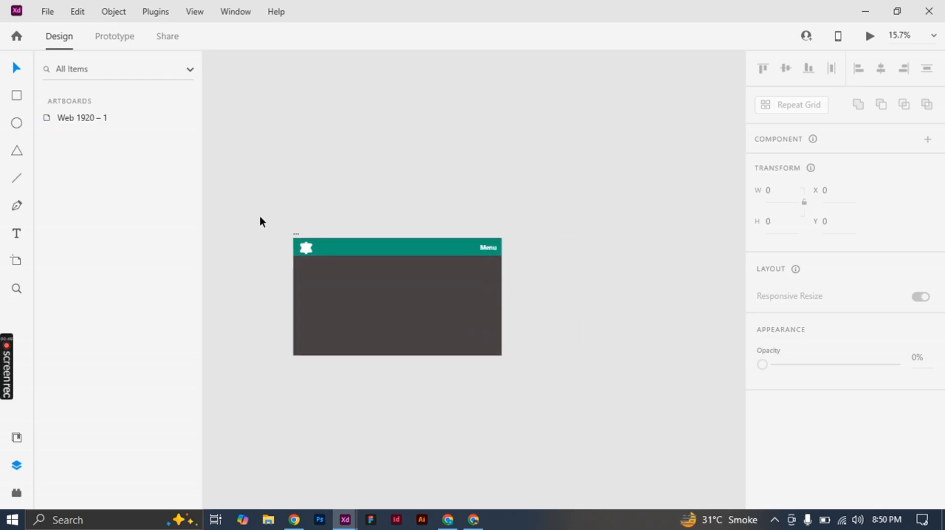
{"action": "scroll", "coordinate": [297, 237], "scroll_direction": "up", "scroll_amount": 3}
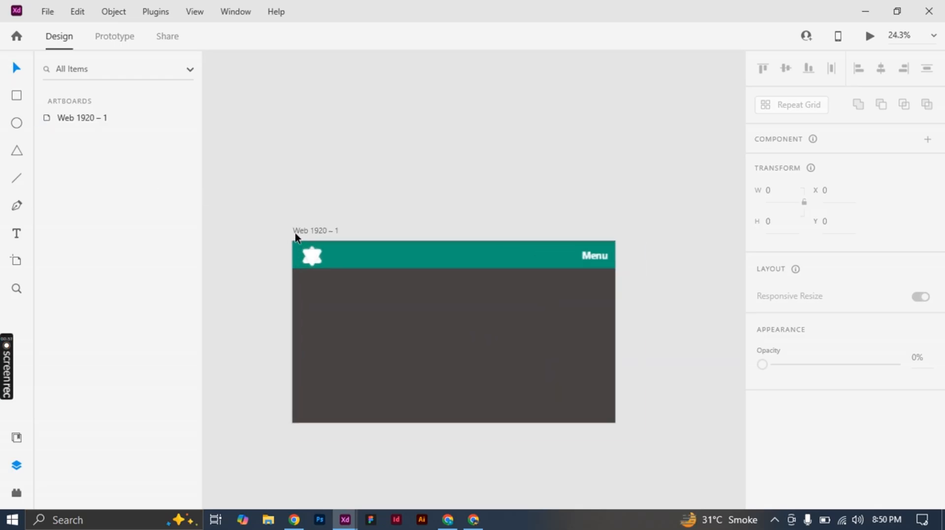
{"action": "left_click", "coordinate": [300, 235]}
{"action": "left_click_drag", "start_coordinate": [448, 217], "coordinate": [325, 158]}
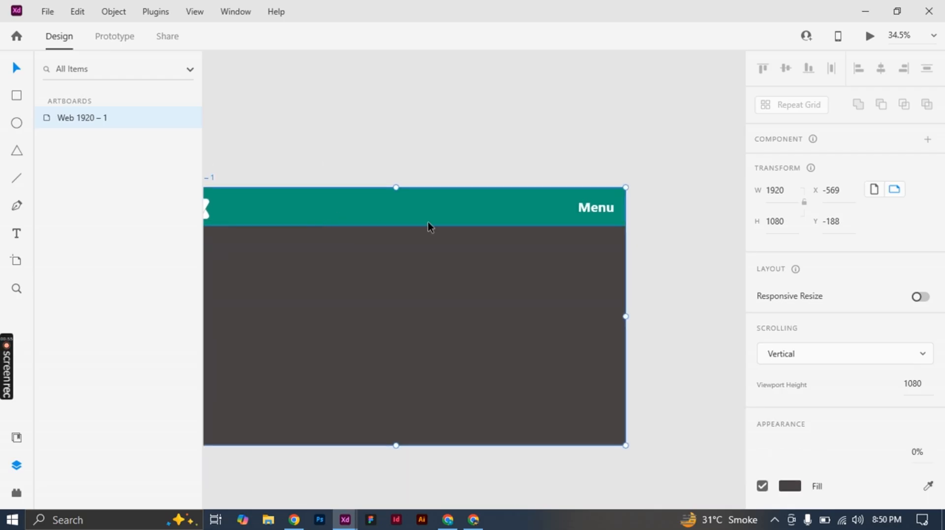
{"action": "left_click_drag", "start_coordinate": [431, 224], "coordinate": [706, 248]}
{"action": "key", "text": "ctrl+z"}
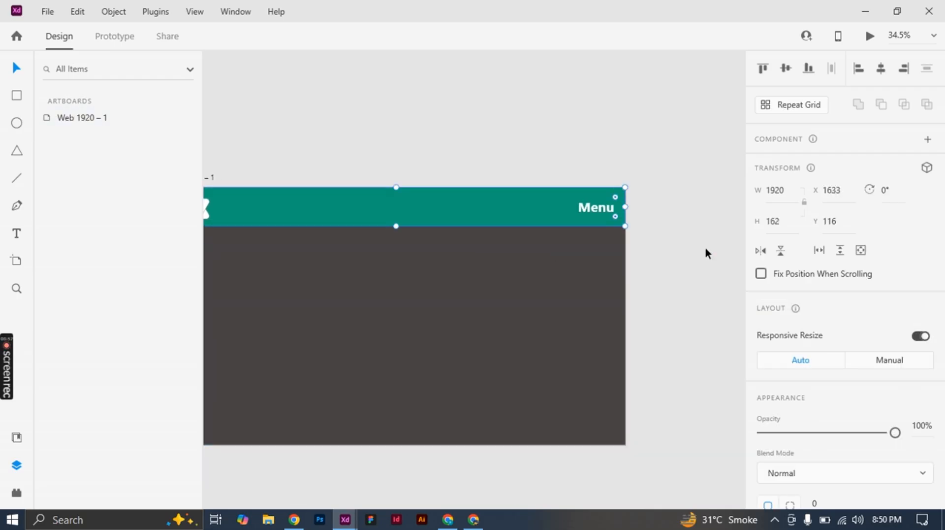
Try to place a copy of the Web 1920 – 1 artboard beside the original.
{"action": "scroll", "coordinate": [705, 276], "scroll_direction": "down", "scroll_amount": 3}
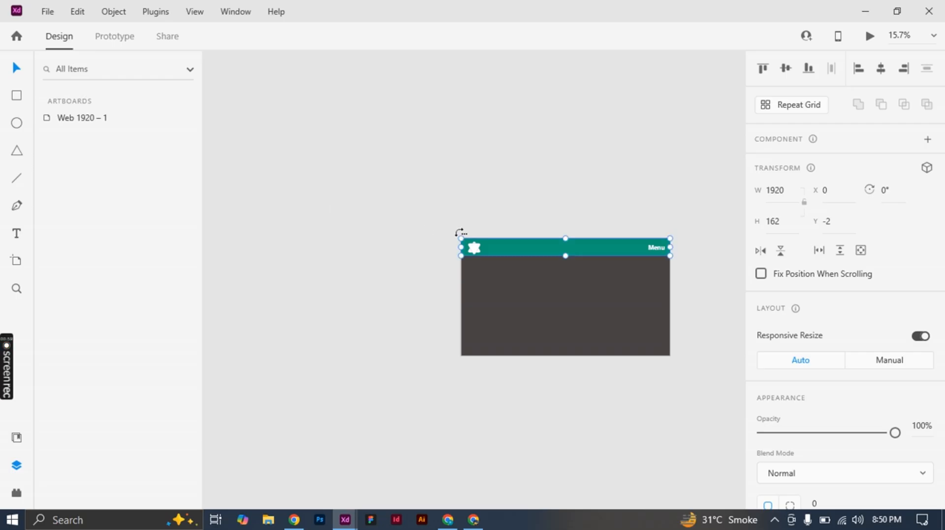
{"action": "left_click", "coordinate": [465, 235]}
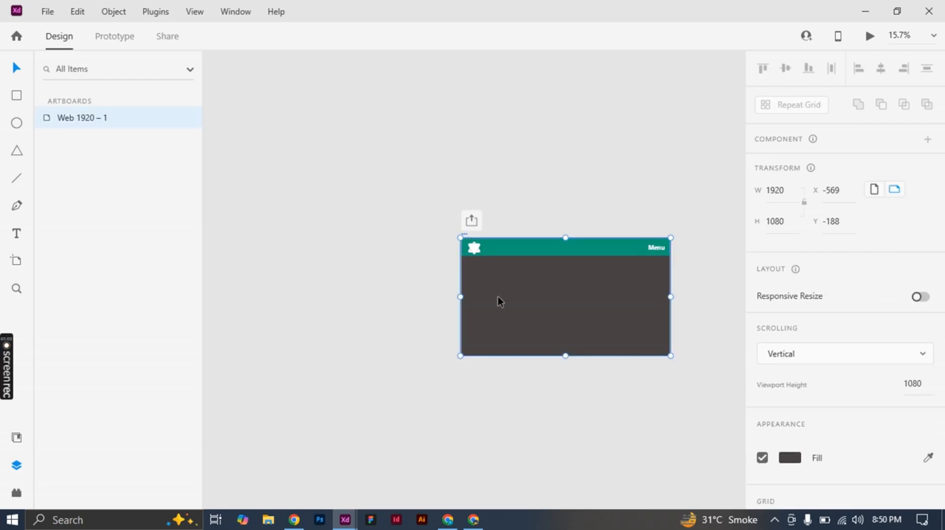
{"action": "left_click_drag", "start_coordinate": [503, 306], "coordinate": [637, 307]}
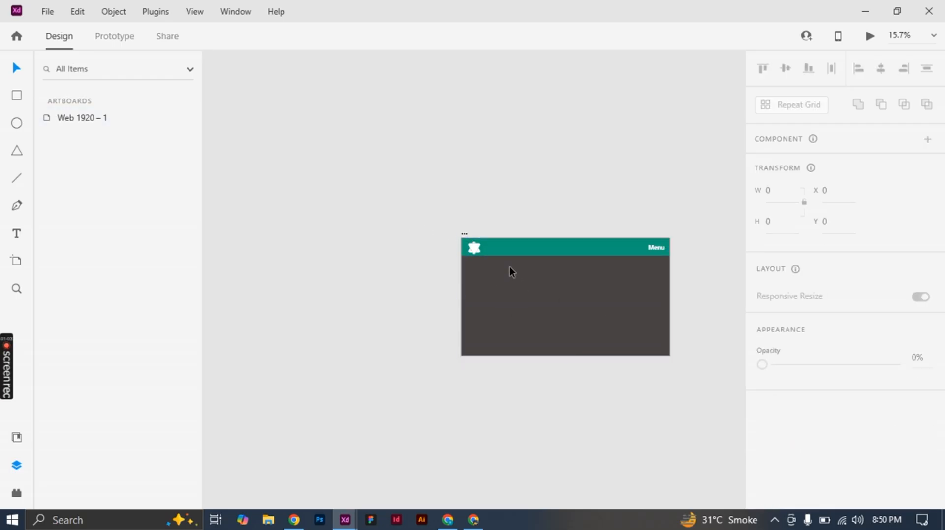
{"action": "left_click_drag", "start_coordinate": [548, 279], "coordinate": [335, 270]}
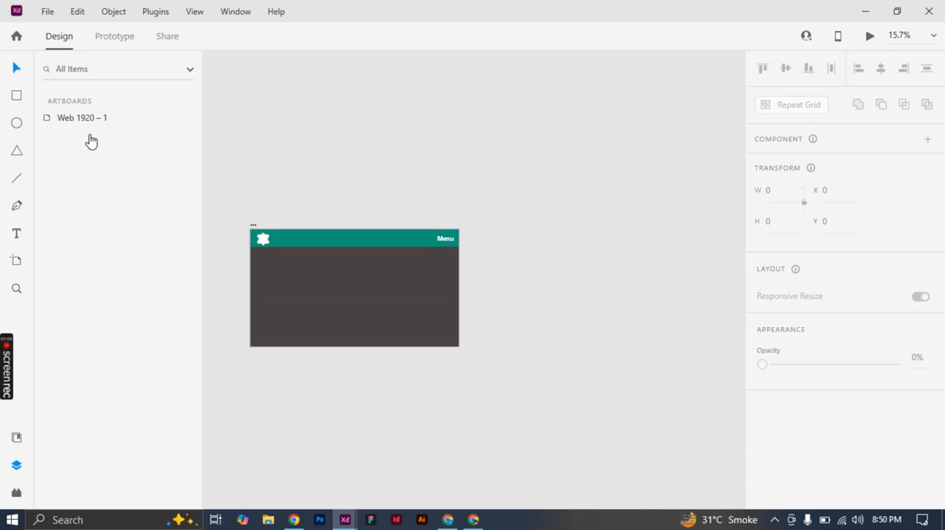
{"action": "left_click", "coordinate": [253, 225]}
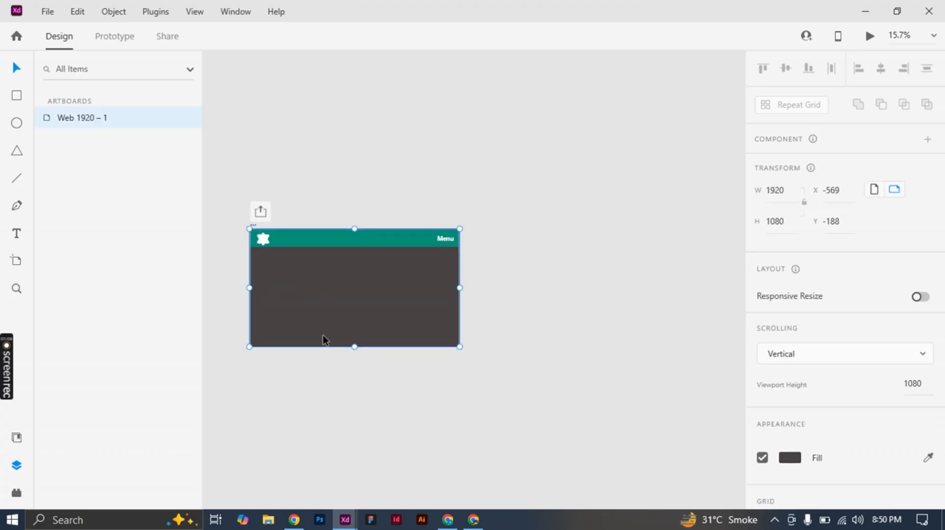
{"action": "key", "text": "l"}
{"action": "left_click_drag", "start_coordinate": [424, 320], "coordinate": [461, 320]}
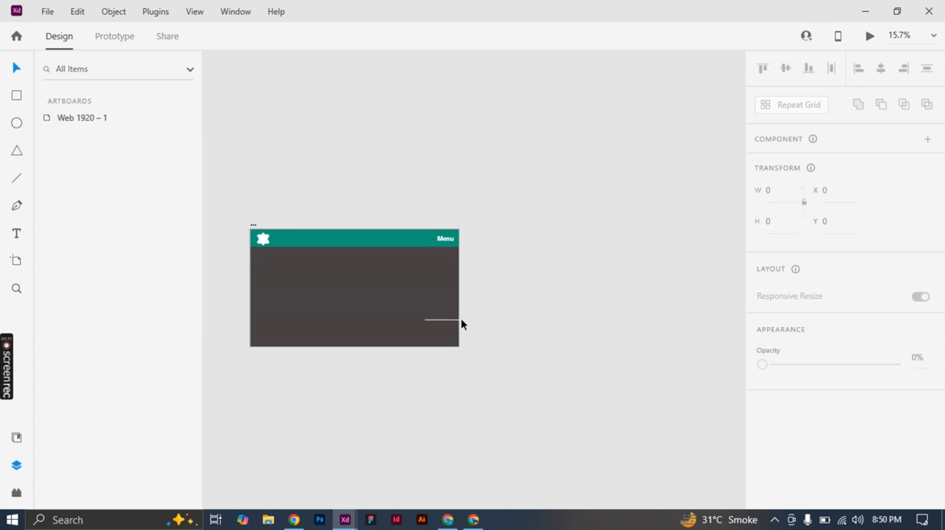
{"action": "right_click", "coordinate": [334, 301]}
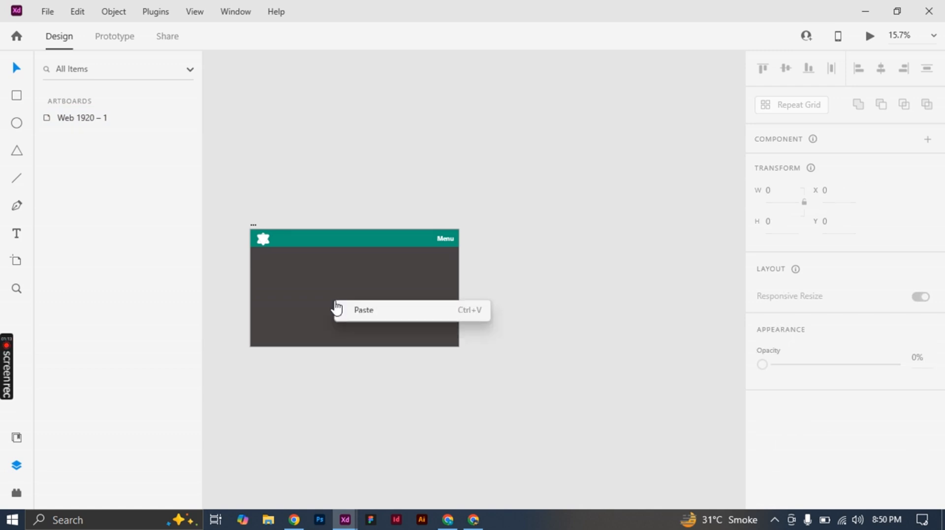
{"action": "left_click", "coordinate": [359, 314]}
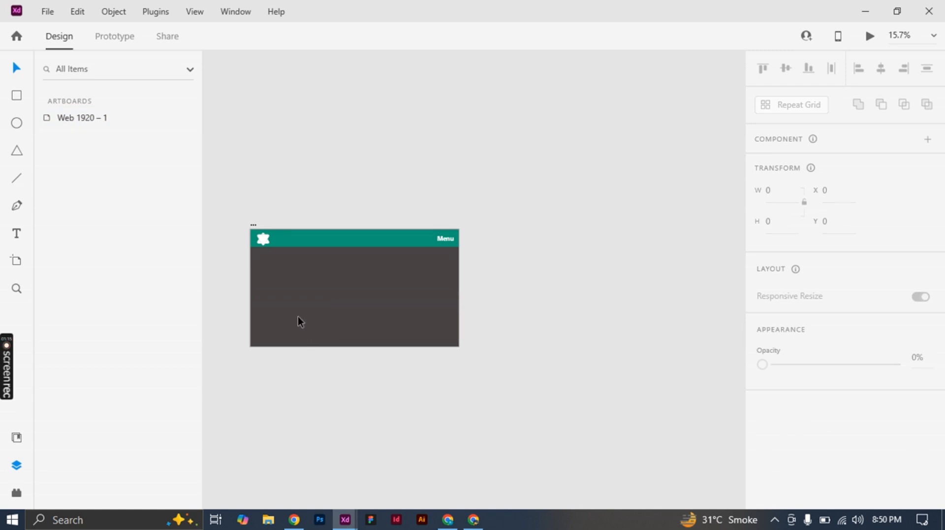
Copy the Web 1920 – 1 artboard, paste the duplicate next to the original, and dismiss the productivity tip.
{"action": "left_click", "coordinate": [254, 225]}
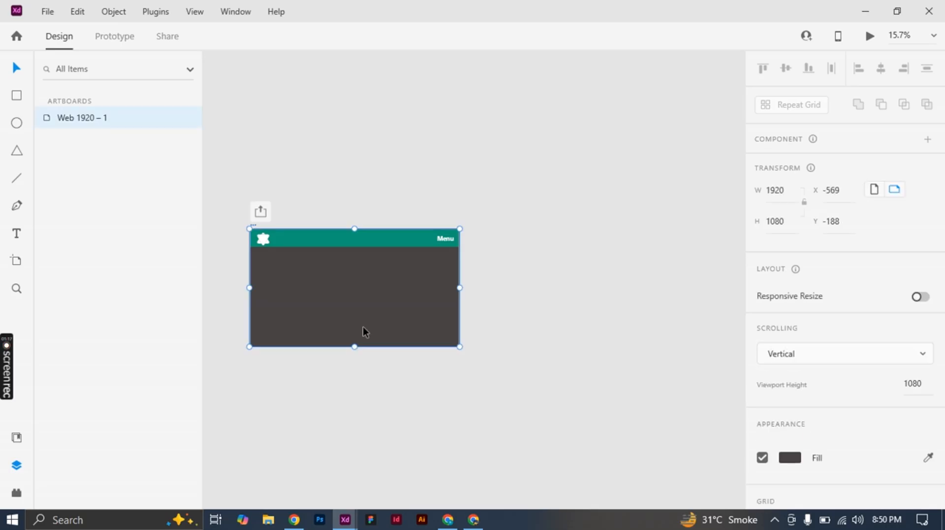
{"action": "left_click", "coordinate": [496, 315]}
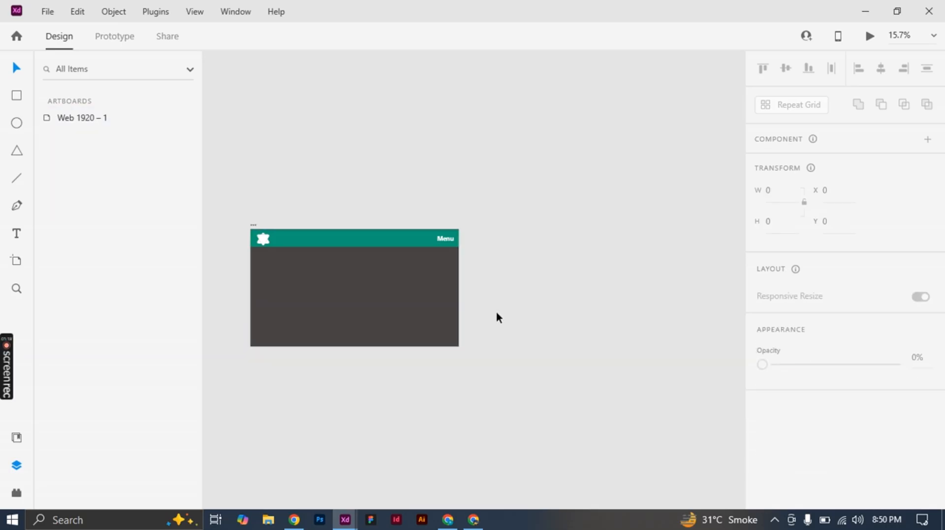
{"action": "key", "text": "ctrl+v"}
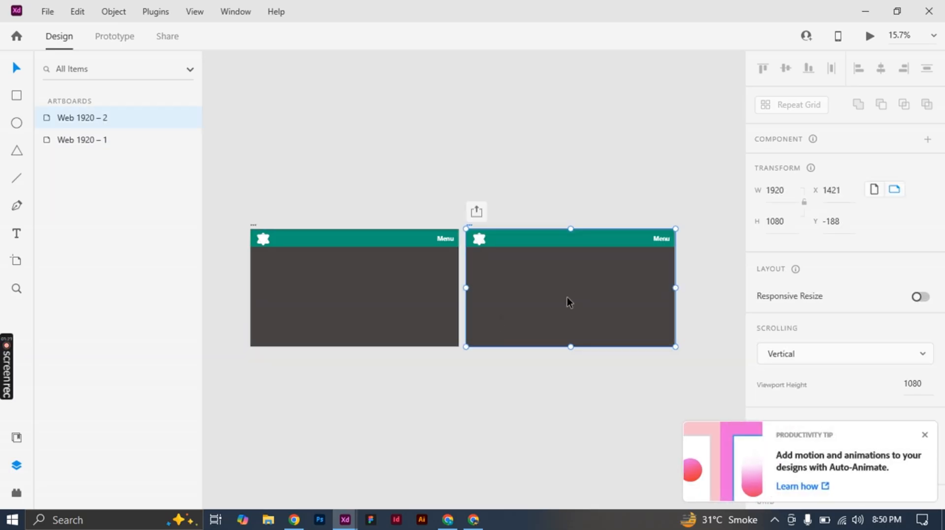
{"action": "left_click", "coordinate": [925, 434]}
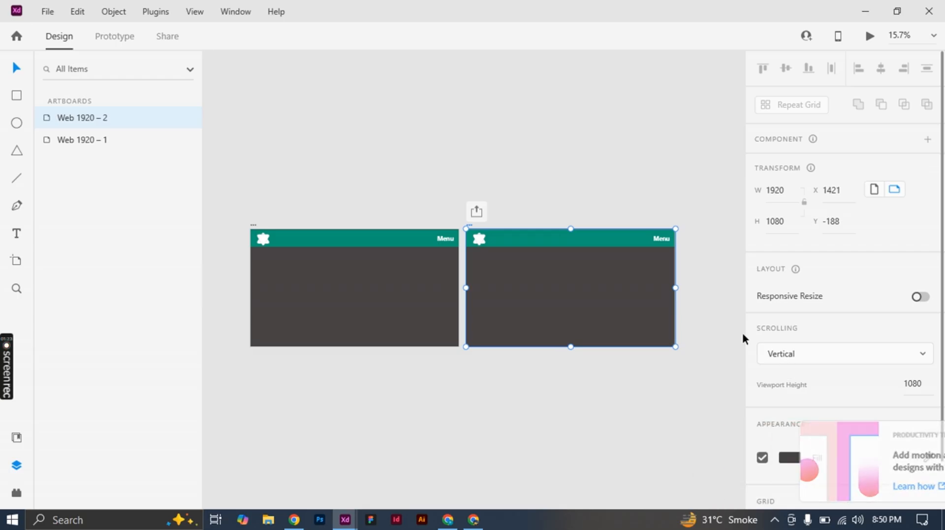
Narrow the duplicated artboard slightly, to about 1905 px wide.
{"action": "mouse_move", "coordinate": [674, 289]}
{"action": "left_mouse_down"}
{"action": "mouse_move", "coordinate": [595, 289]}
{"action": "mouse_move", "coordinate": [688, 287]}
{"action": "mouse_move", "coordinate": [671, 287]}
{"action": "left_mouse_up"}
{"action": "left_click", "coordinate": [717, 265]}
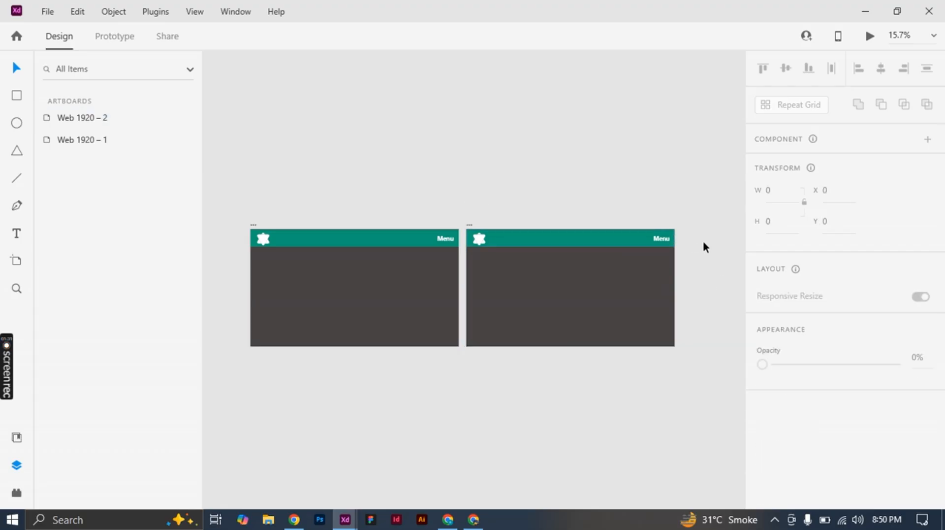
{"action": "key", "text": "ctrl+a"}
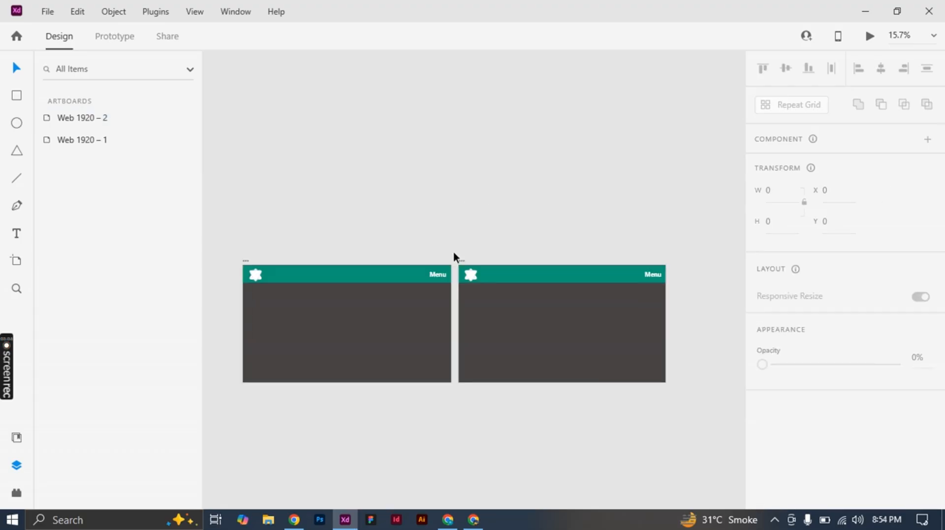
Group the teal header bar, logo and Menu text on the Web 1920 – 2 artboard.
{"action": "left_click", "coordinate": [586, 276]}
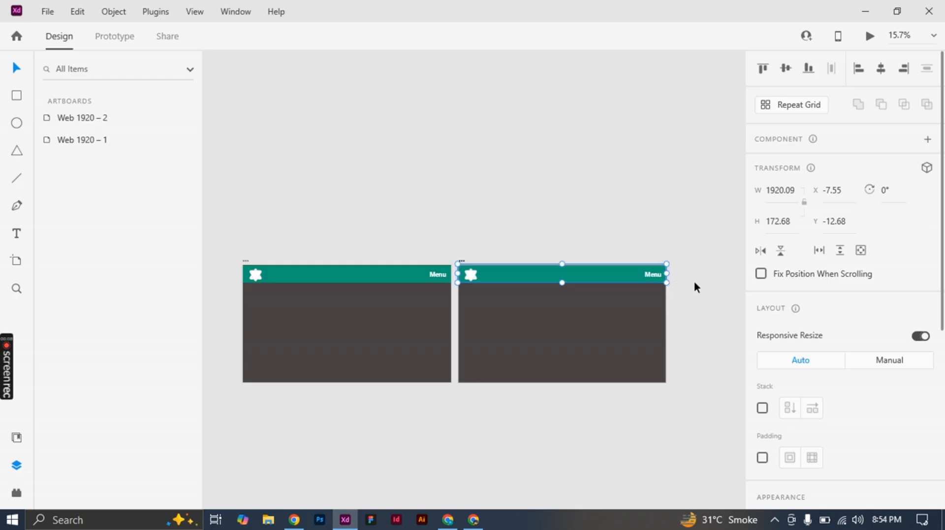
{"action": "right_click", "coordinate": [599, 273]}
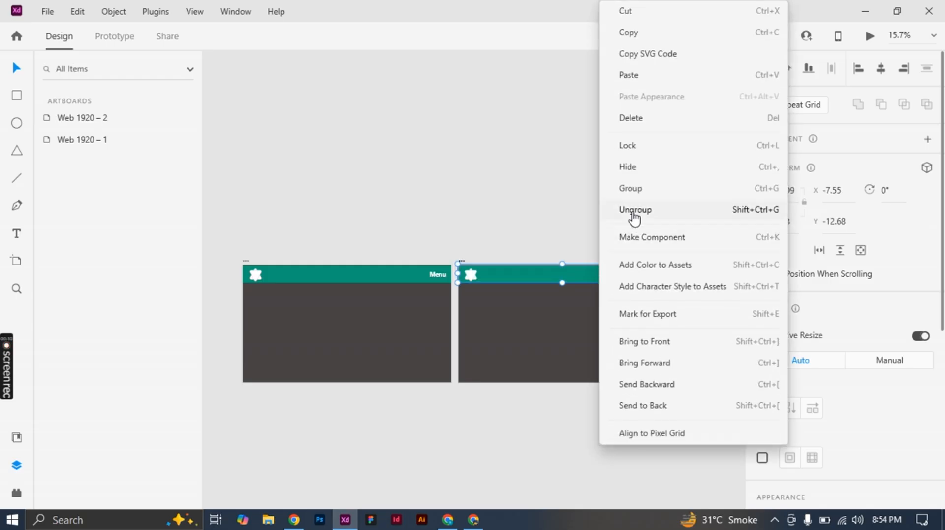
{"action": "left_click", "coordinate": [632, 189]}
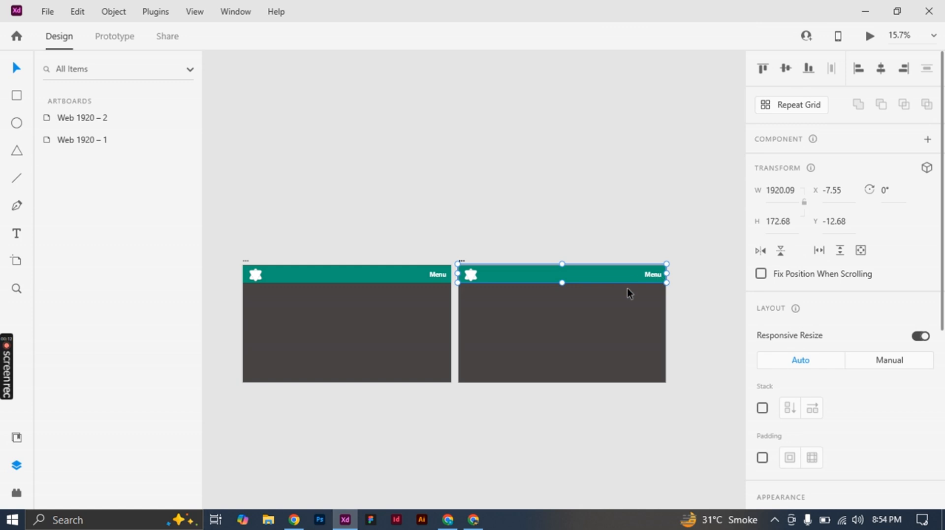
Test the header's responsive behaviour by narrowing the Web 1920 – 2 artboard to about 694 px wide.
{"action": "left_click", "coordinate": [462, 262]}
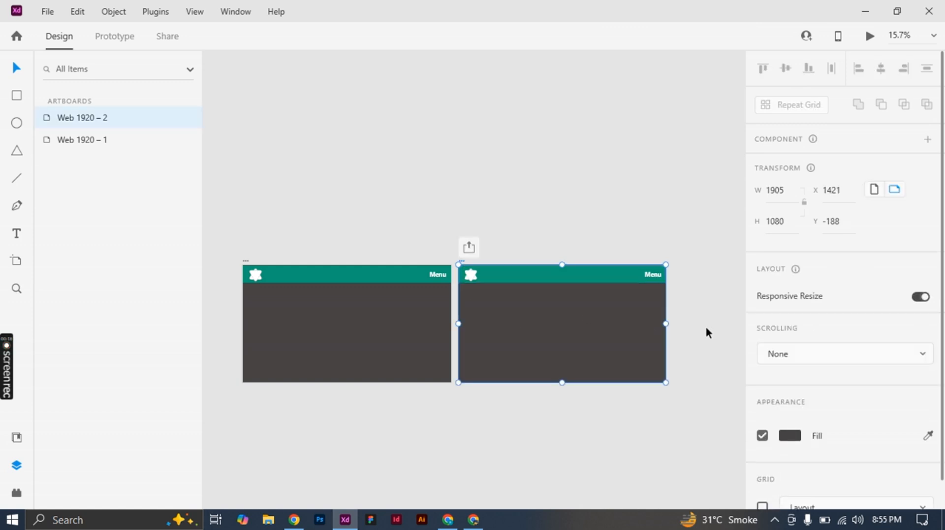
{"action": "left_click_drag", "start_coordinate": [666, 323], "coordinate": [534, 325]}
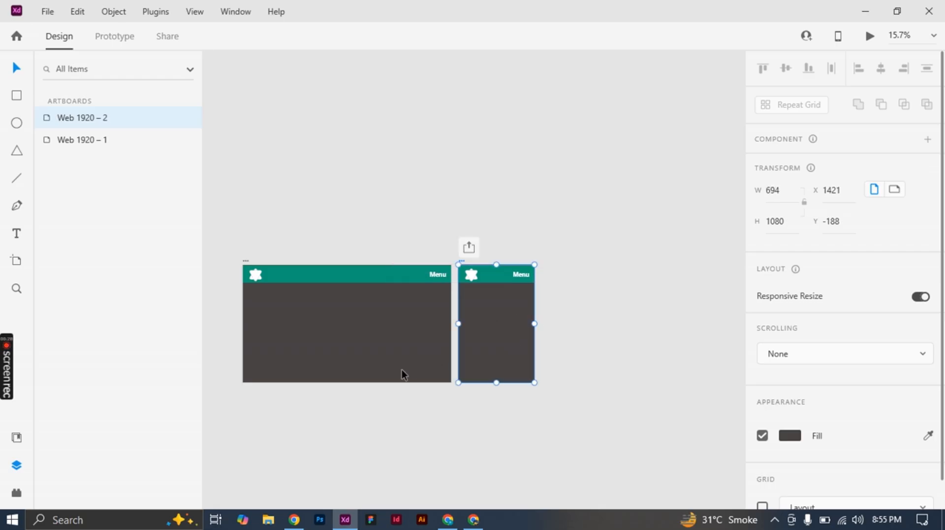
Draw a white square about 235 px wide below the header on Web 1920 – 1 and copy it into an evenly spaced row of five.
{"action": "scroll", "coordinate": [371, 332], "scroll_direction": "down", "scroll_amount": 2}
{"action": "scroll", "coordinate": [369, 307], "scroll_direction": "left", "scroll_amount": 2}
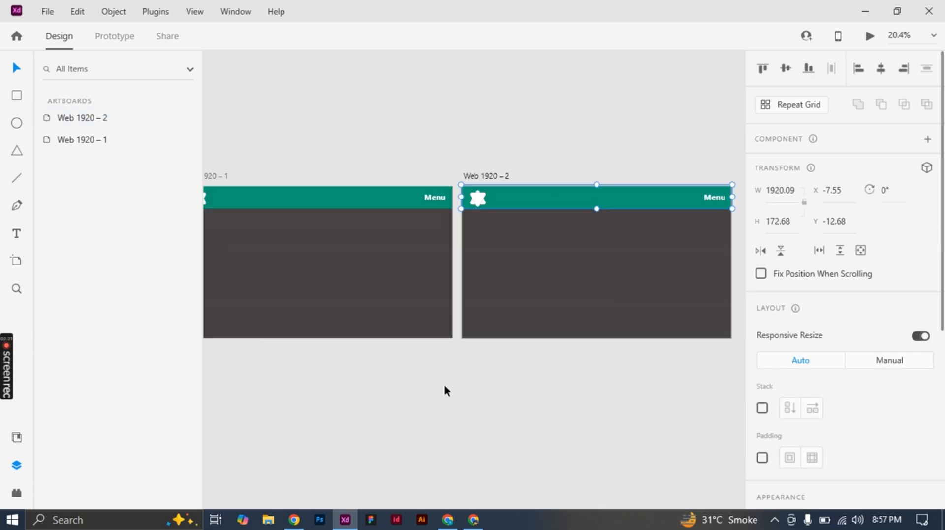
{"action": "scroll", "coordinate": [444, 382], "scroll_direction": "down", "scroll_amount": 2}
{"action": "scroll", "coordinate": [439, 391], "scroll_direction": "down", "scroll_amount": 1}
{"action": "scroll", "coordinate": [440, 391], "scroll_direction": "left", "scroll_amount": 1}
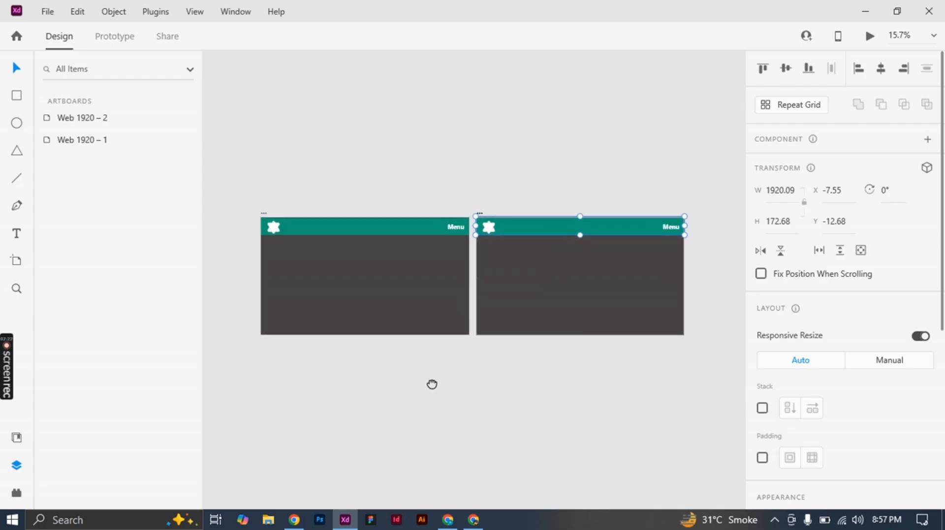
{"action": "left_click", "coordinate": [439, 415]}
{"action": "left_click", "coordinate": [16, 98]}
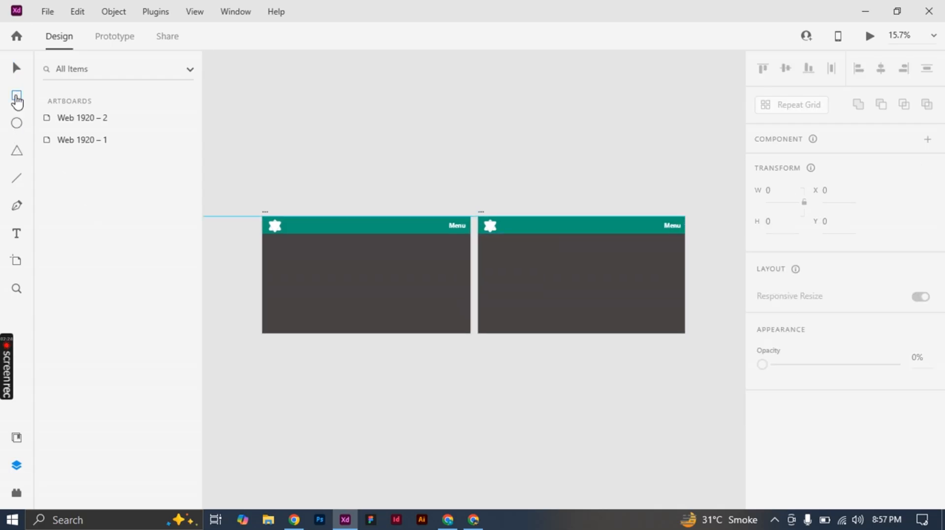
{"action": "left_click_drag", "start_coordinate": [276, 253], "coordinate": [313, 276]}
{"action": "scroll", "coordinate": [290, 271], "scroll_direction": "up", "scroll_amount": 4}
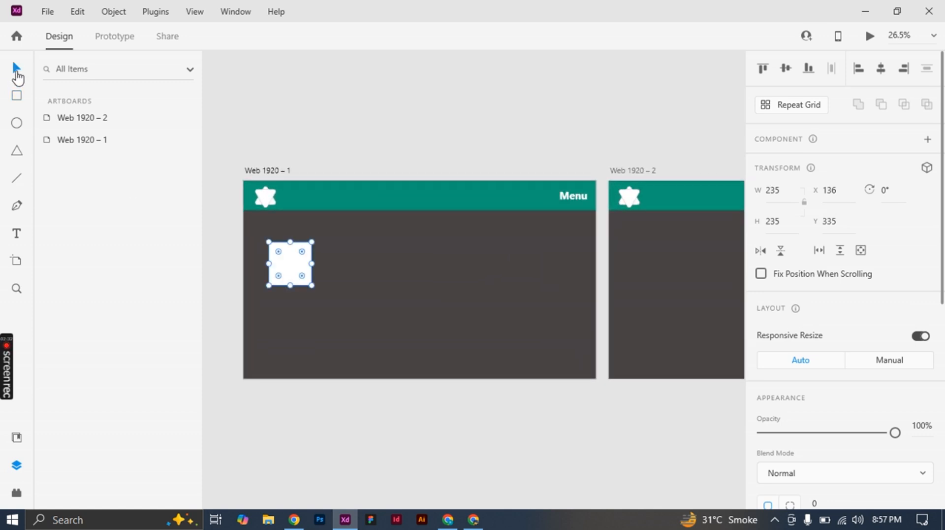
{"action": "left_click_drag", "start_coordinate": [284, 265], "coordinate": [517, 268]}
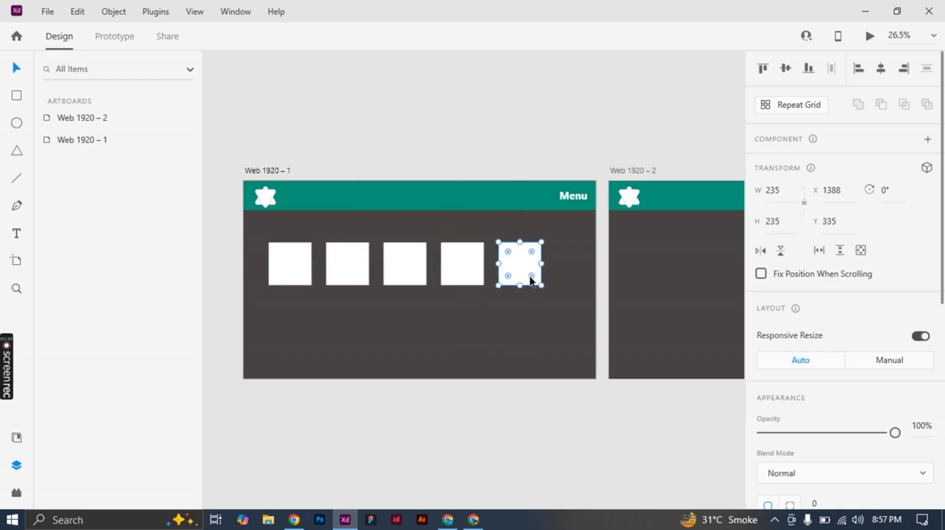
Select all five white squares and place a copy of the row below the header on the Web 1920 – 2 artboard.
{"action": "left_click_drag", "start_coordinate": [567, 294], "coordinate": [294, 256]}
{"action": "scroll", "coordinate": [409, 330], "scroll_direction": "down", "scroll_amount": 5}
{"action": "scroll", "coordinate": [353, 323], "scroll_direction": "right", "scroll_amount": 3}
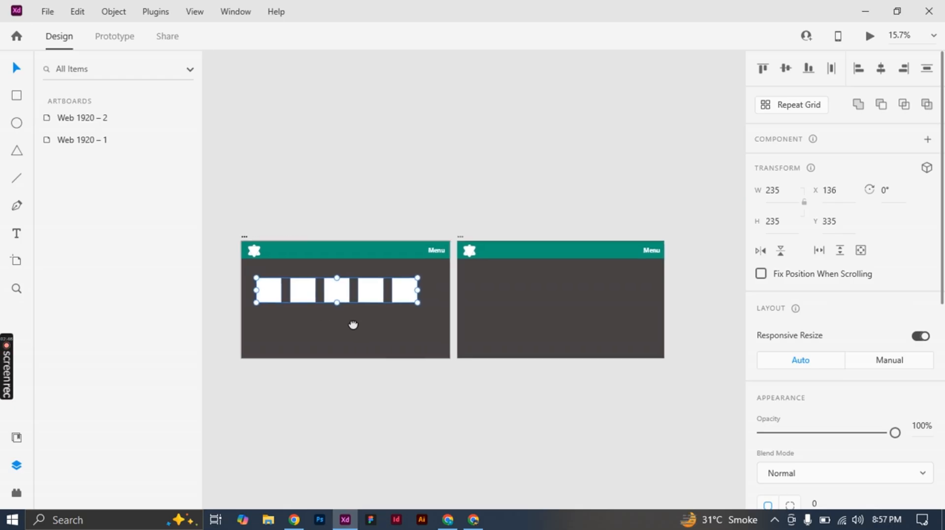
{"action": "left_click_drag", "start_coordinate": [322, 294], "coordinate": [549, 288]}
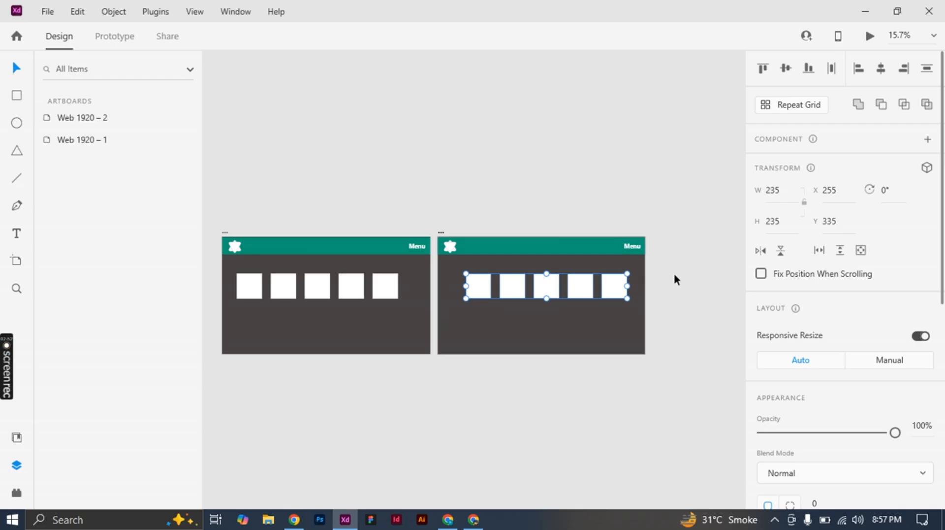
Test the row's responsive behaviour by narrowing the Web 1920 – 2 artboard to about 733 px wide.
{"action": "left_click", "coordinate": [439, 232]}
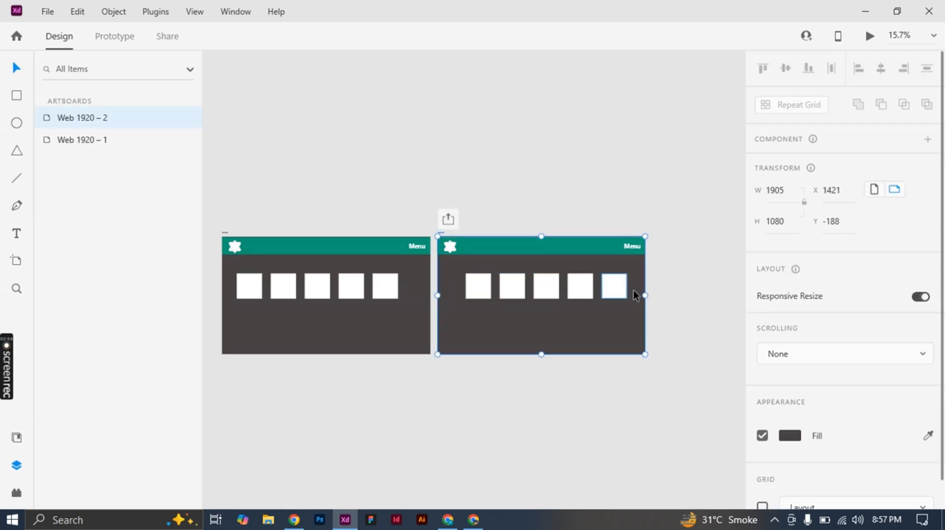
{"action": "left_click", "coordinate": [648, 297]}
{"action": "left_click", "coordinate": [616, 287]}
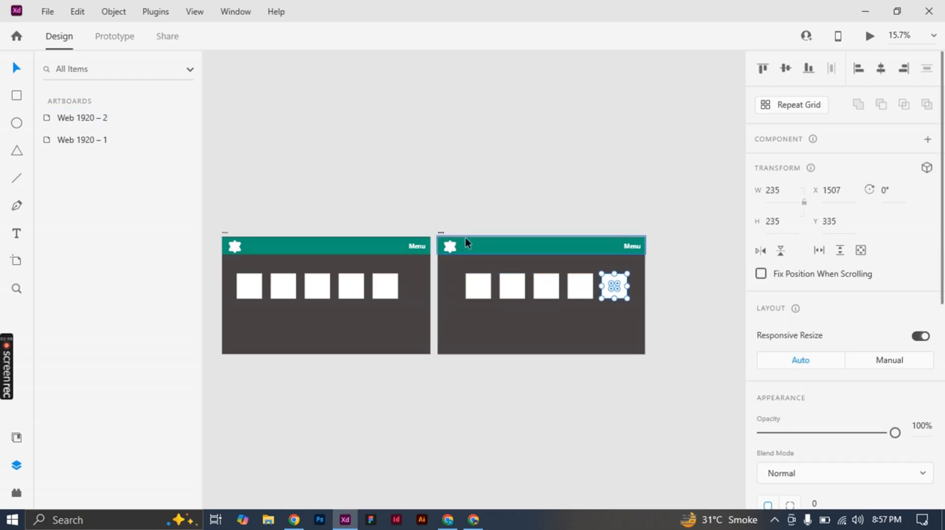
{"action": "left_click", "coordinate": [440, 232]}
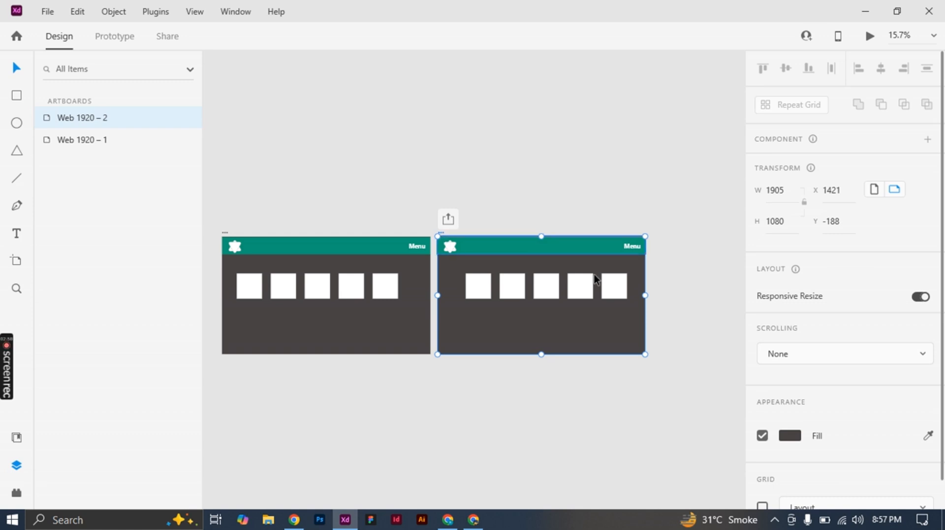
{"action": "left_click_drag", "start_coordinate": [646, 295], "coordinate": [518, 294]}
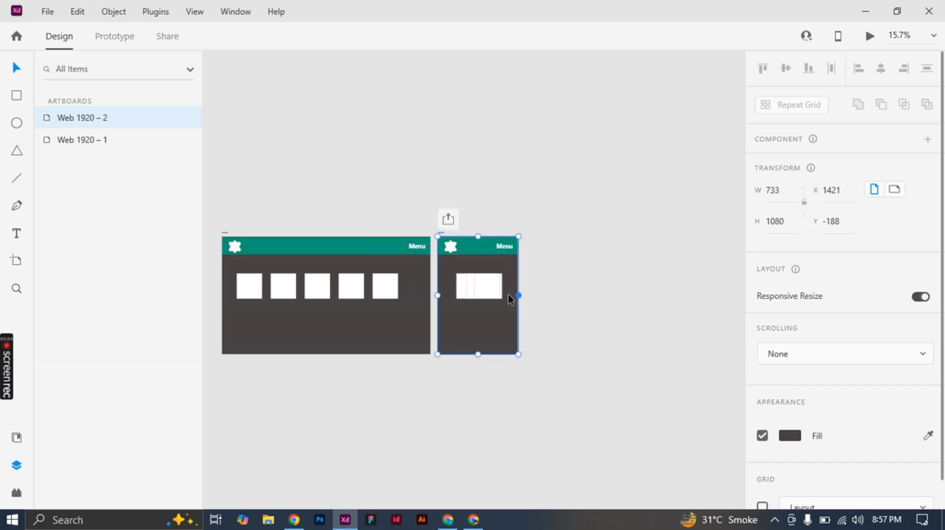
{"action": "scroll", "coordinate": [476, 291], "scroll_direction": "up", "scroll_amount": 5}
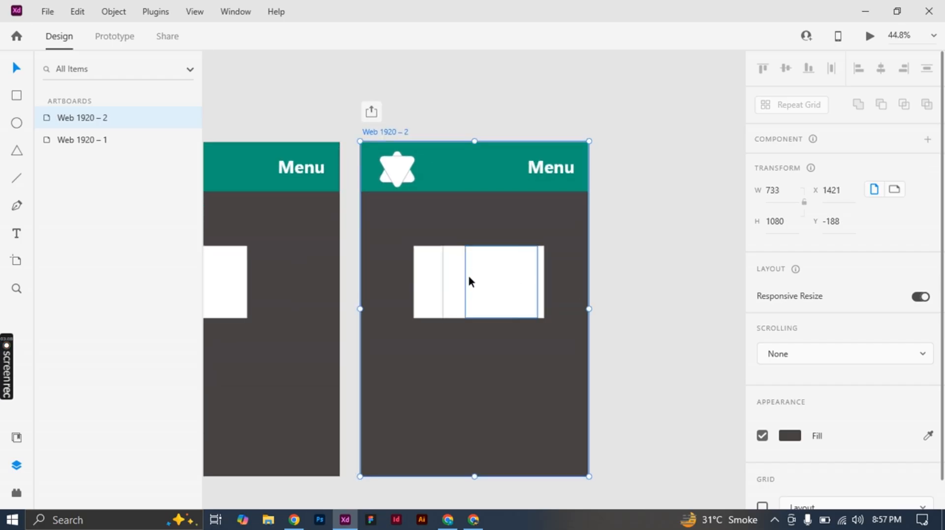
{"action": "scroll", "coordinate": [469, 277], "scroll_direction": "down", "scroll_amount": 1}
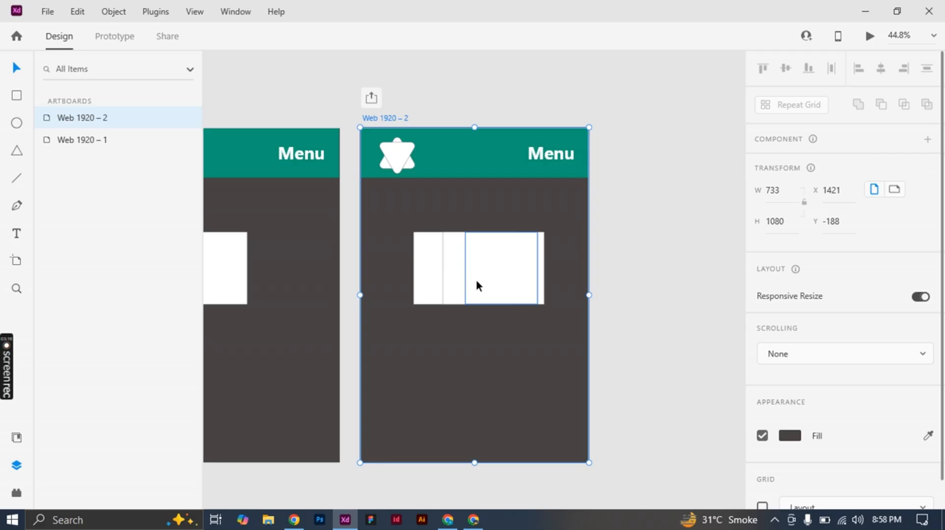
Pull one overlapping white square up and right out of the row on Web 1920 – 2, and undo a leftward move of the leftmost square.
{"action": "left_click", "coordinate": [666, 273]}
{"action": "left_click_drag", "start_coordinate": [508, 273], "coordinate": [541, 231]}
{"action": "left_click_drag", "start_coordinate": [432, 283], "coordinate": [391, 272]}
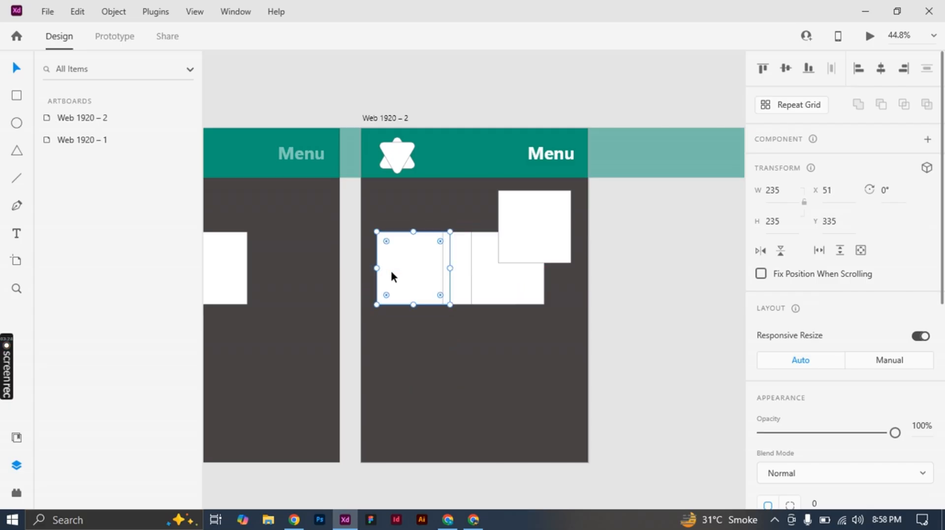
{"action": "key", "text": "ctrl+z"}
{"action": "key", "text": "ctrl+shift+z"}
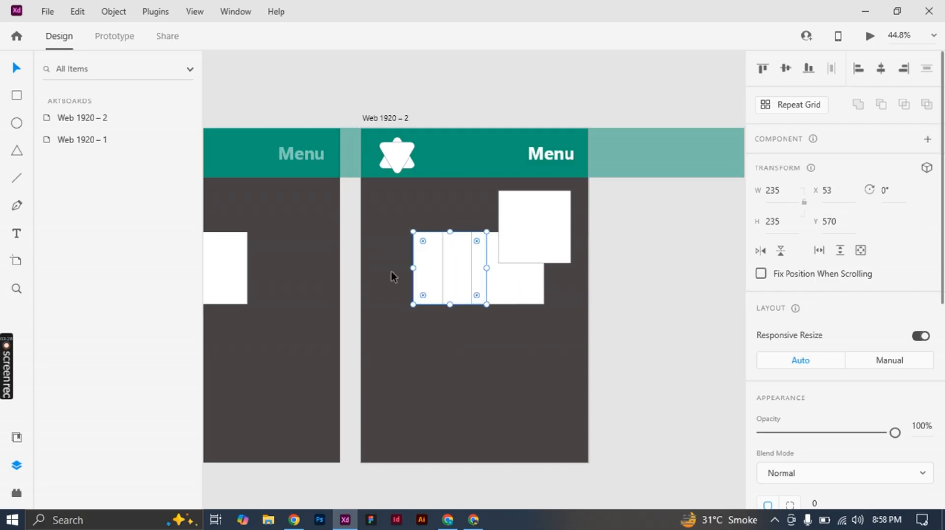
{"action": "left_click", "coordinate": [625, 296]}
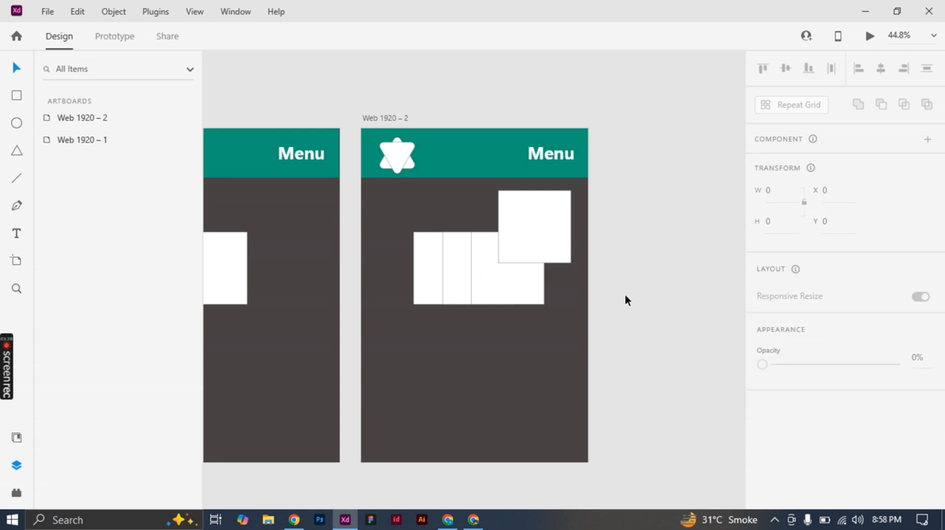
{"action": "scroll", "coordinate": [625, 292], "scroll_direction": "down", "scroll_amount": 5}
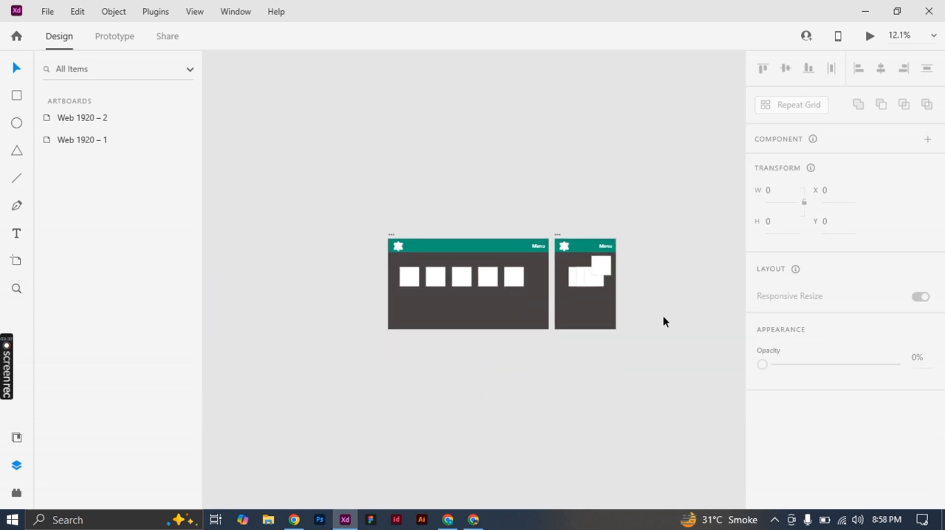
{"action": "left_click_drag", "start_coordinate": [663, 318], "coordinate": [564, 276]}
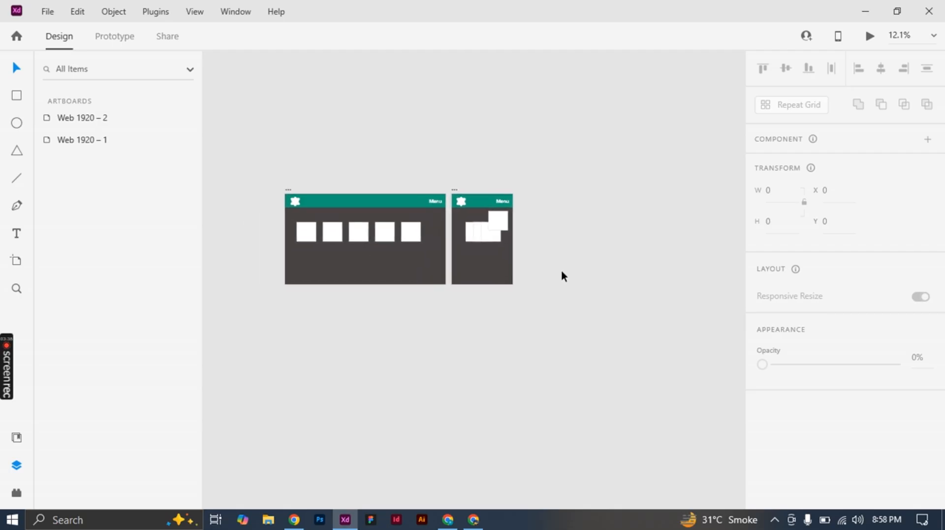